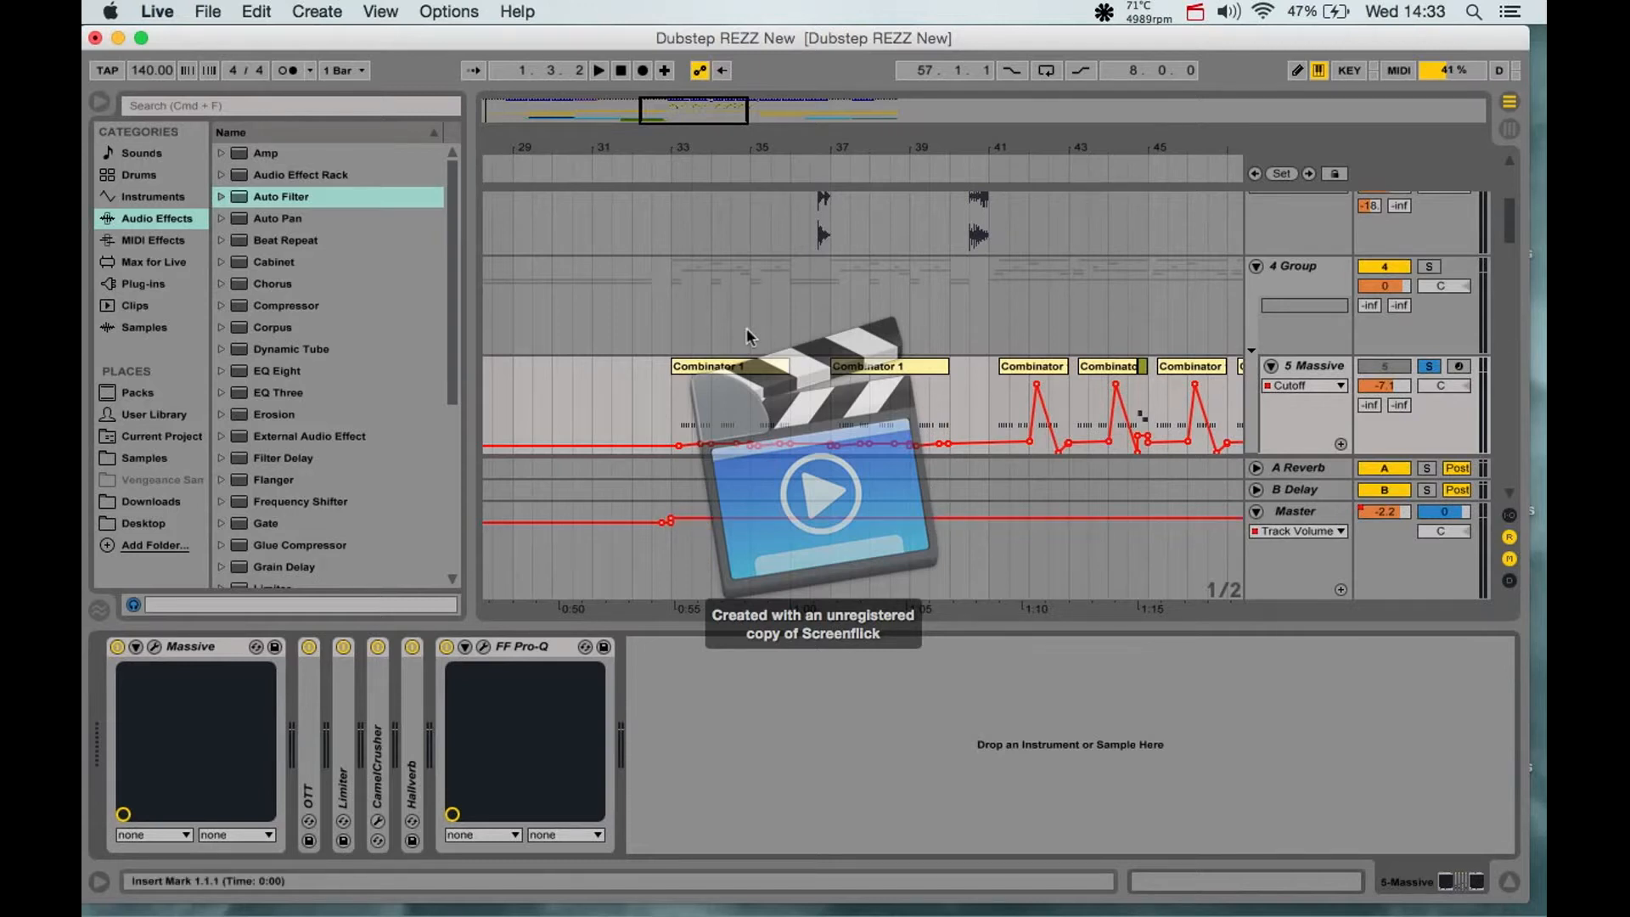
{"action": "scroll", "coordinate": [747, 327], "scroll_direction": "up", "scroll_amount": 3}
{"action": "scroll", "coordinate": [709, 302], "scroll_direction": "up", "scroll_amount": 2}
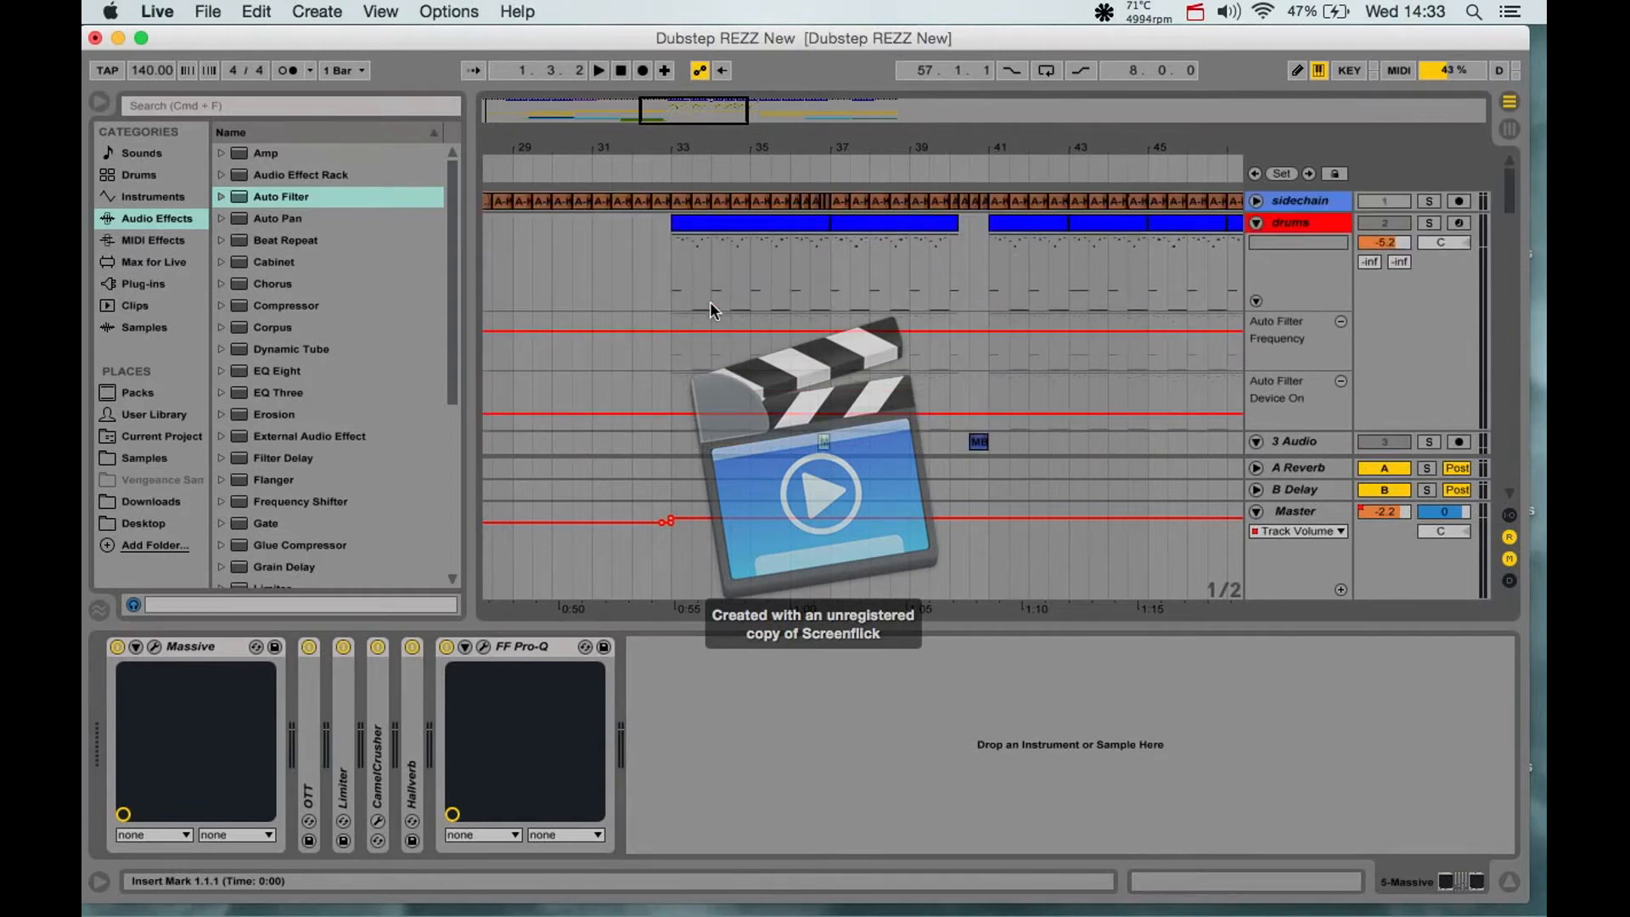
{"action": "scroll", "coordinate": [710, 303], "scroll_direction": "down", "scroll_amount": 5}
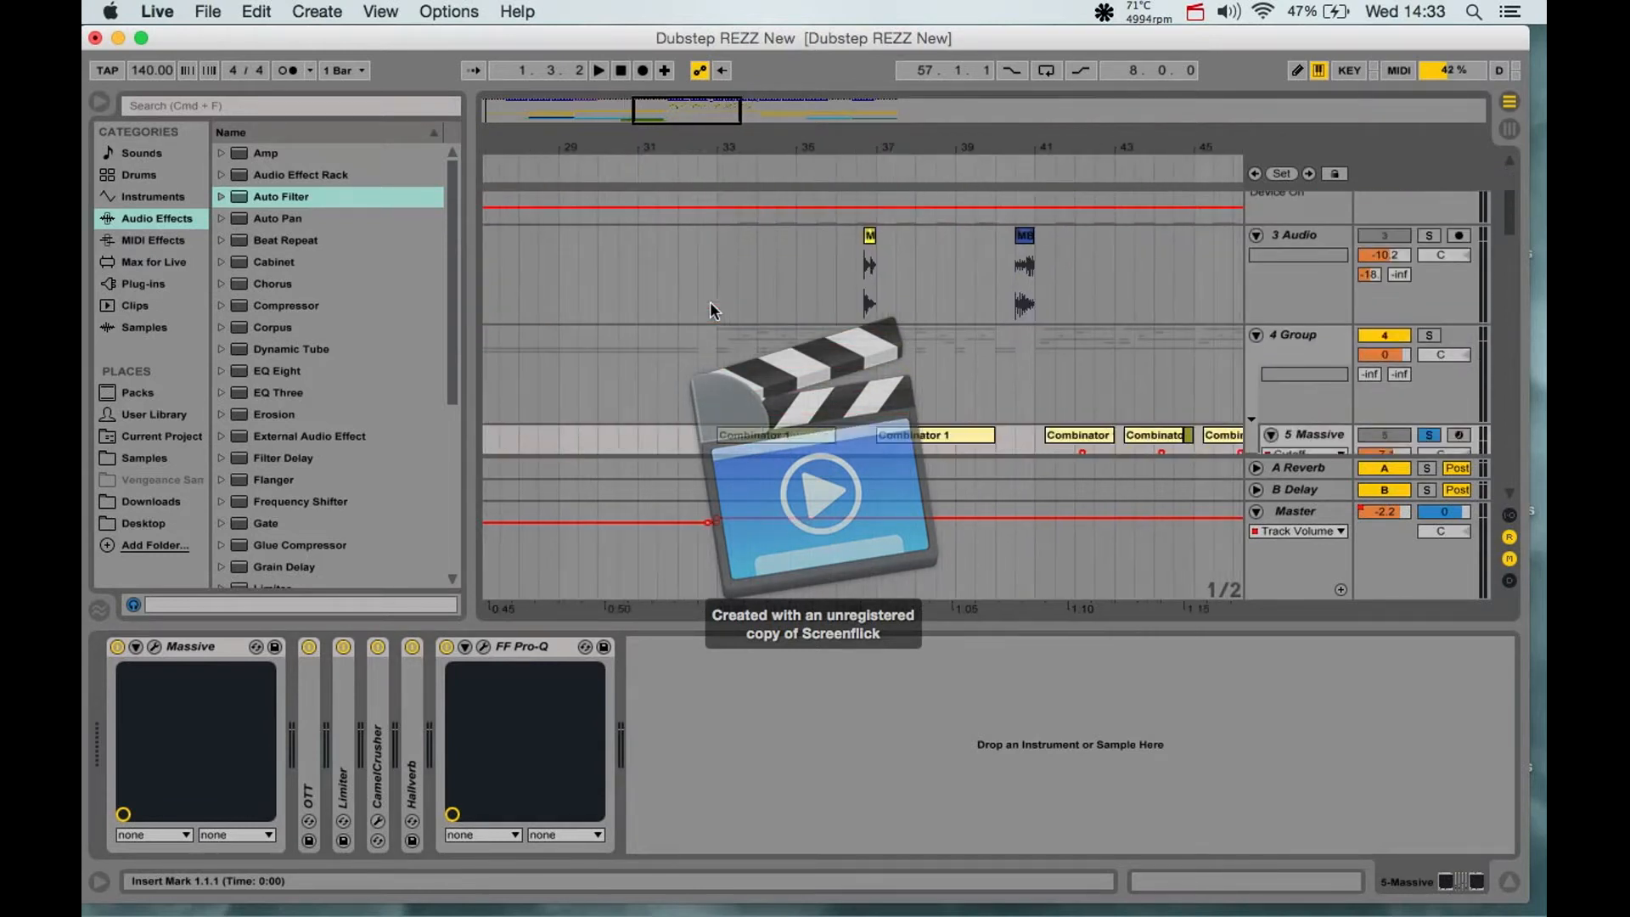
{"action": "scroll", "coordinate": [709, 313], "scroll_direction": "down", "scroll_amount": 2}
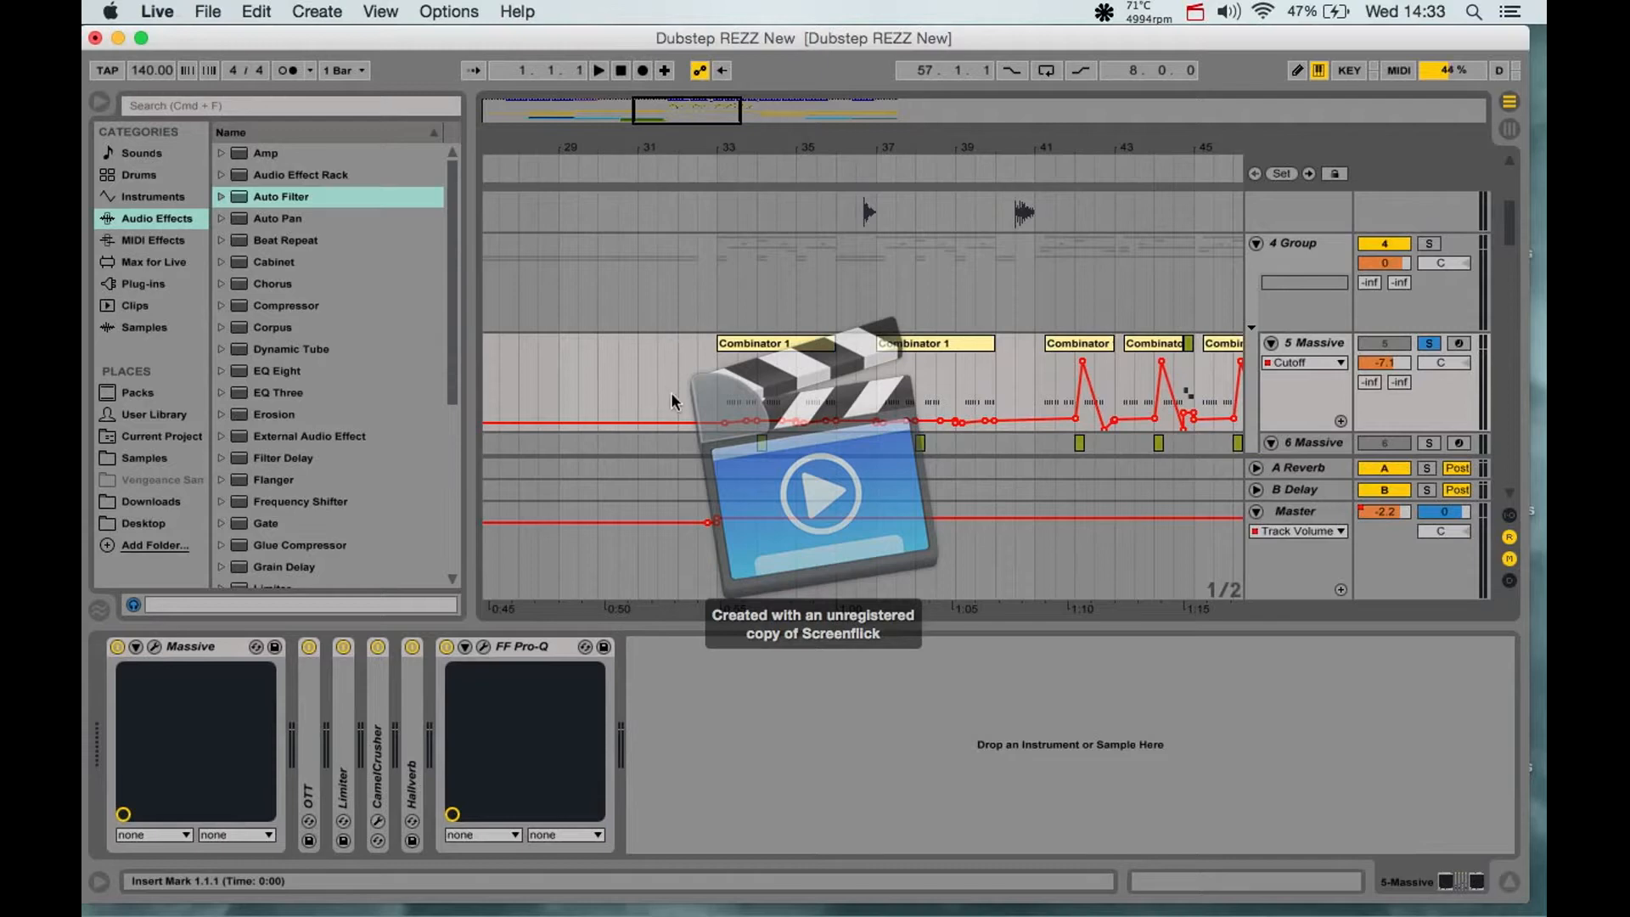
{"action": "scroll", "coordinate": [671, 401], "scroll_direction": "up", "scroll_amount": 2}
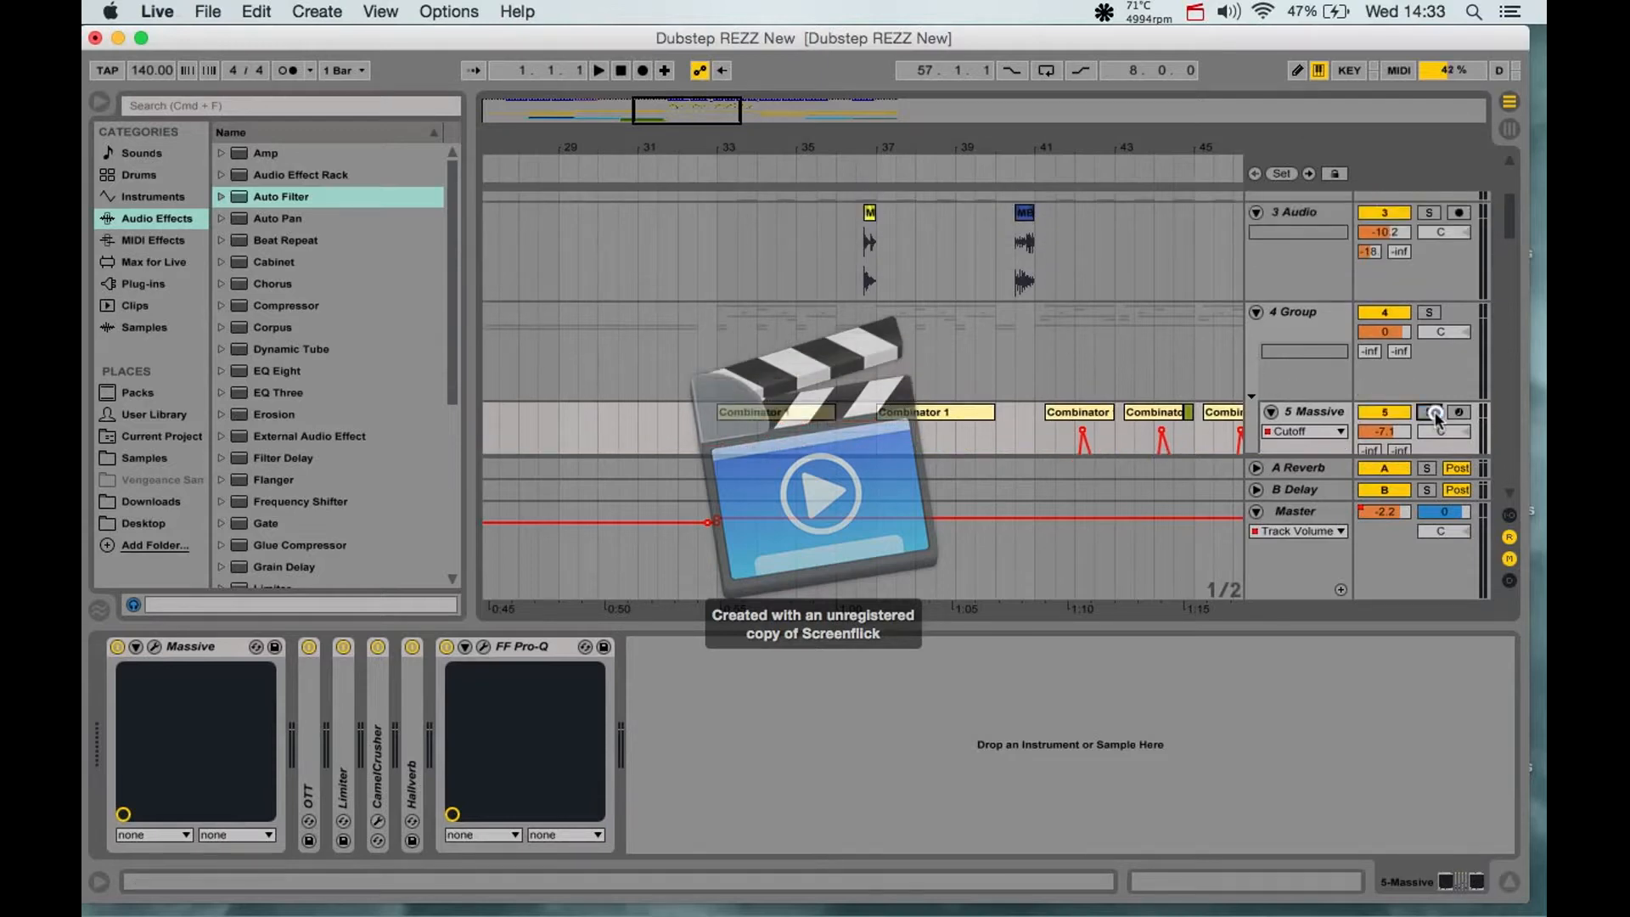
- Hide the device chain and play the arrangement from bar 1
{"action": "left_click", "coordinate": [1514, 886]}
{"action": "scroll", "coordinate": [1026, 585], "scroll_direction": "left", "scroll_amount": 12}
{"action": "scroll", "coordinate": [1026, 584], "scroll_direction": "up", "scroll_amount": 6}
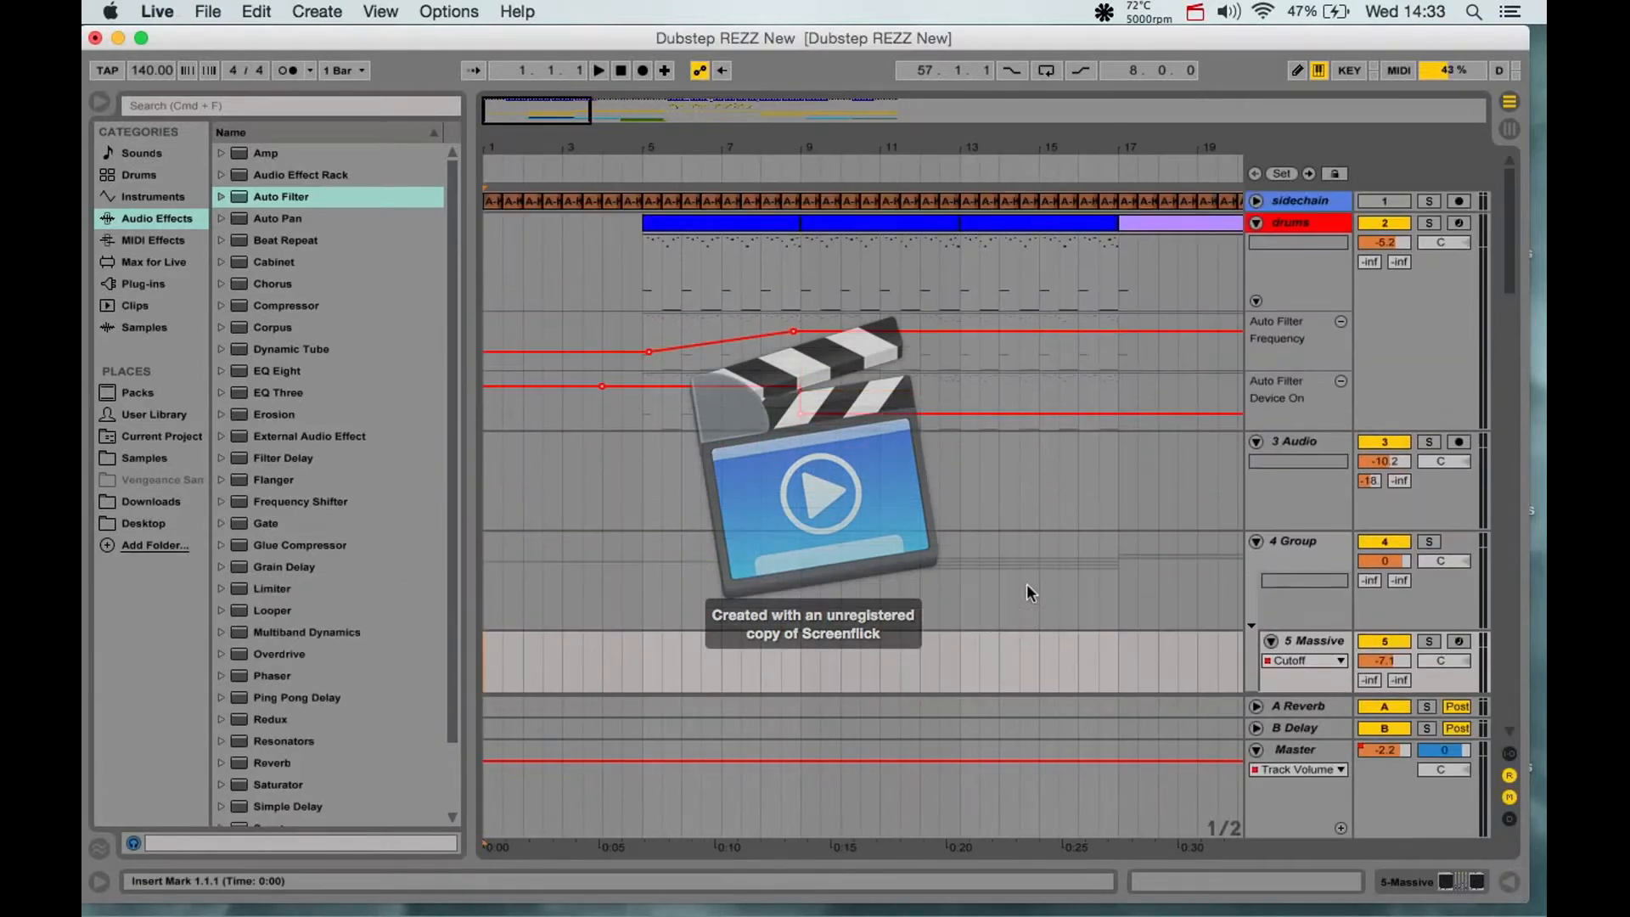
{"action": "key", "text": "space"}
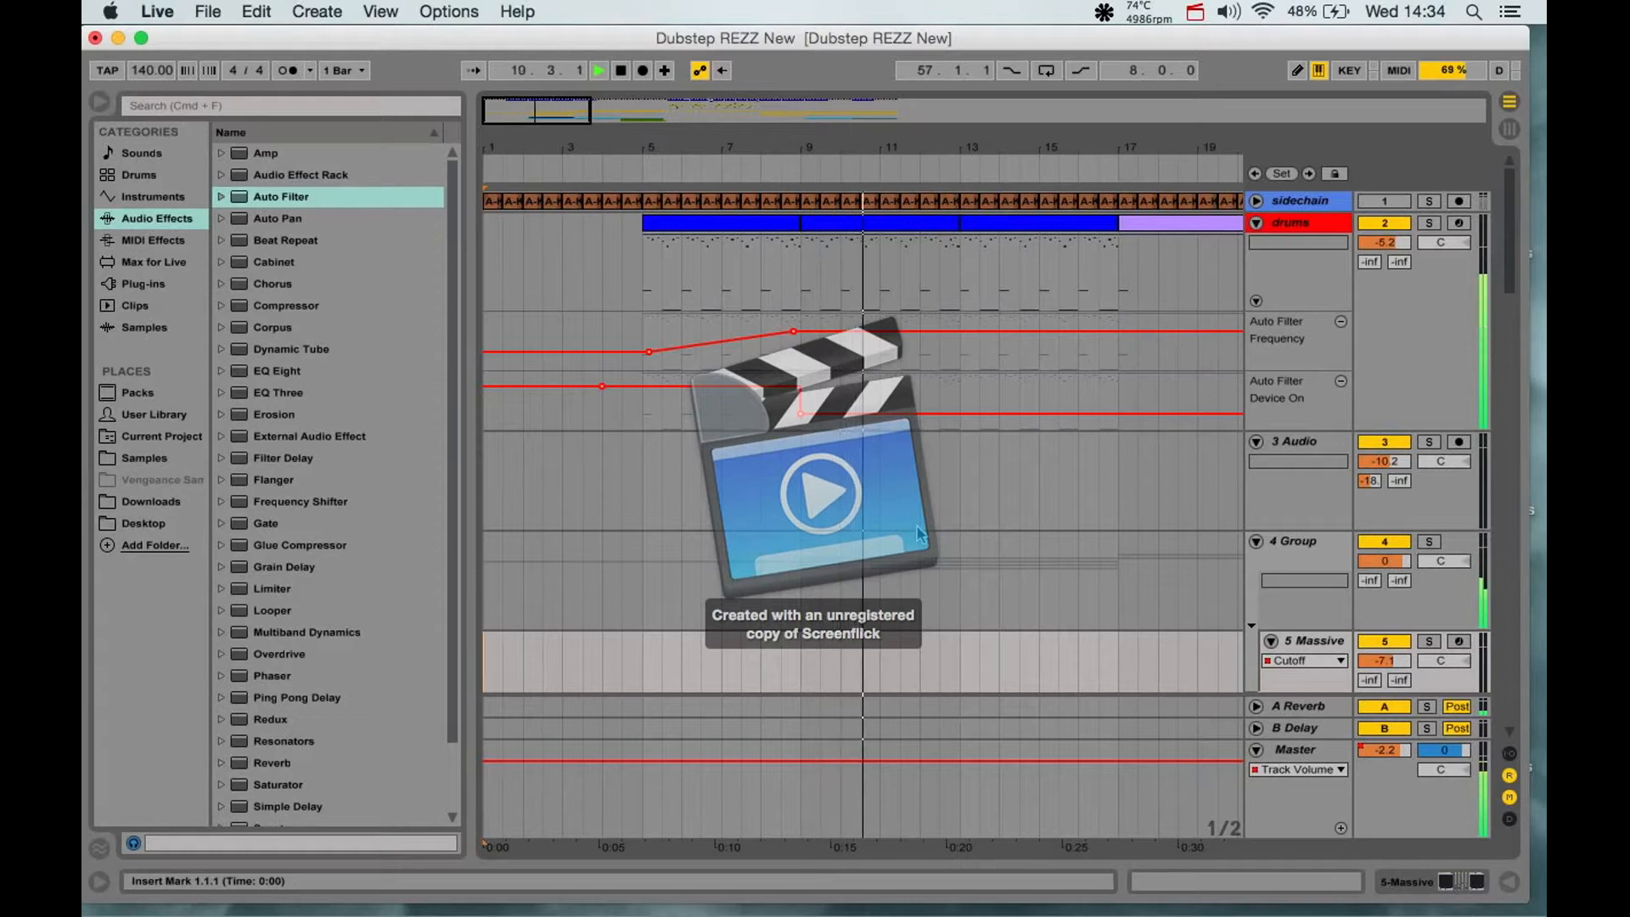
- Follow the playing arrangement from the intro to the drop, examining the drum, audio, bass, sub and growl tracks
{"action": "scroll", "coordinate": [967, 592], "scroll_direction": "right", "scroll_amount": 1}
{"action": "scroll", "coordinate": [967, 591], "scroll_direction": "right", "scroll_amount": 2}
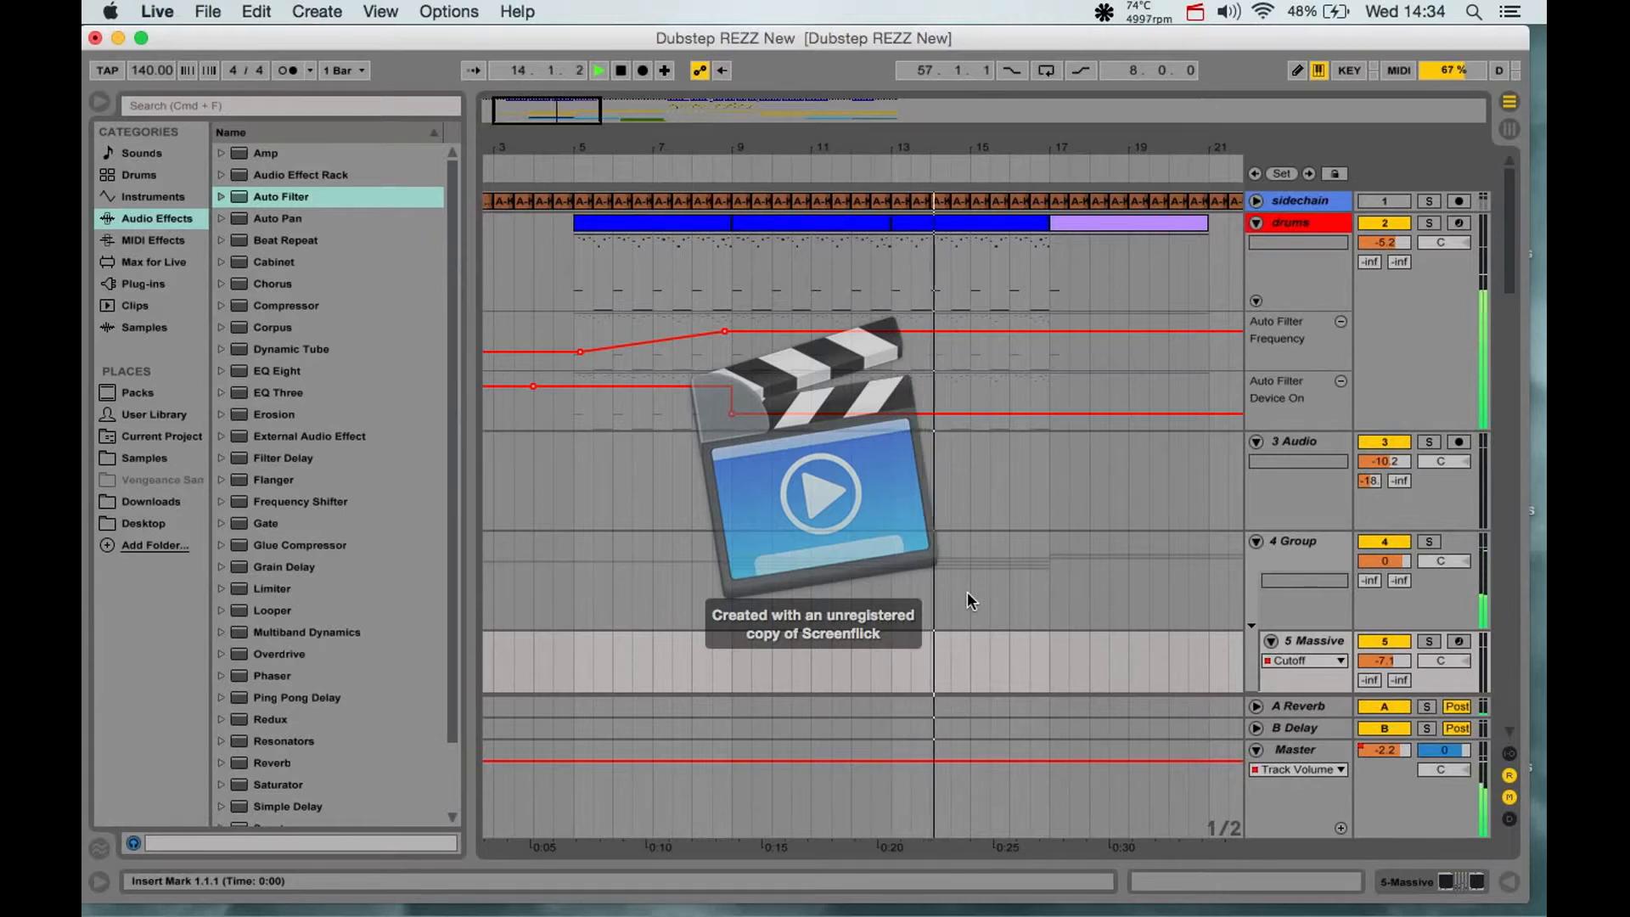
{"action": "scroll", "coordinate": [966, 591], "scroll_direction": "right", "scroll_amount": 10}
{"action": "scroll", "coordinate": [966, 591], "scroll_direction": "right", "scroll_amount": 3}
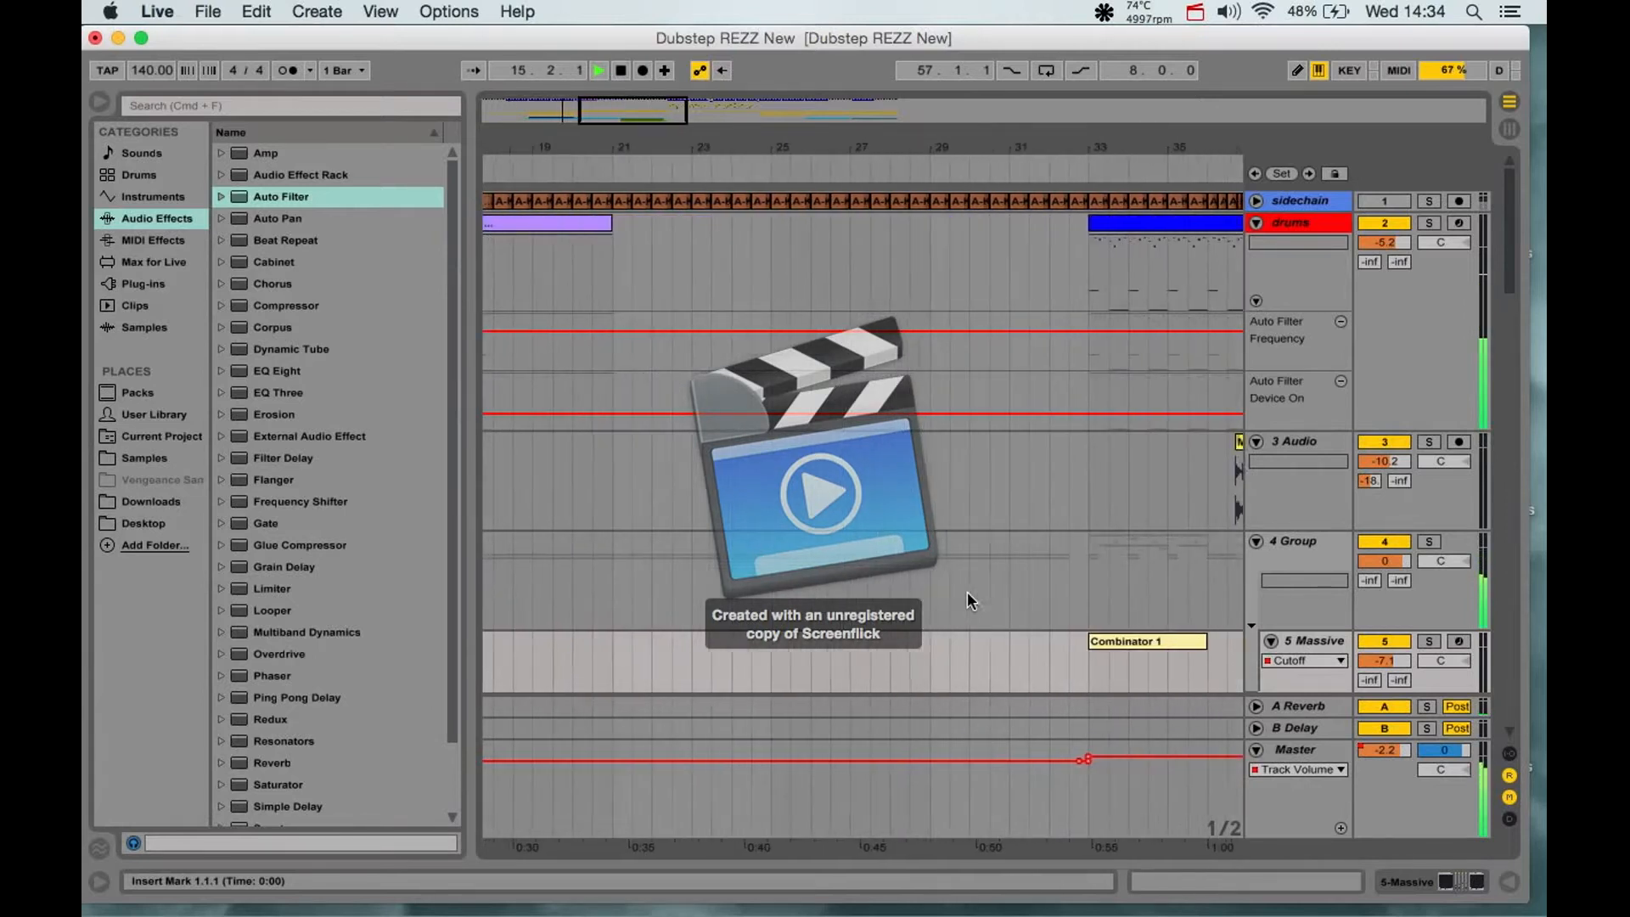
{"action": "scroll", "coordinate": [967, 591], "scroll_direction": "left", "scroll_amount": 5}
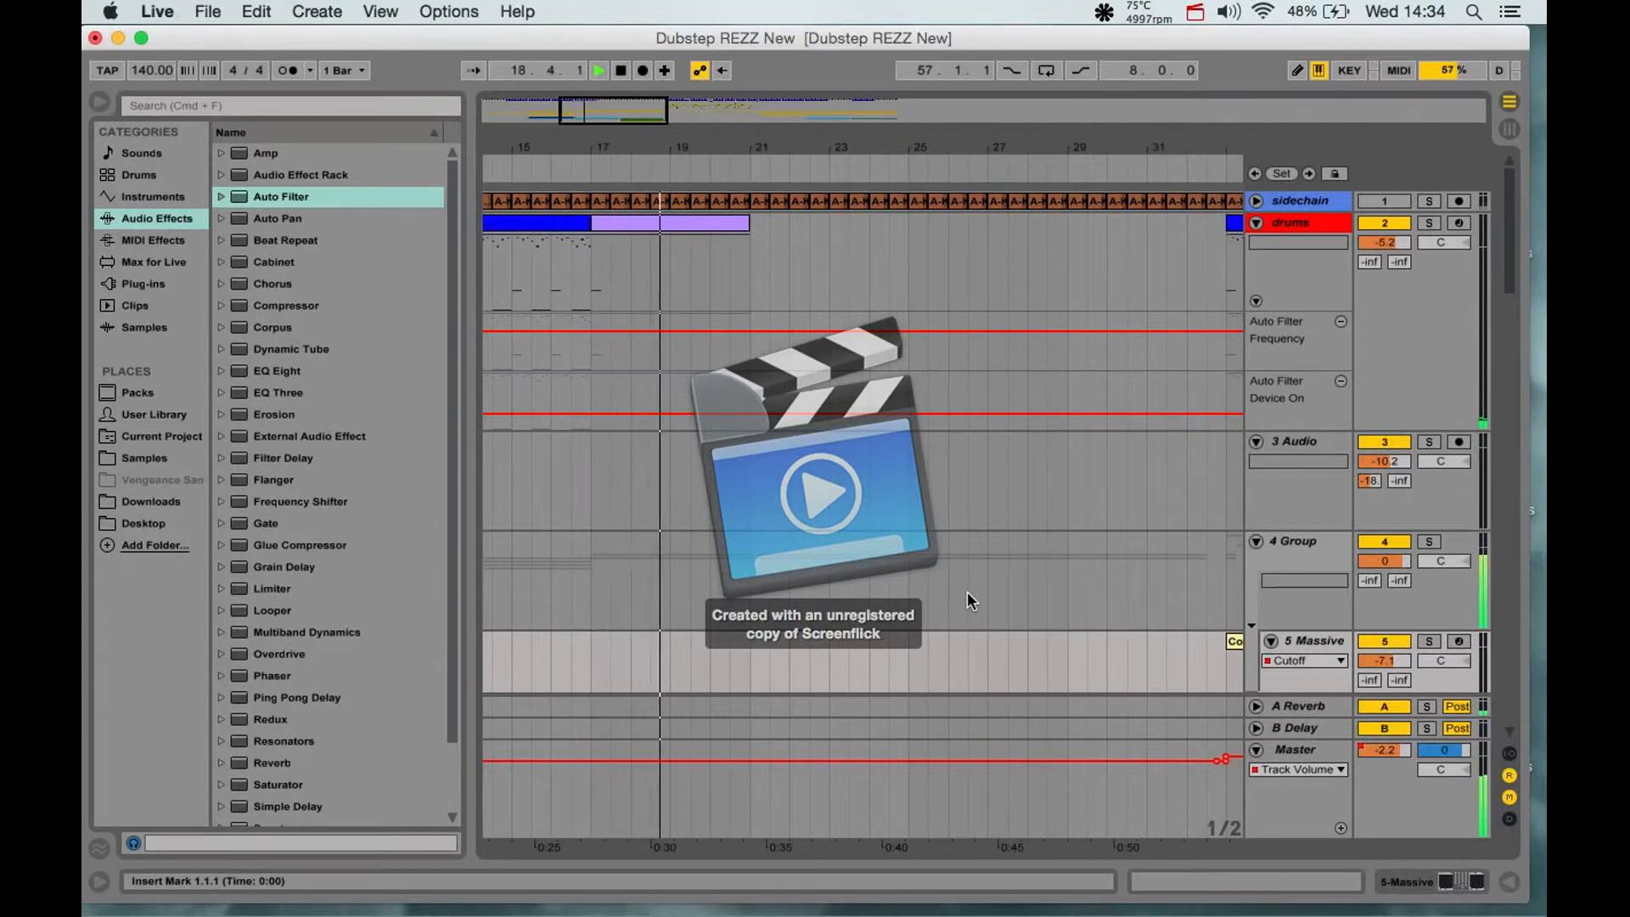
{"action": "scroll", "coordinate": [966, 591], "scroll_direction": "down", "scroll_amount": 5}
{"action": "scroll", "coordinate": [966, 591], "scroll_direction": "down", "scroll_amount": 5}
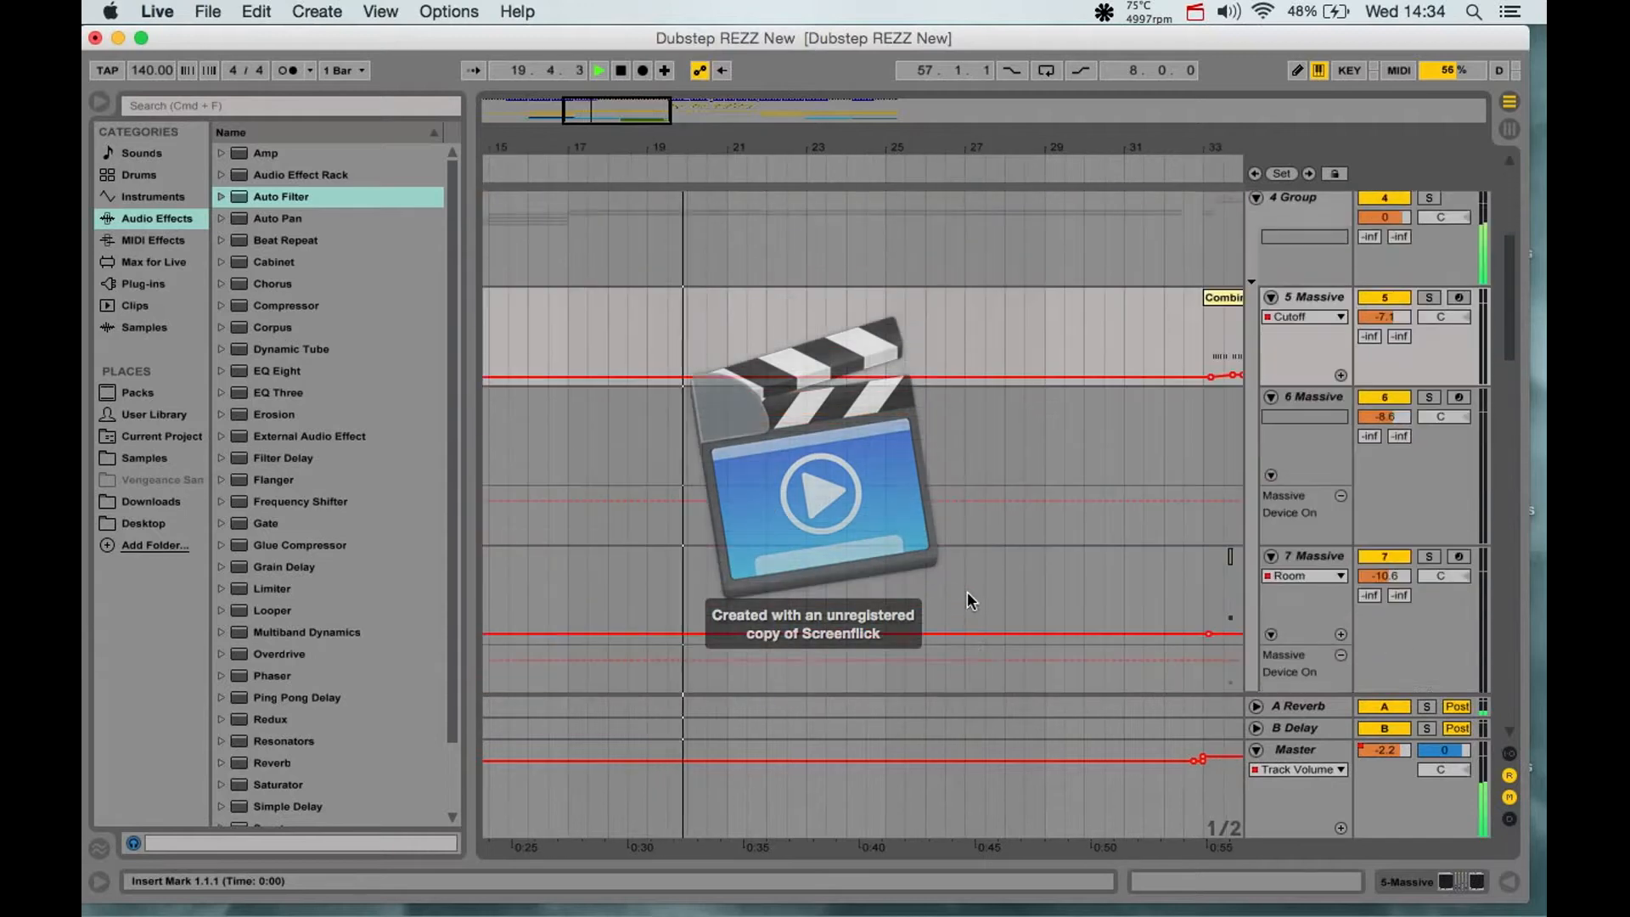
{"action": "scroll", "coordinate": [966, 591], "scroll_direction": "up", "scroll_amount": 5}
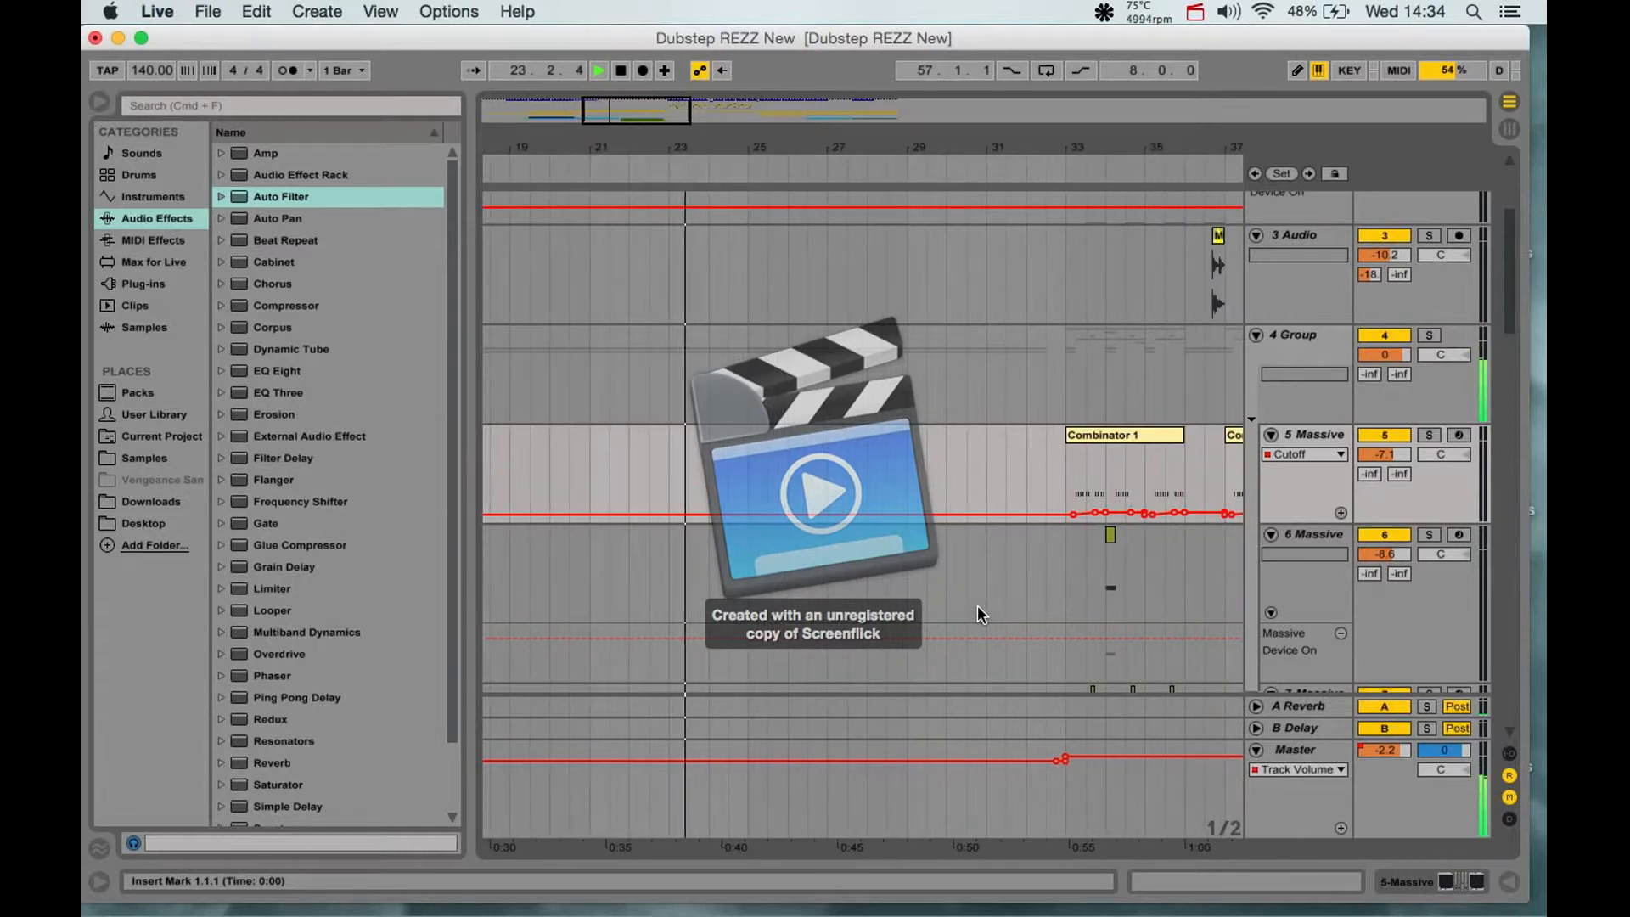
{"action": "scroll", "coordinate": [978, 609], "scroll_direction": "up", "scroll_amount": 2}
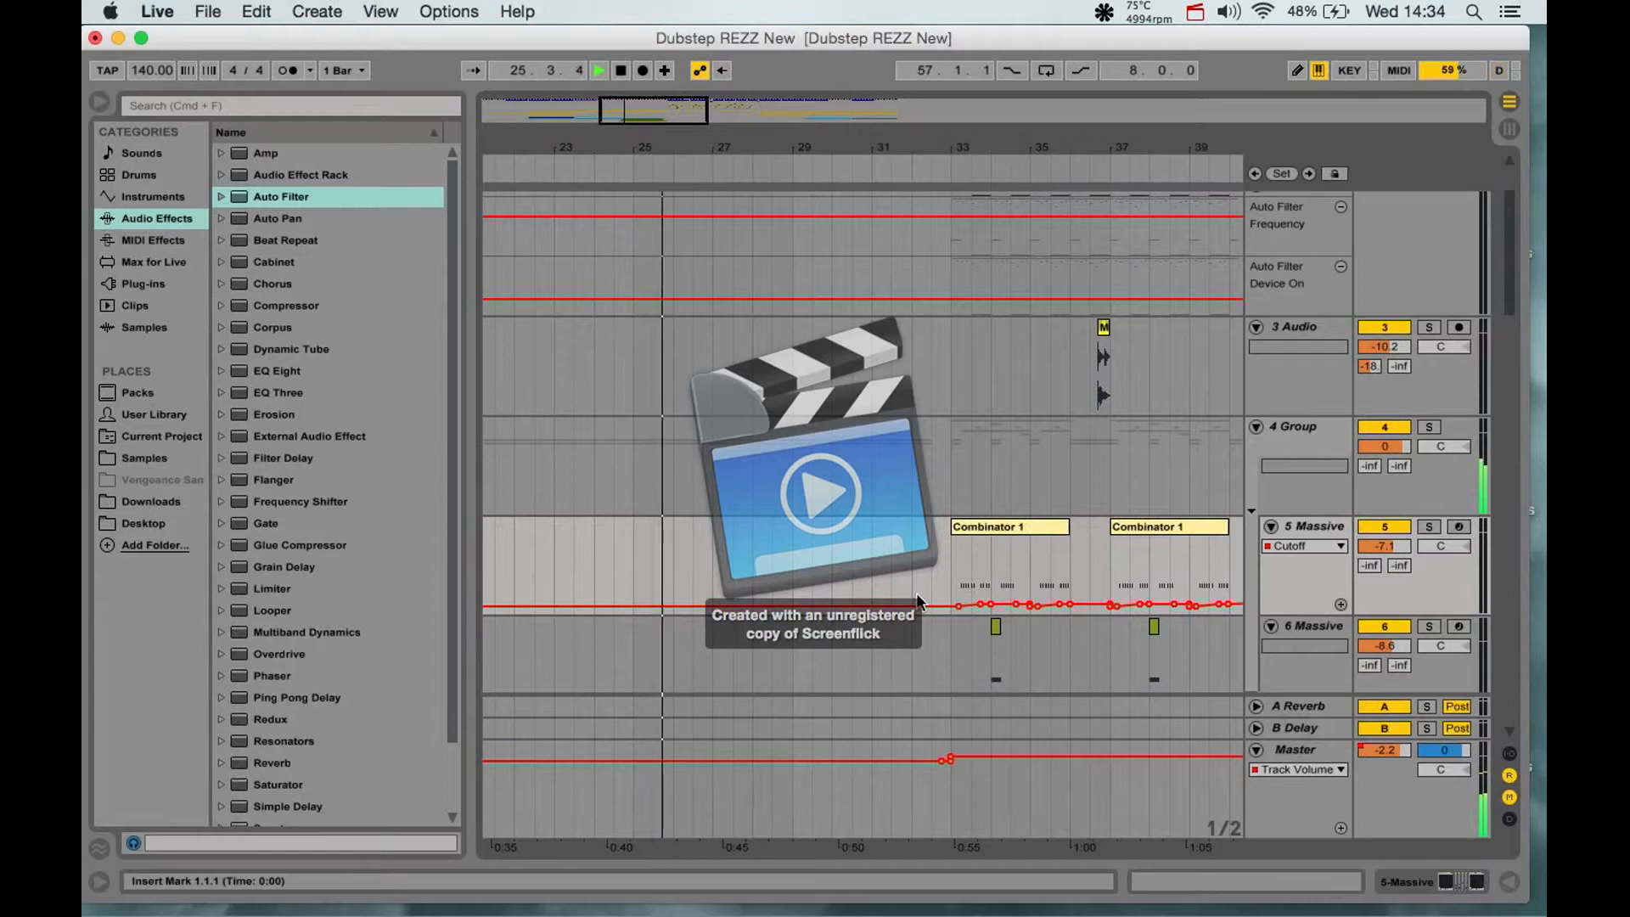
{"action": "scroll", "coordinate": [955, 624], "scroll_direction": "up", "scroll_amount": 3}
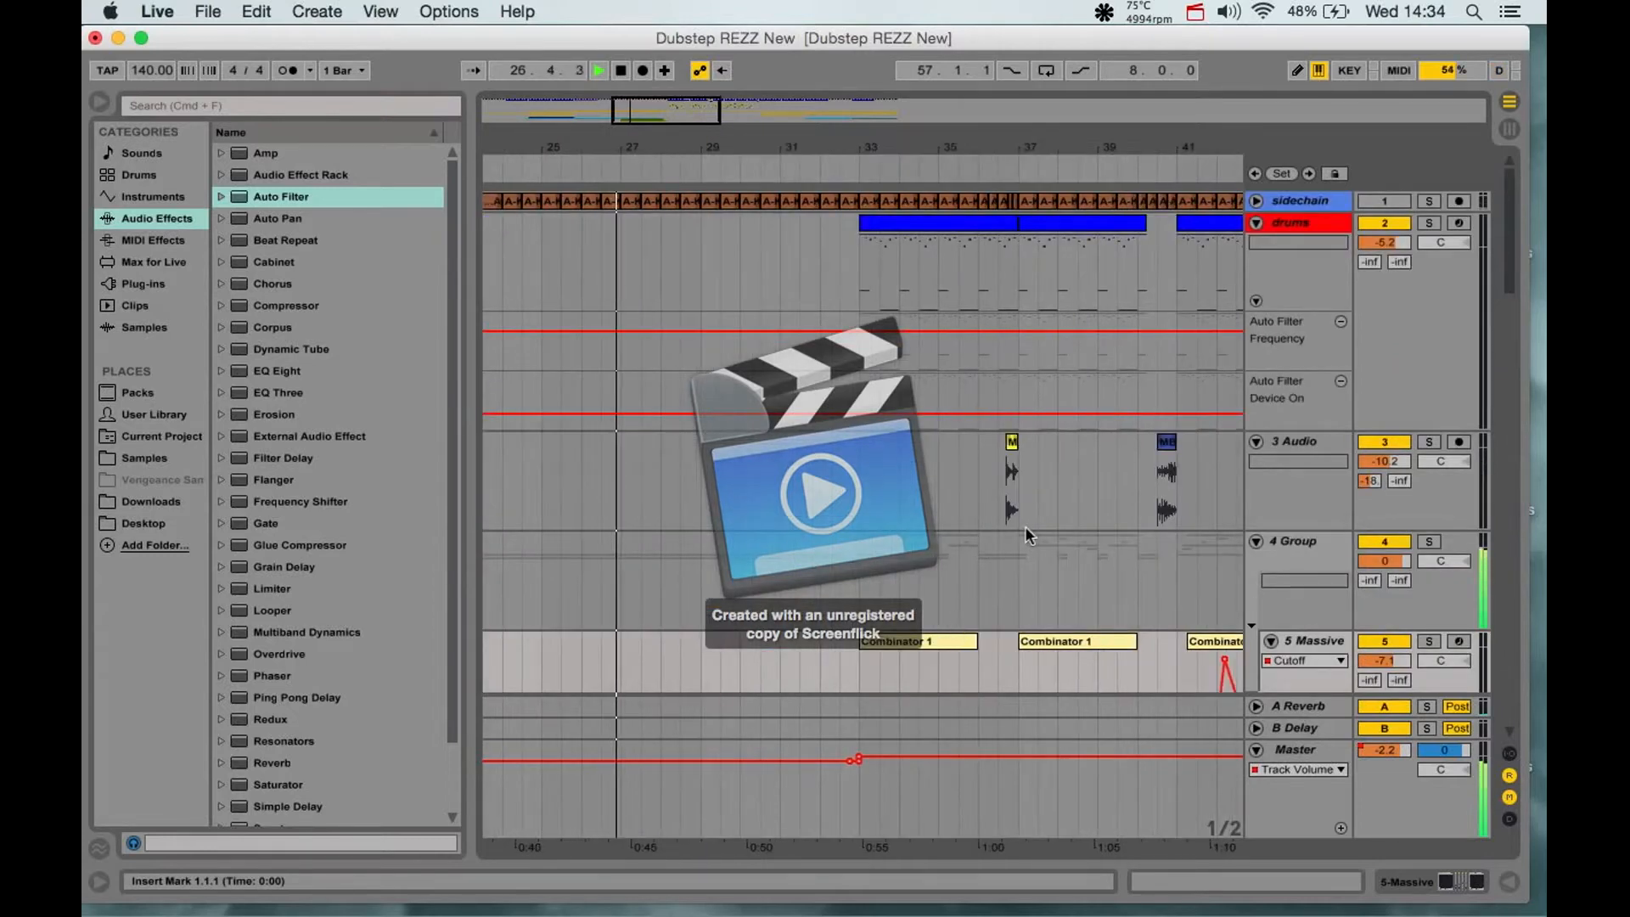
{"action": "scroll", "coordinate": [1061, 543], "scroll_direction": "down", "scroll_amount": 8}
{"action": "scroll", "coordinate": [1074, 543], "scroll_direction": "down", "scroll_amount": 2}
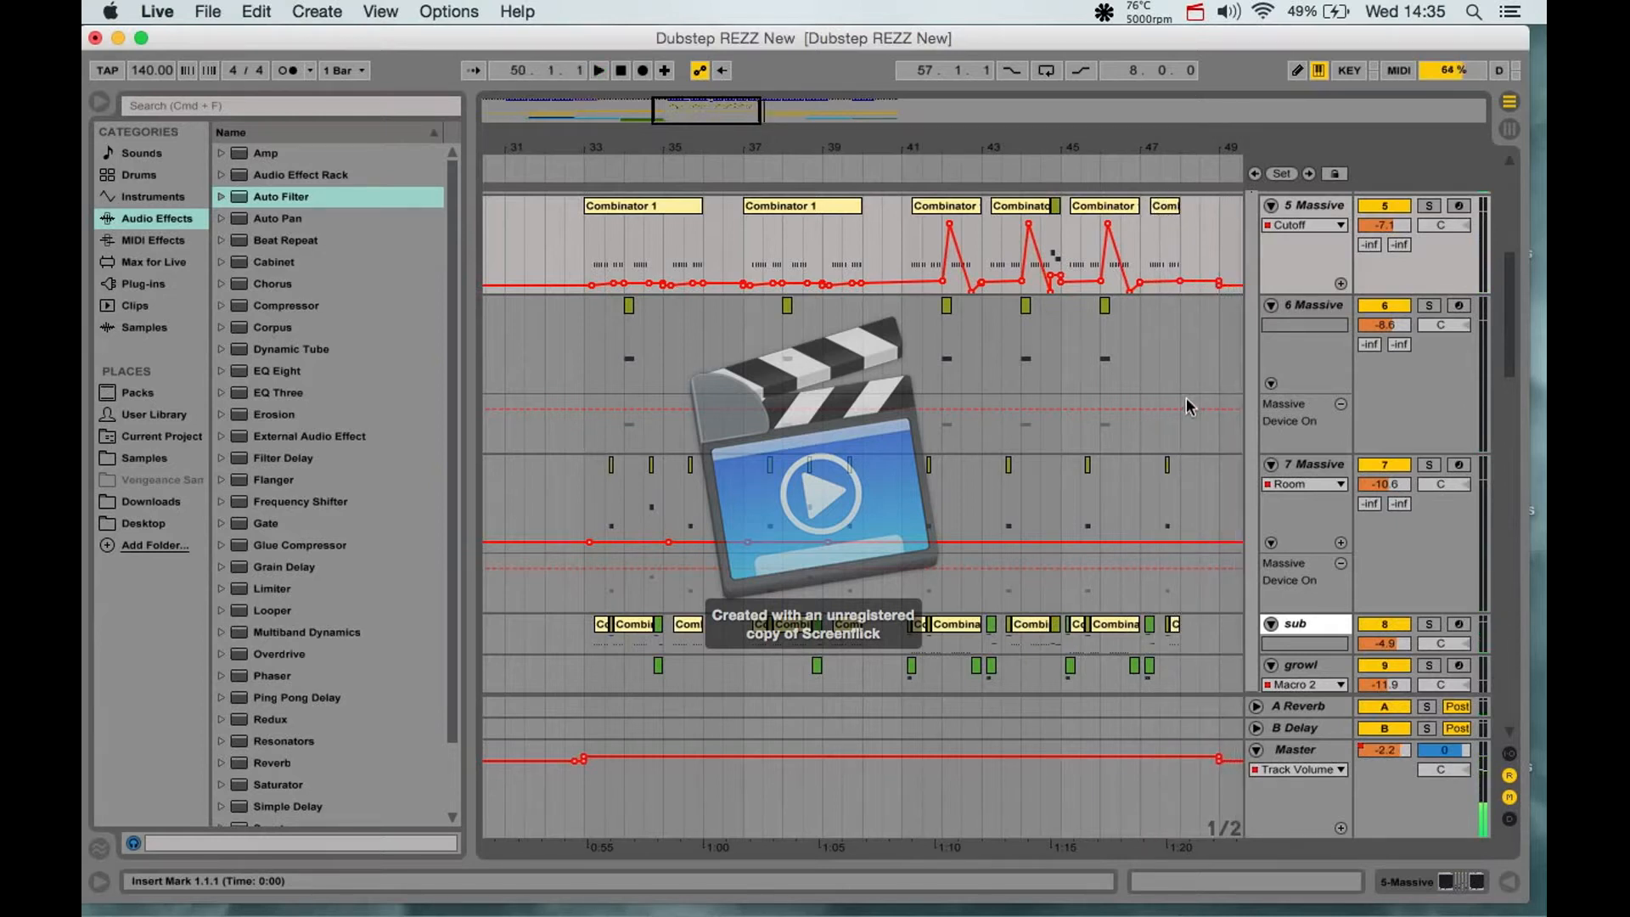
- Solo the 5 Massive track and listen to it from the Combinator 1 clip at bar 33
{"action": "left_click", "coordinate": [654, 209]}
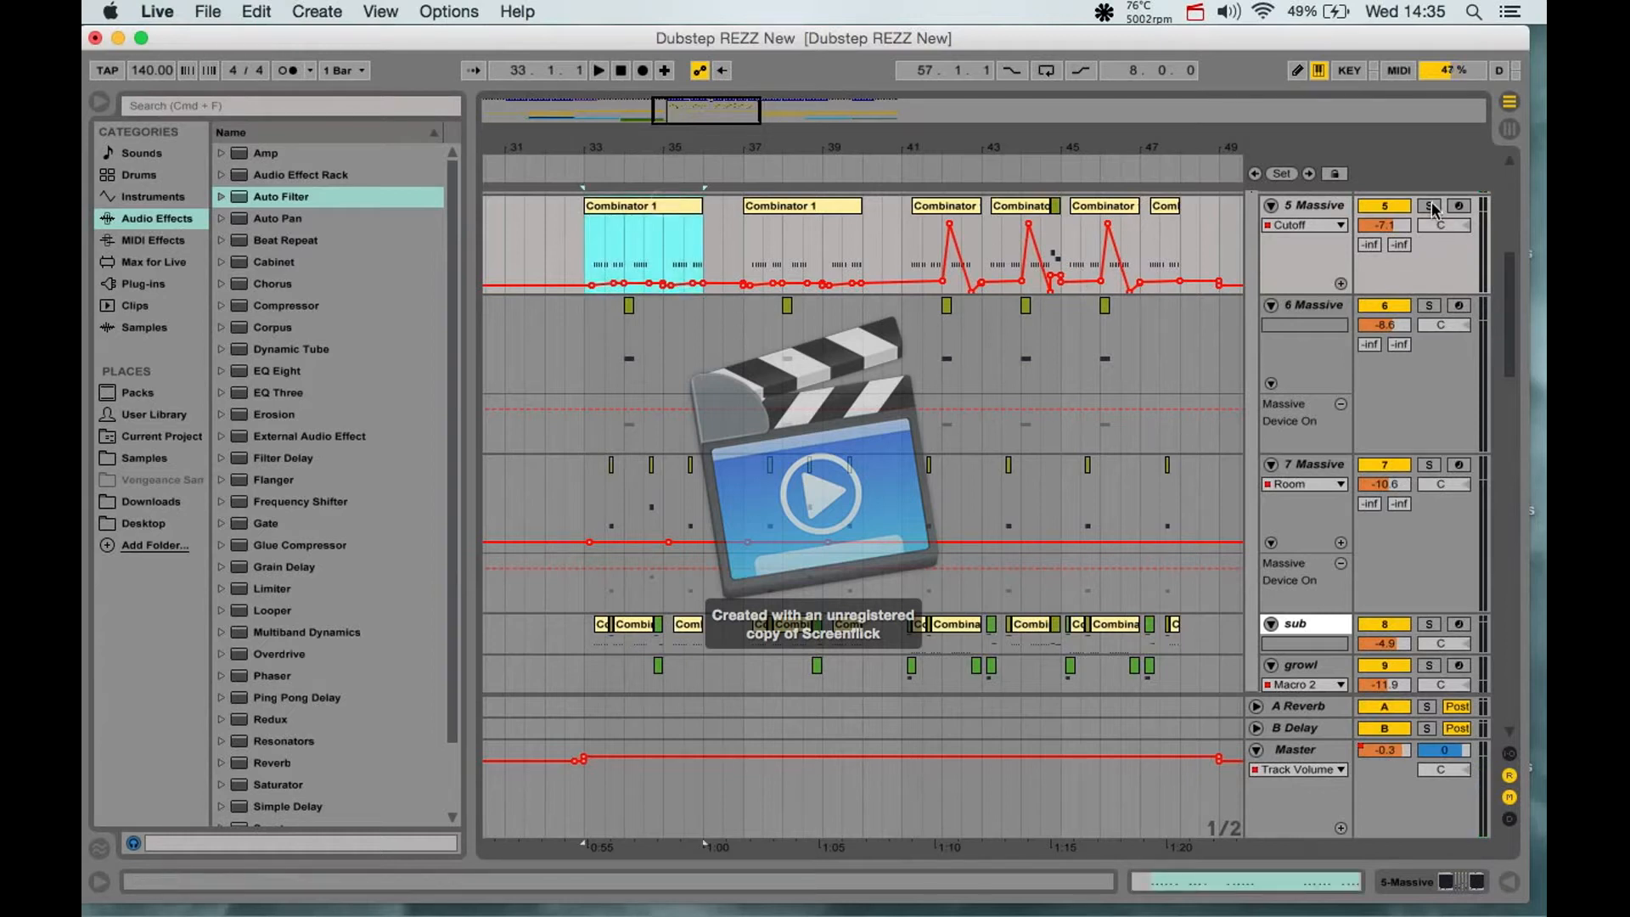
{"action": "left_click", "coordinate": [1430, 207]}
{"action": "left_click", "coordinate": [656, 210]}
{"action": "key", "text": "space"}
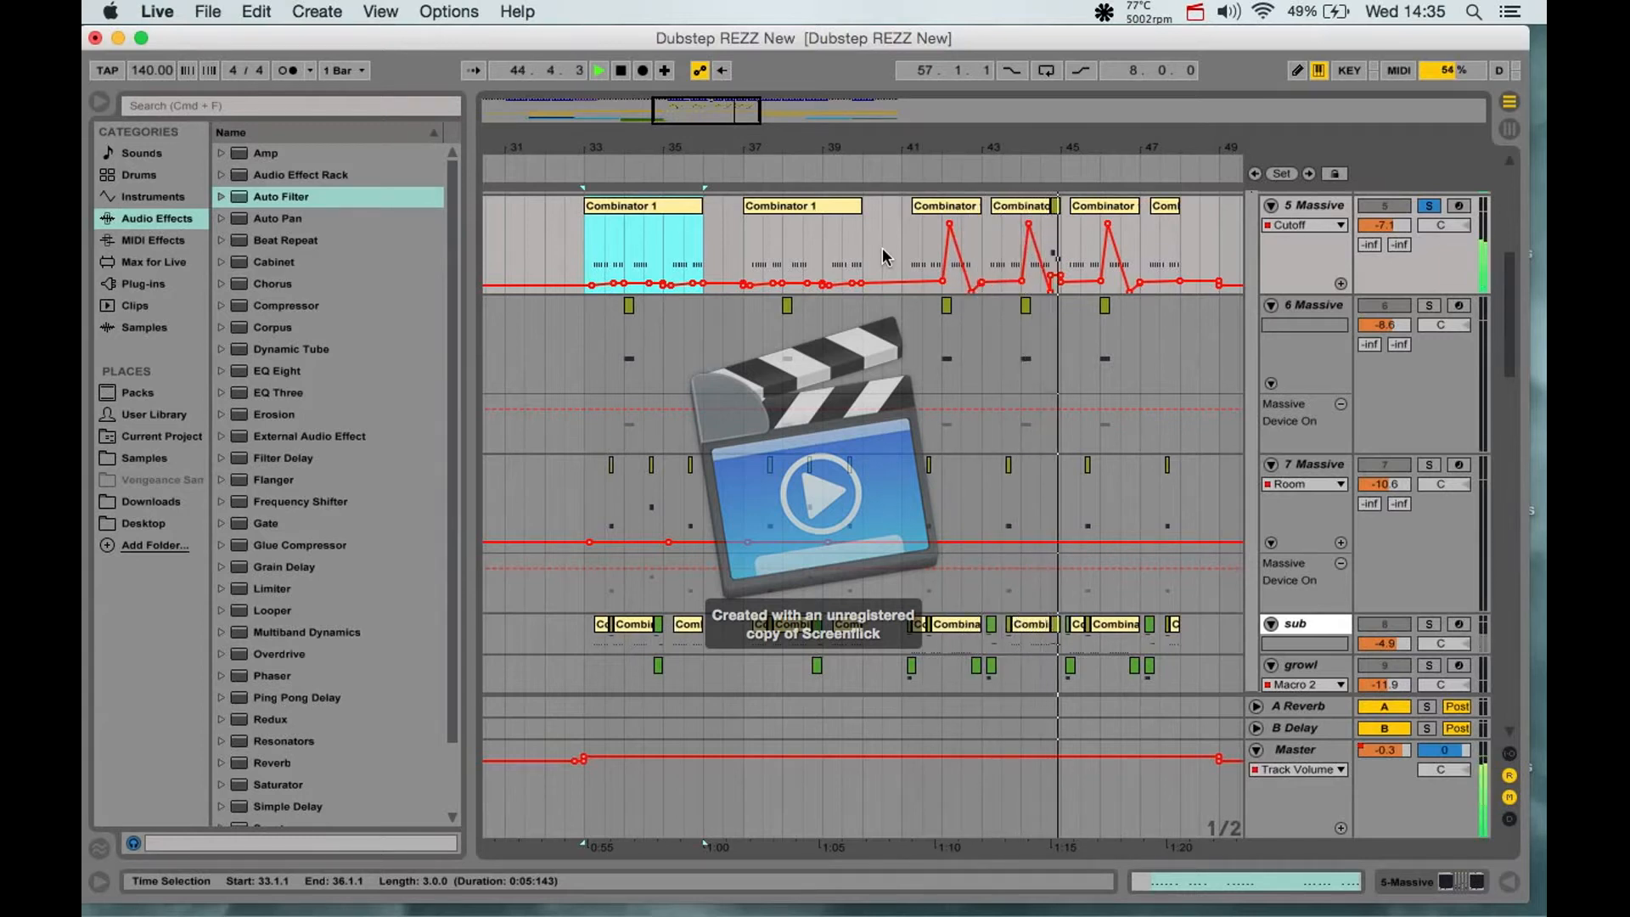
{"action": "key", "text": "space"}
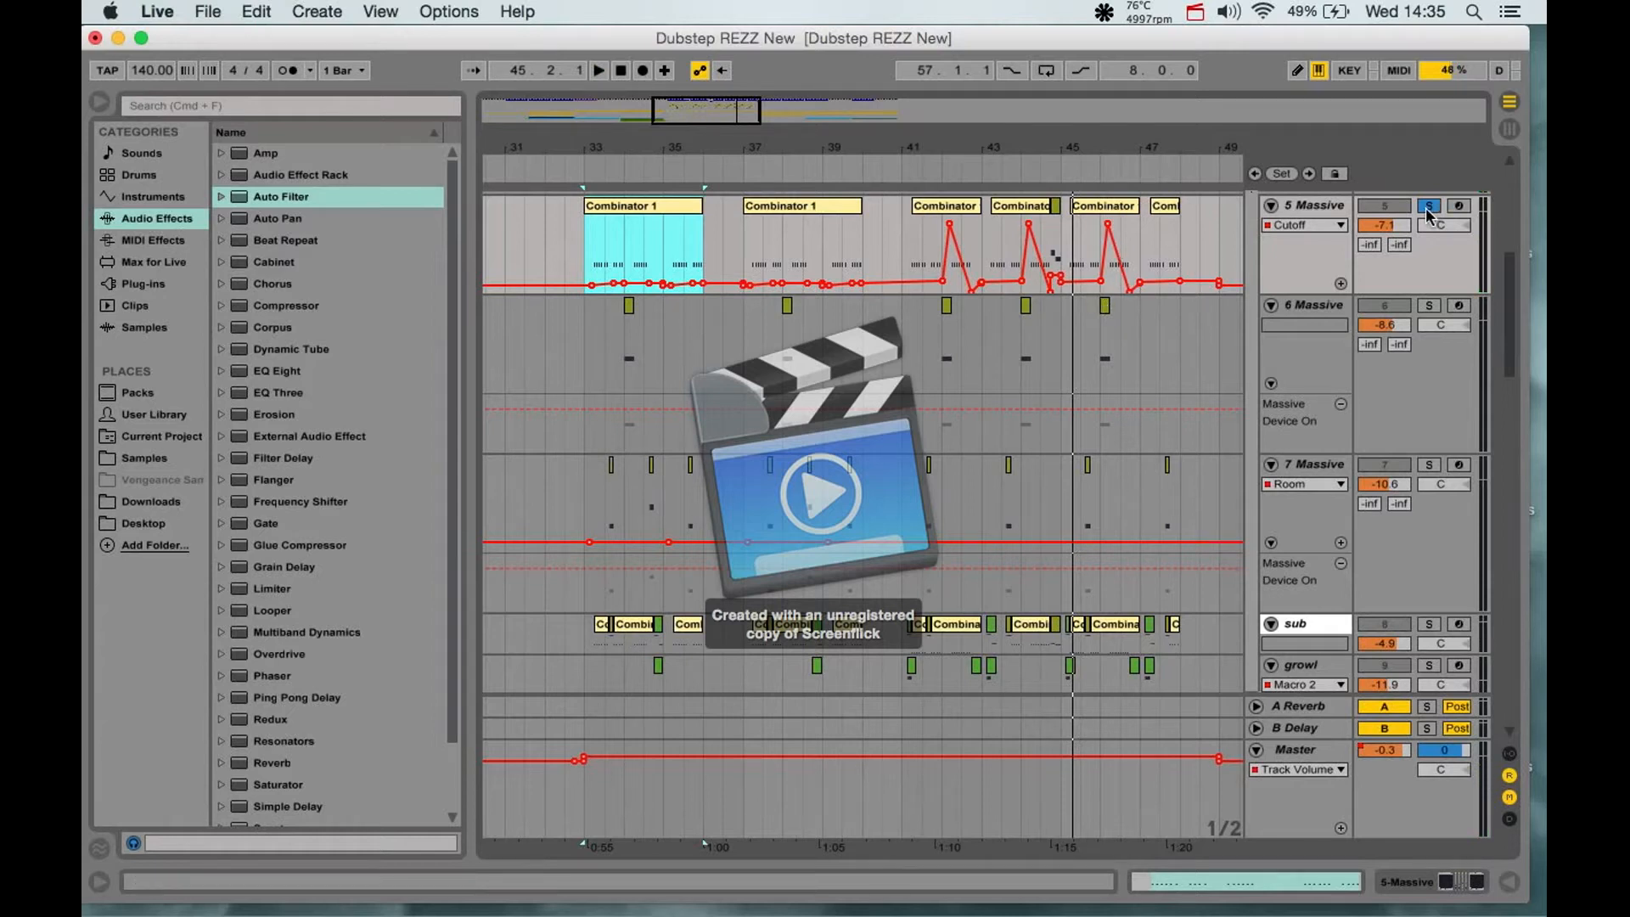
- Open the Massive synth on the 5 Massive track and try longer and shorter decay on envelope 2
{"action": "double_click", "coordinate": [1312, 207]}
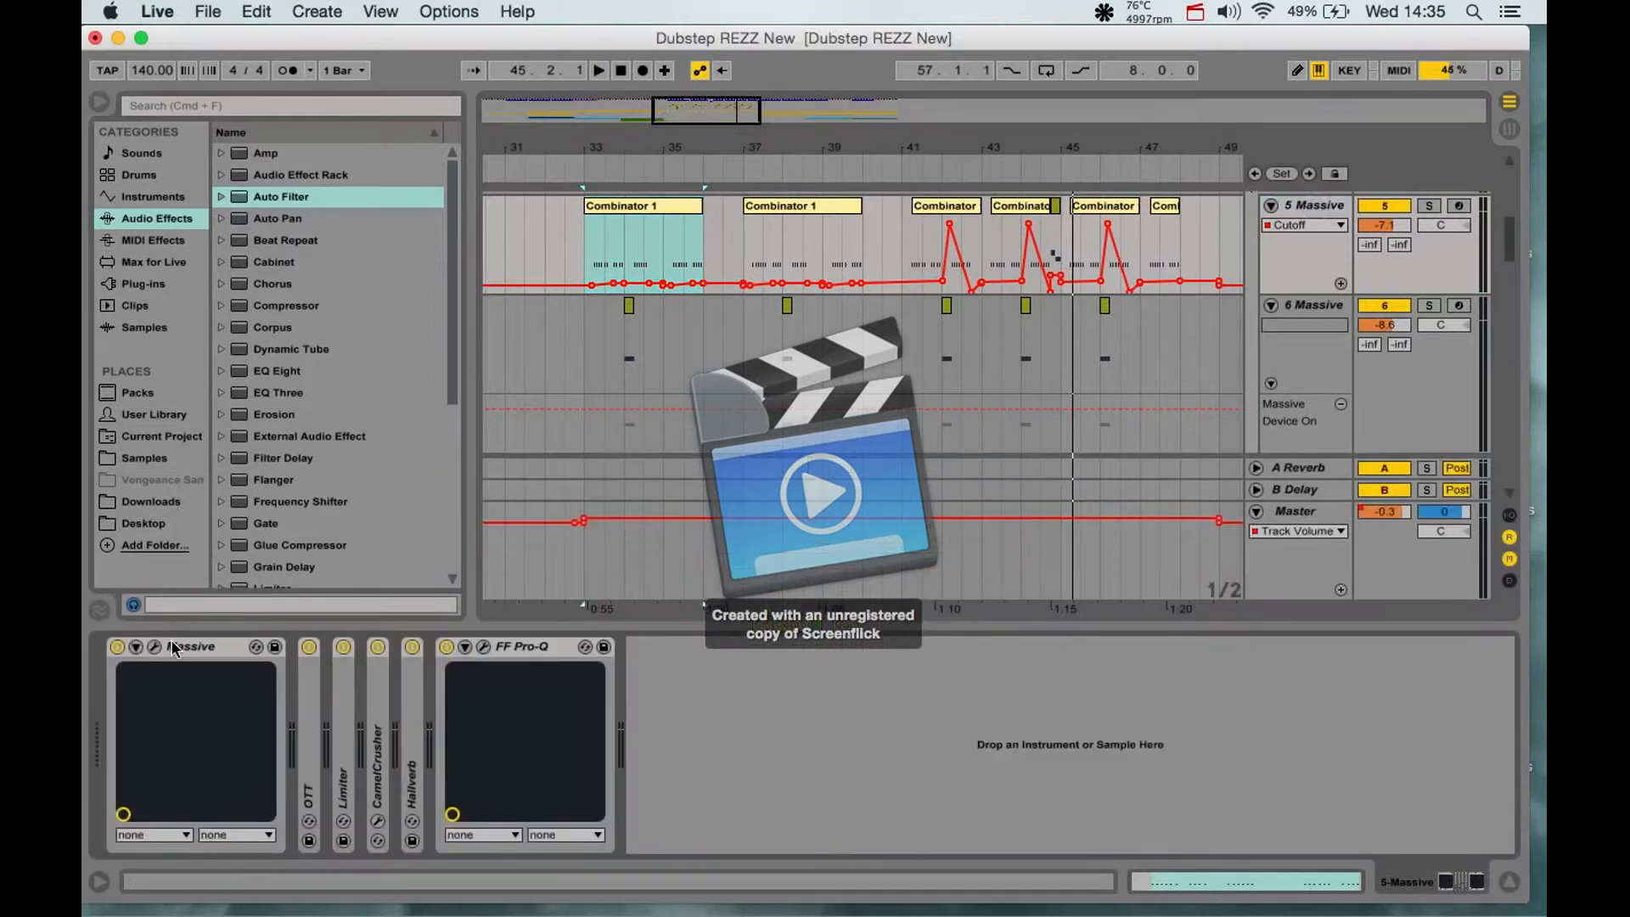
{"action": "left_click", "coordinate": [153, 649]}
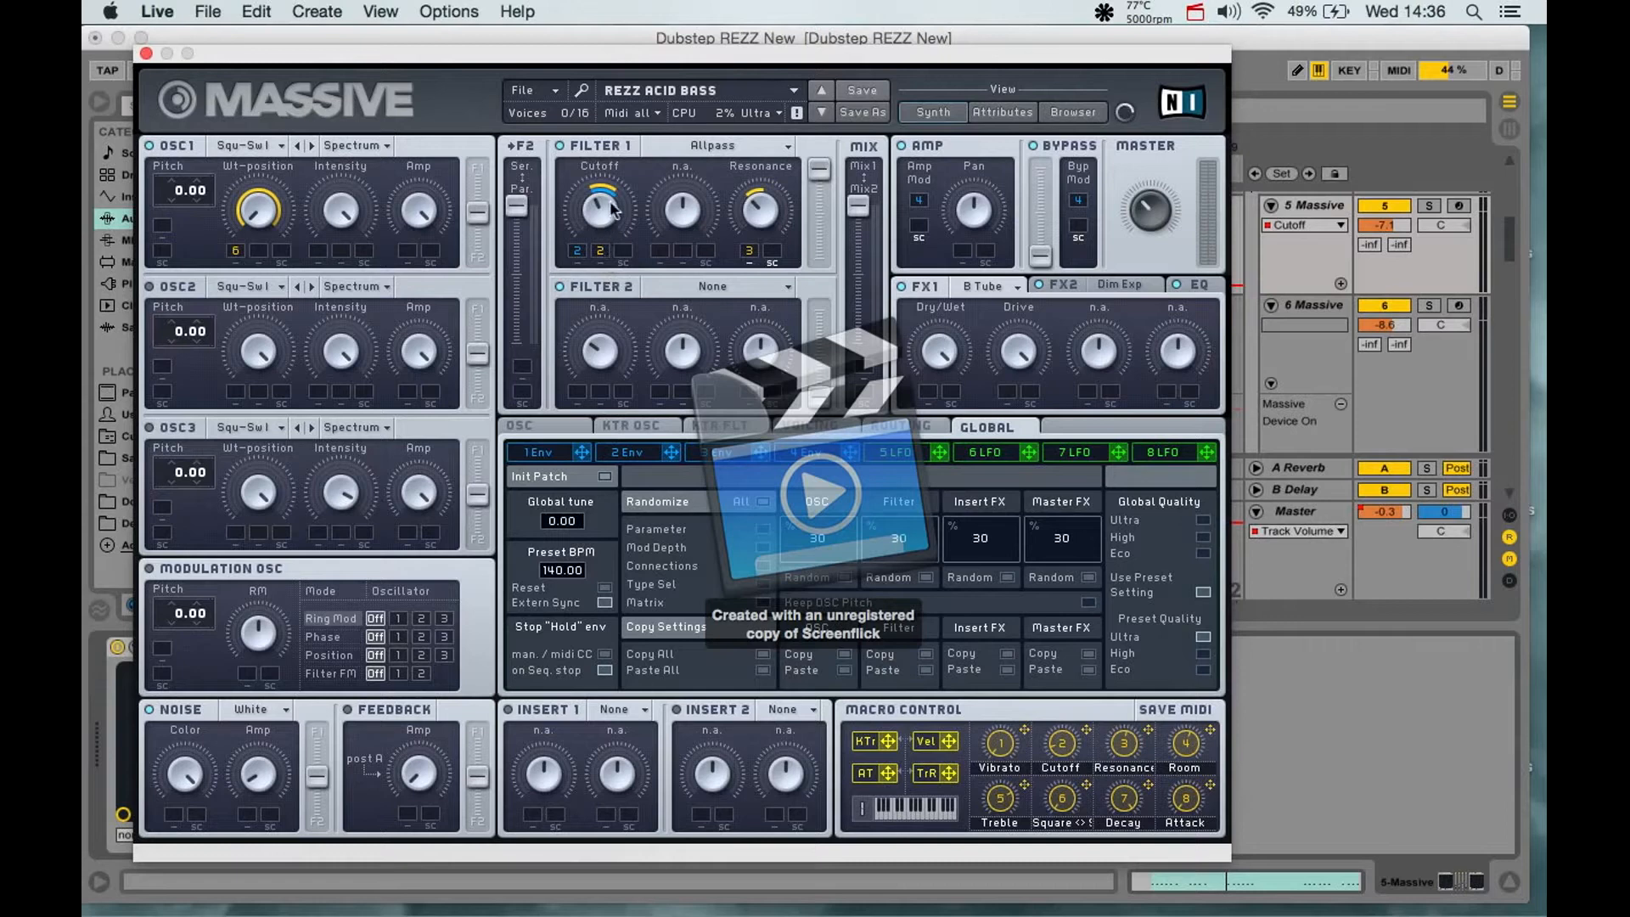
{"action": "left_click", "coordinate": [629, 452]}
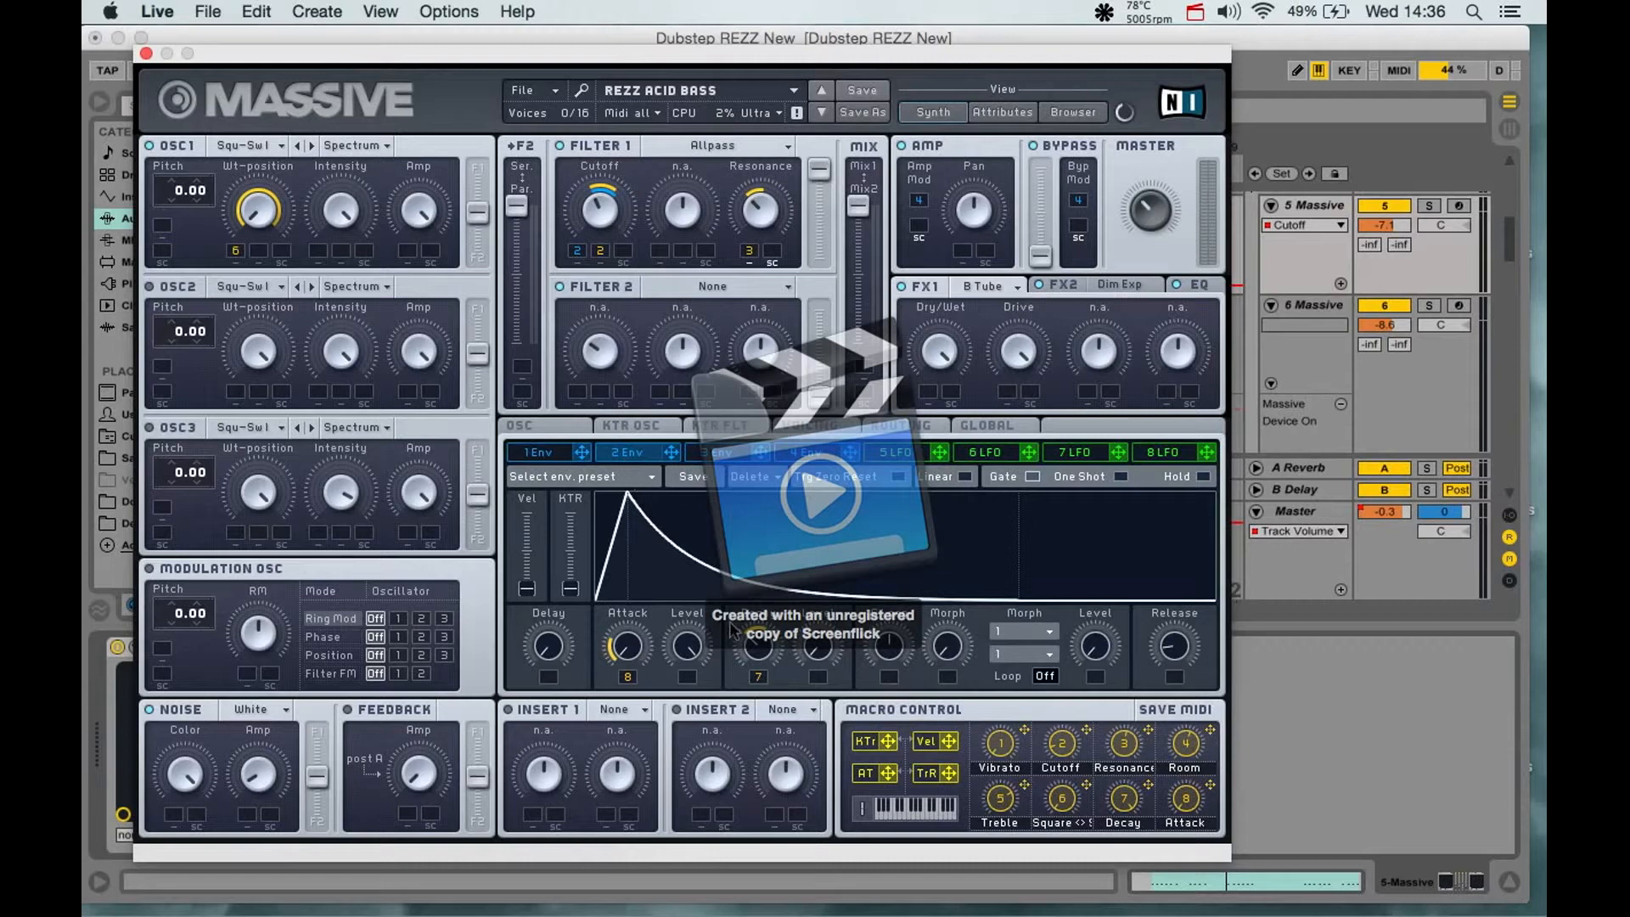
{"action": "left_click_drag", "start_coordinate": [757, 642], "coordinate": [758, 470]}
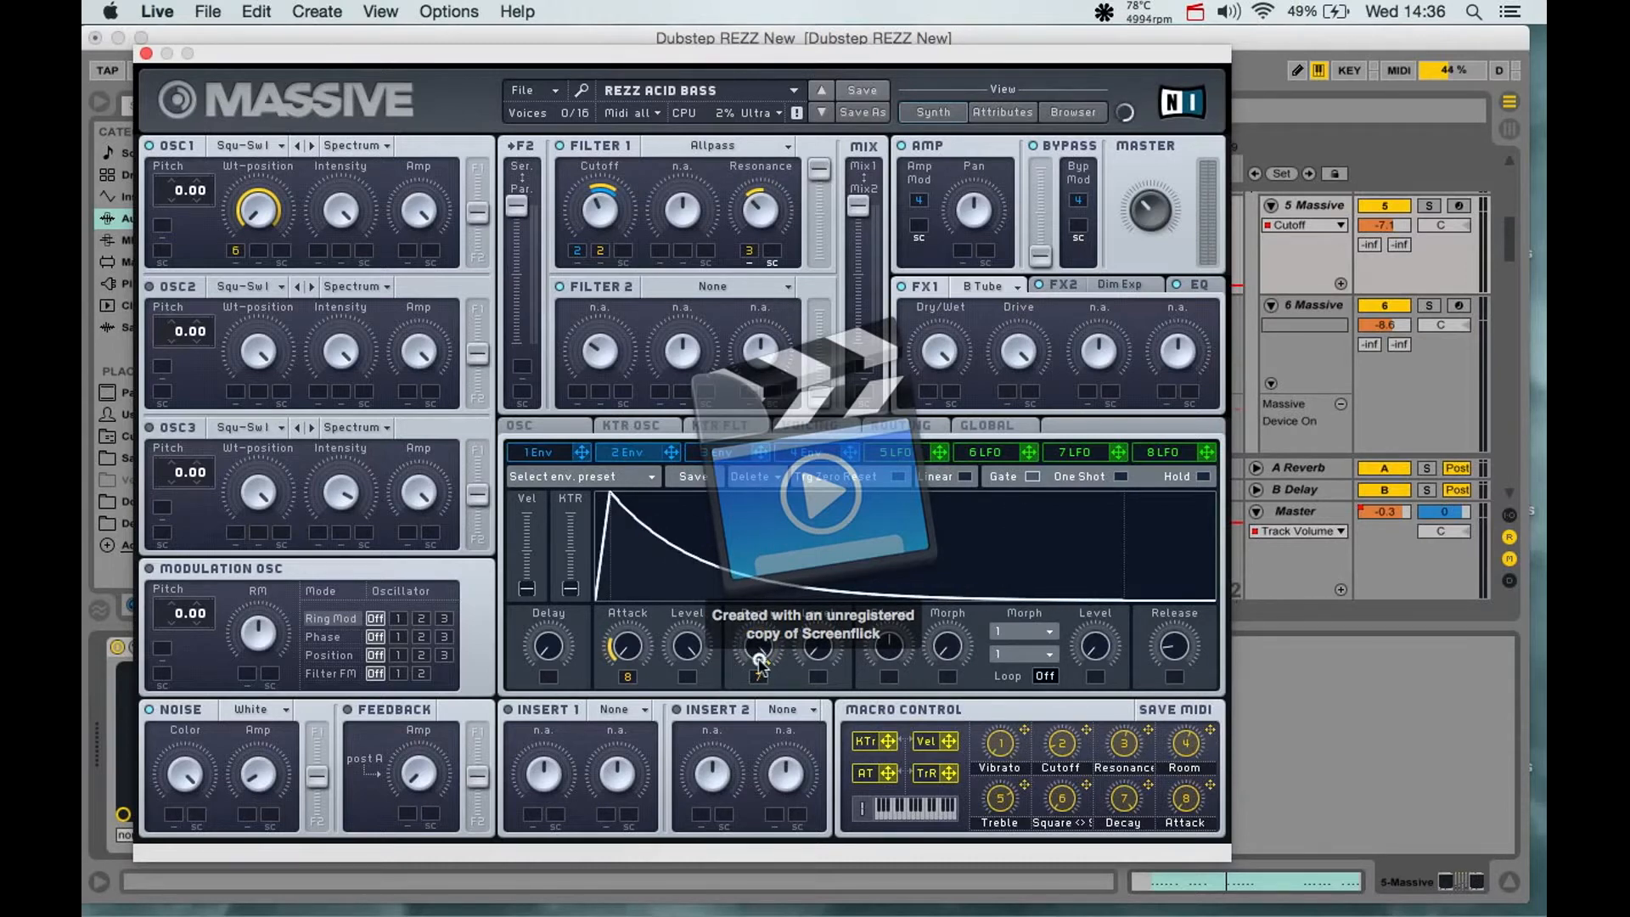
{"action": "left_click_drag", "start_coordinate": [759, 645], "coordinate": [766, 749]}
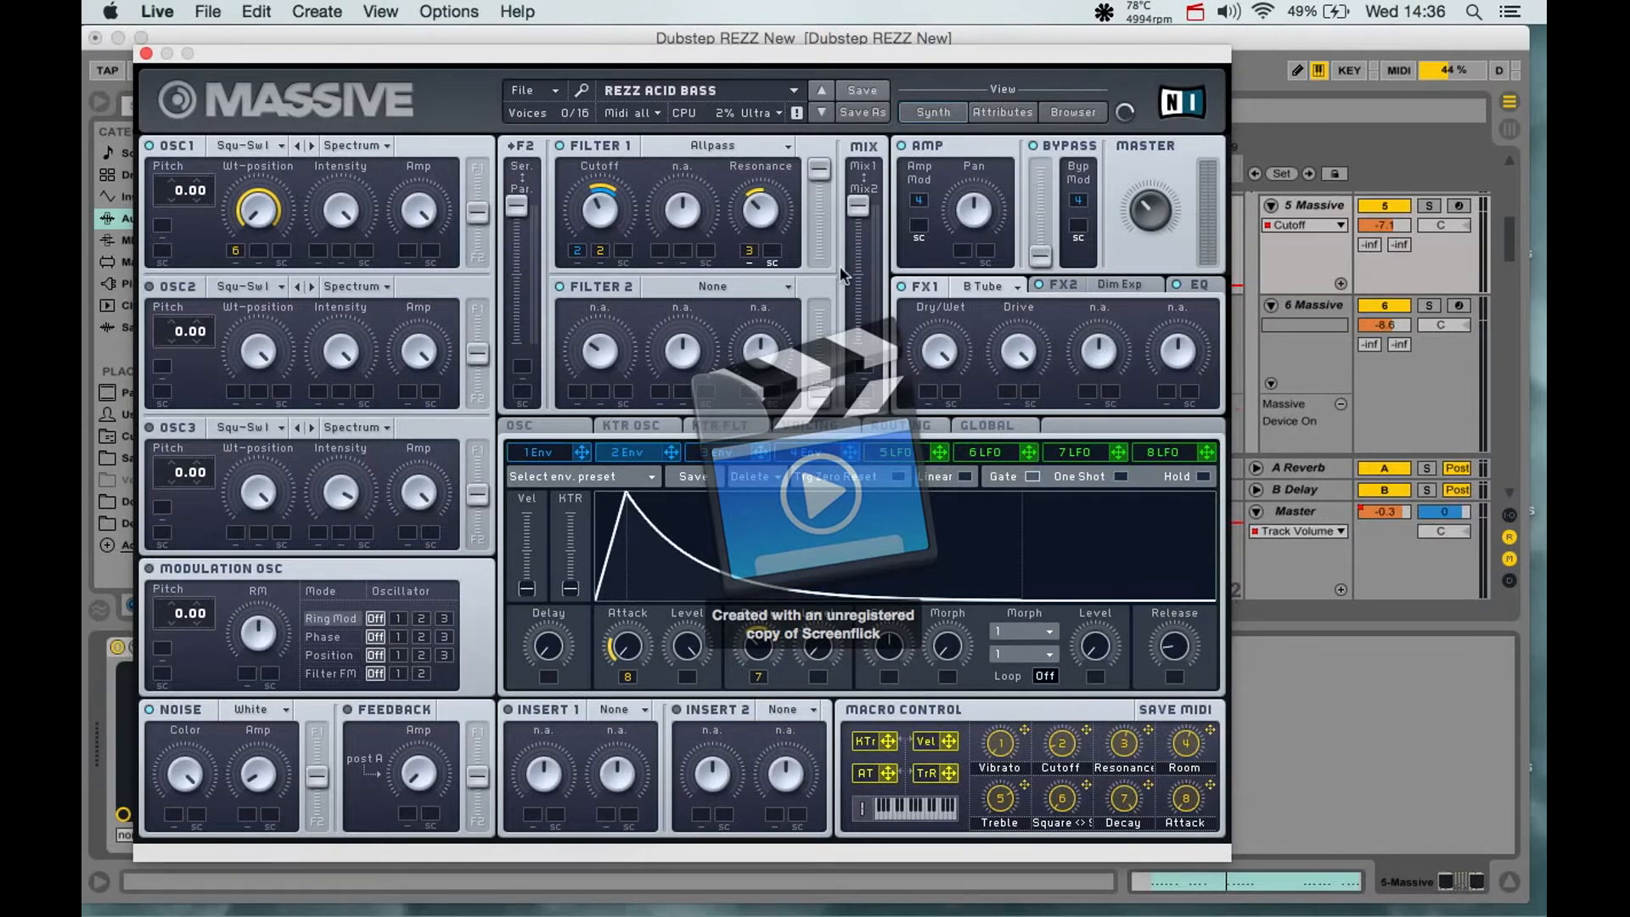
- Review Massive's voicing, oscillator, FX2 and EQ settings, and close the synth window
{"action": "left_click", "coordinate": [818, 423]}
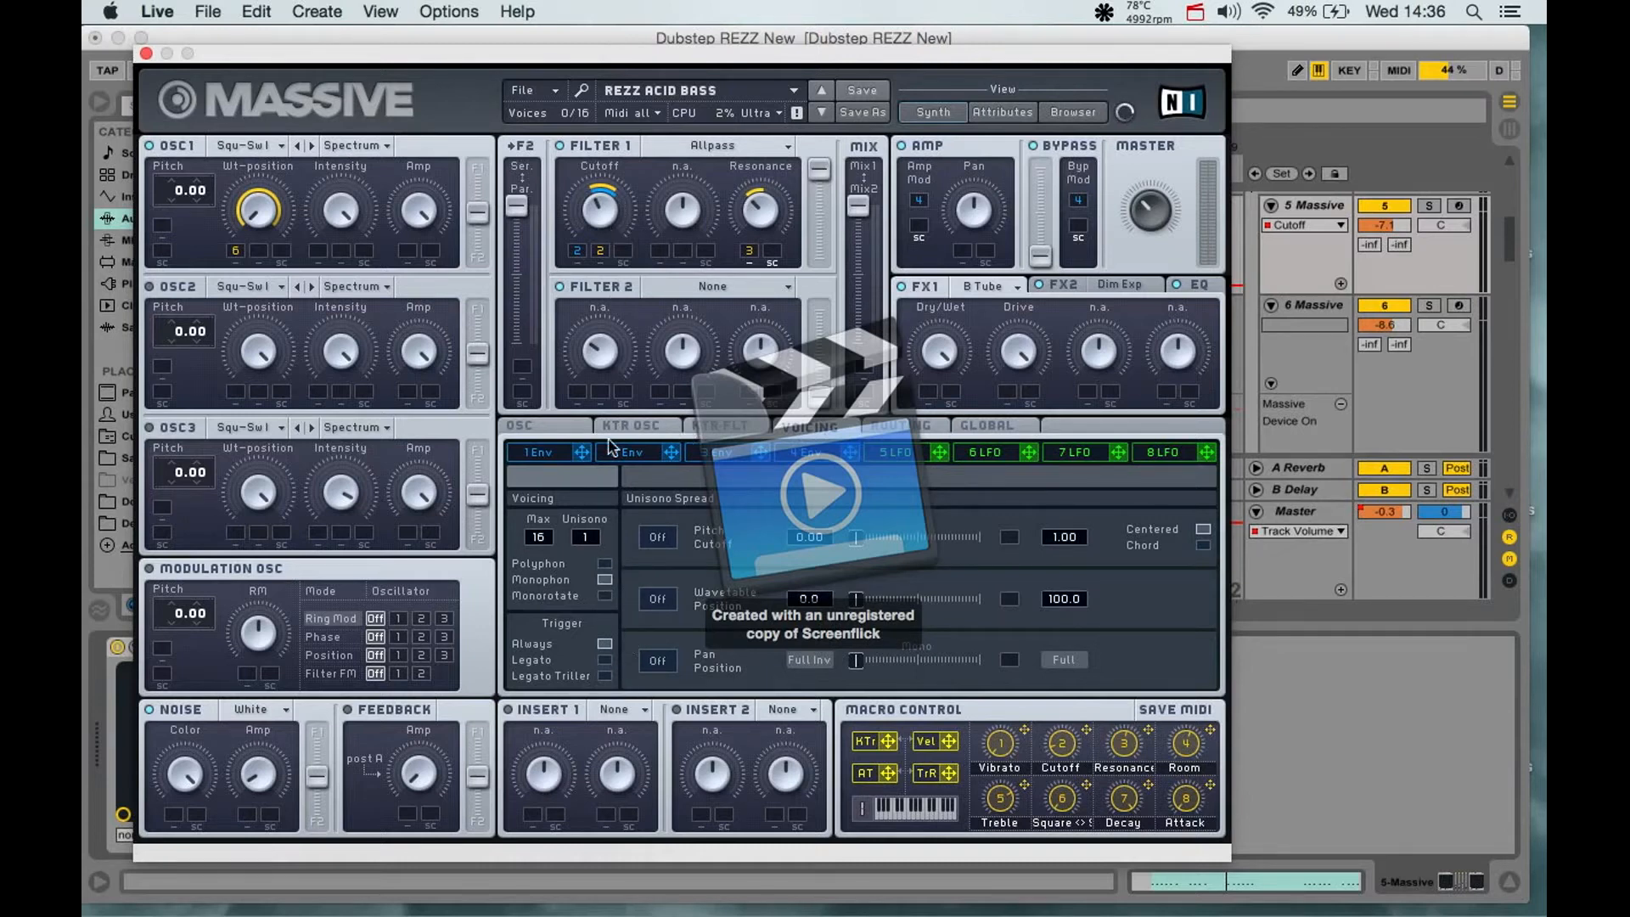
{"action": "left_click", "coordinate": [563, 426]}
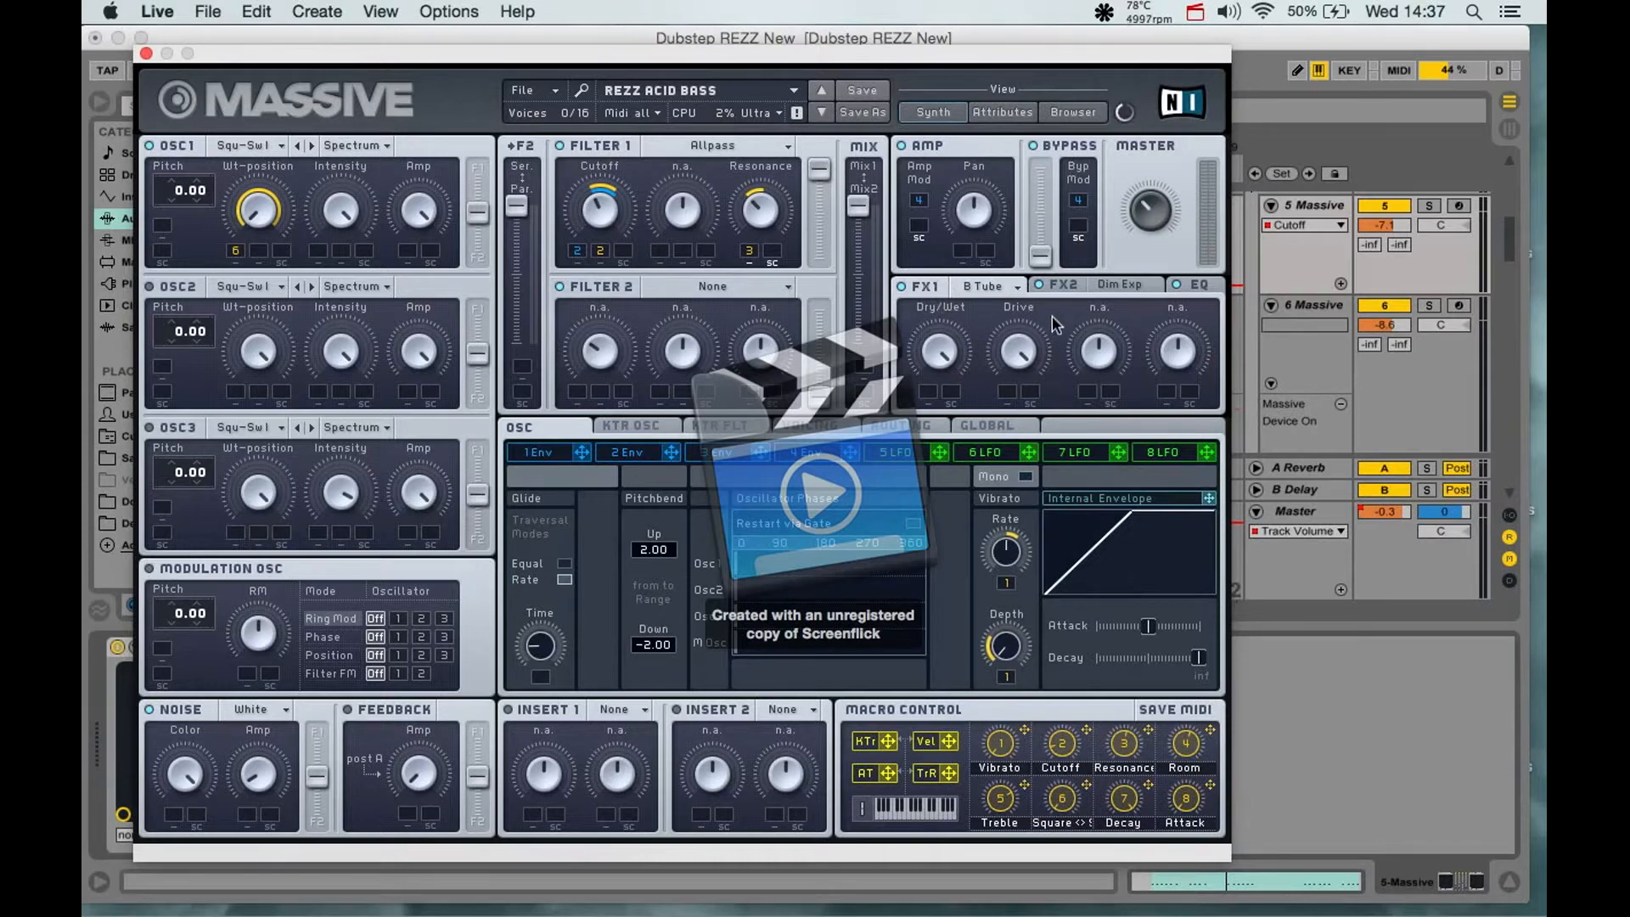
{"action": "left_click", "coordinate": [1121, 289]}
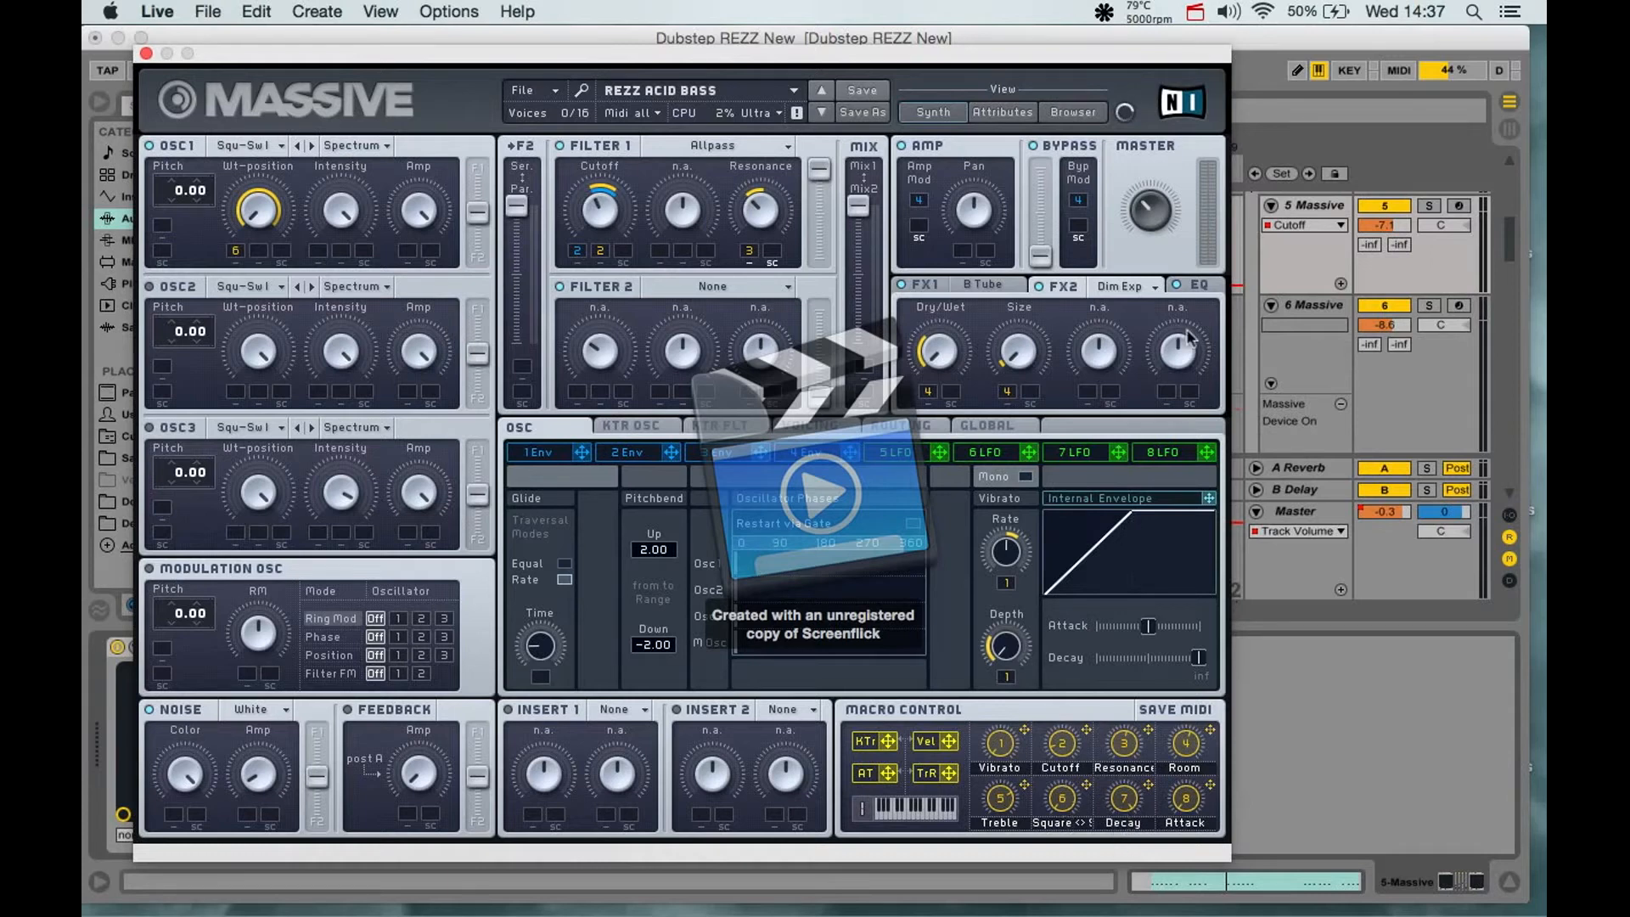
{"action": "left_click", "coordinate": [1197, 286]}
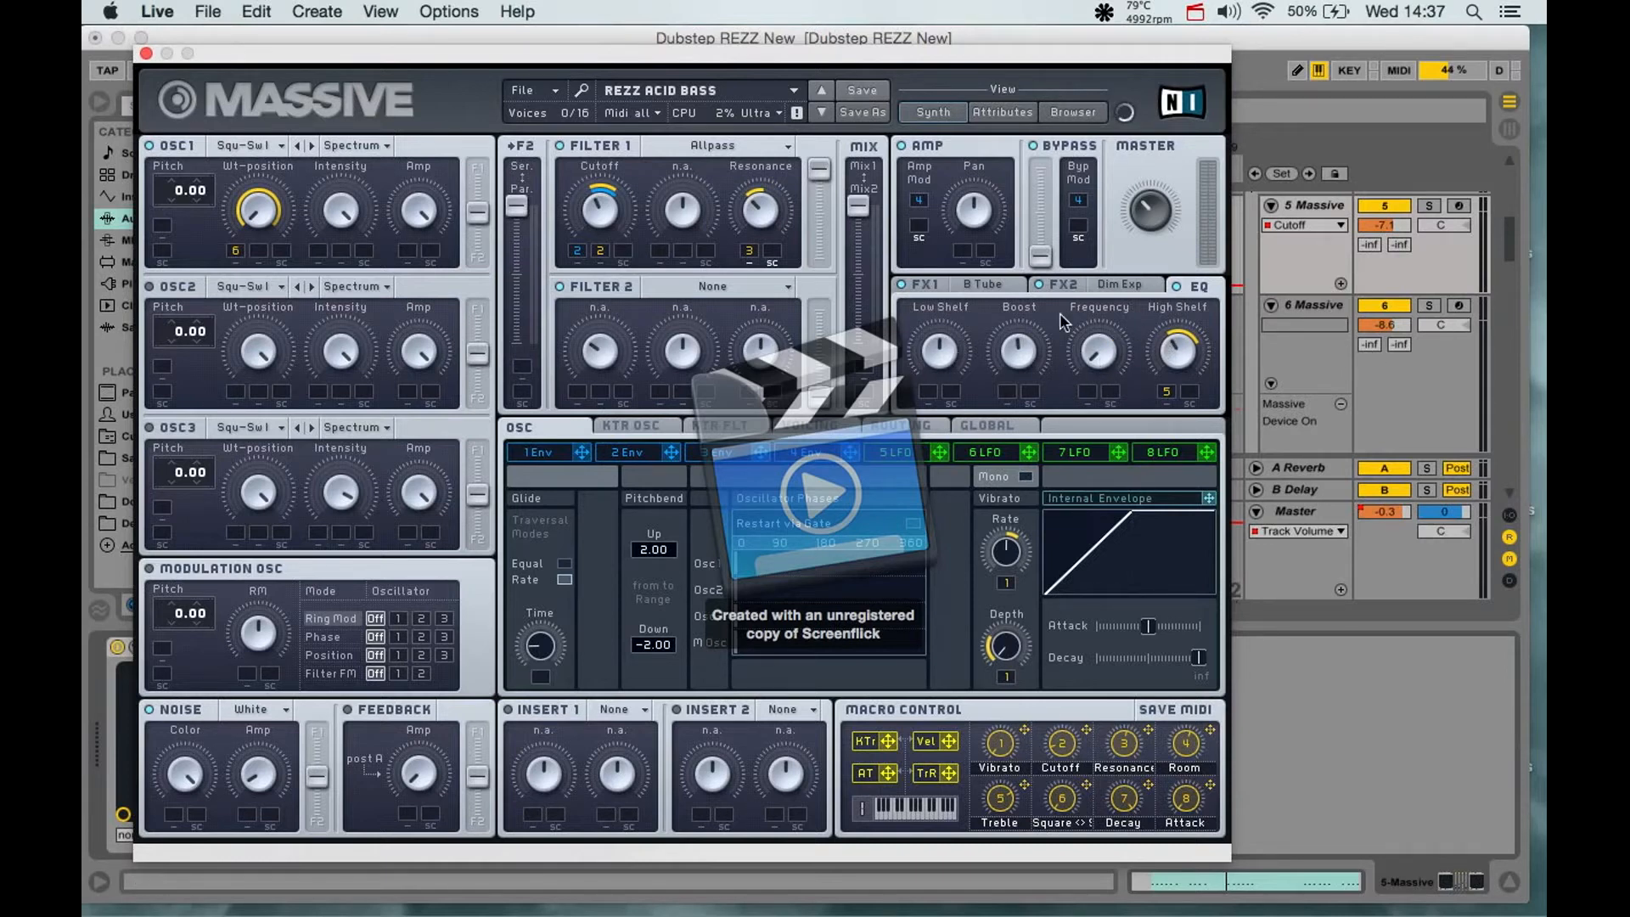
{"action": "left_click", "coordinate": [146, 53]}
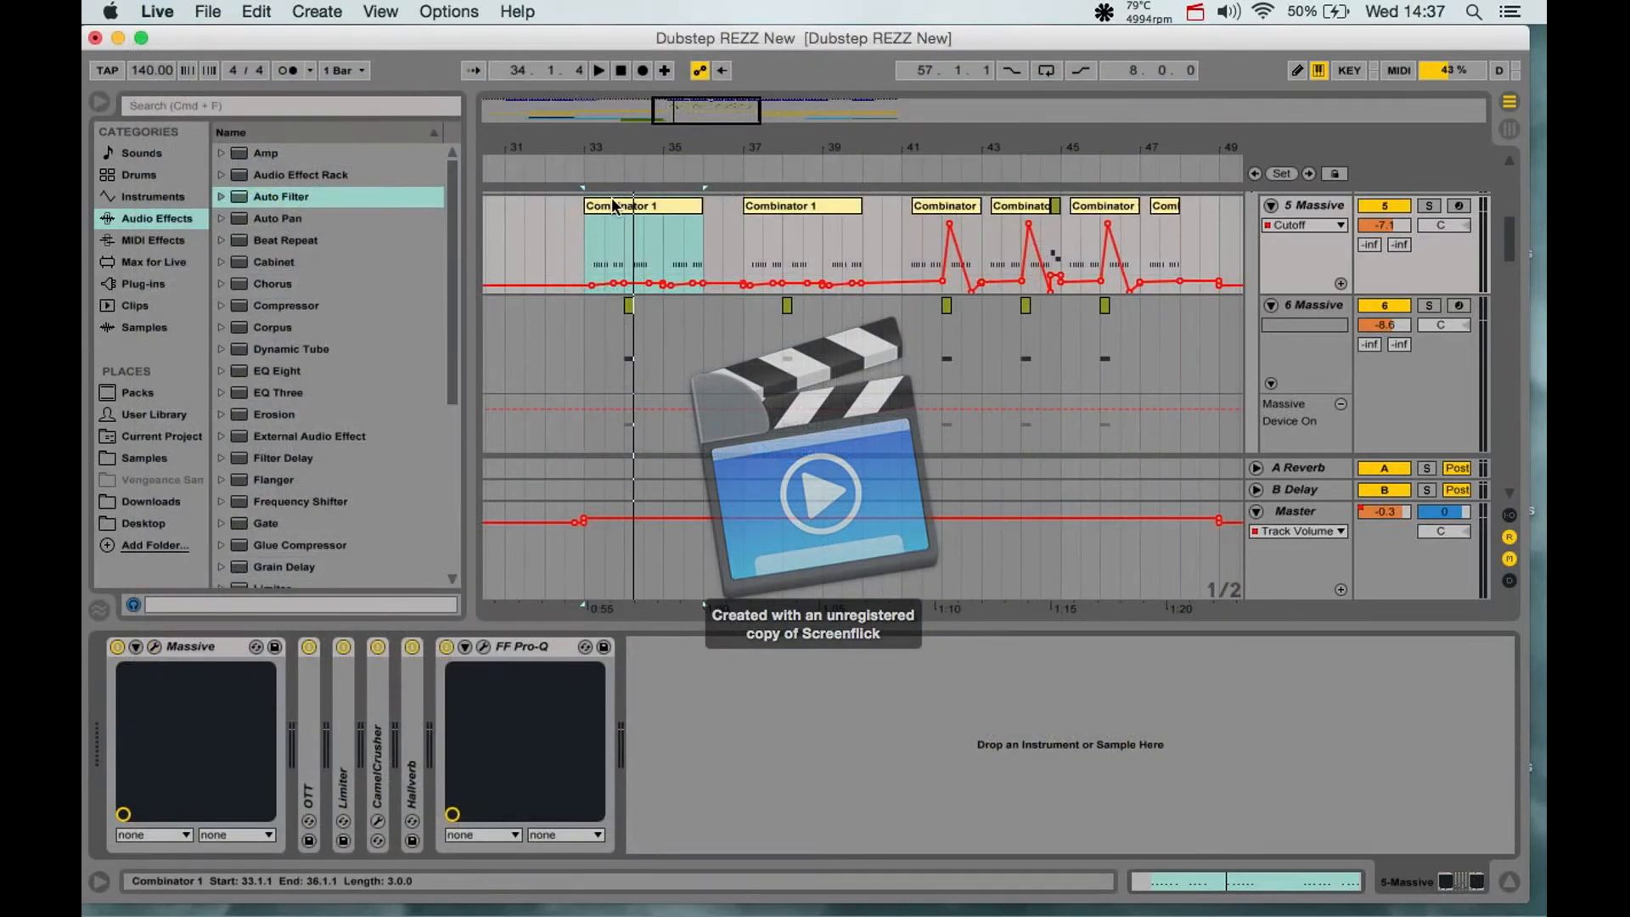
- Loop the Combinator 1 clip at bar 33 and bypass OTT, Limiter, CamelCrusher, Hallverb and FF Pro-Q on its track
{"action": "key", "text": "super+l"}
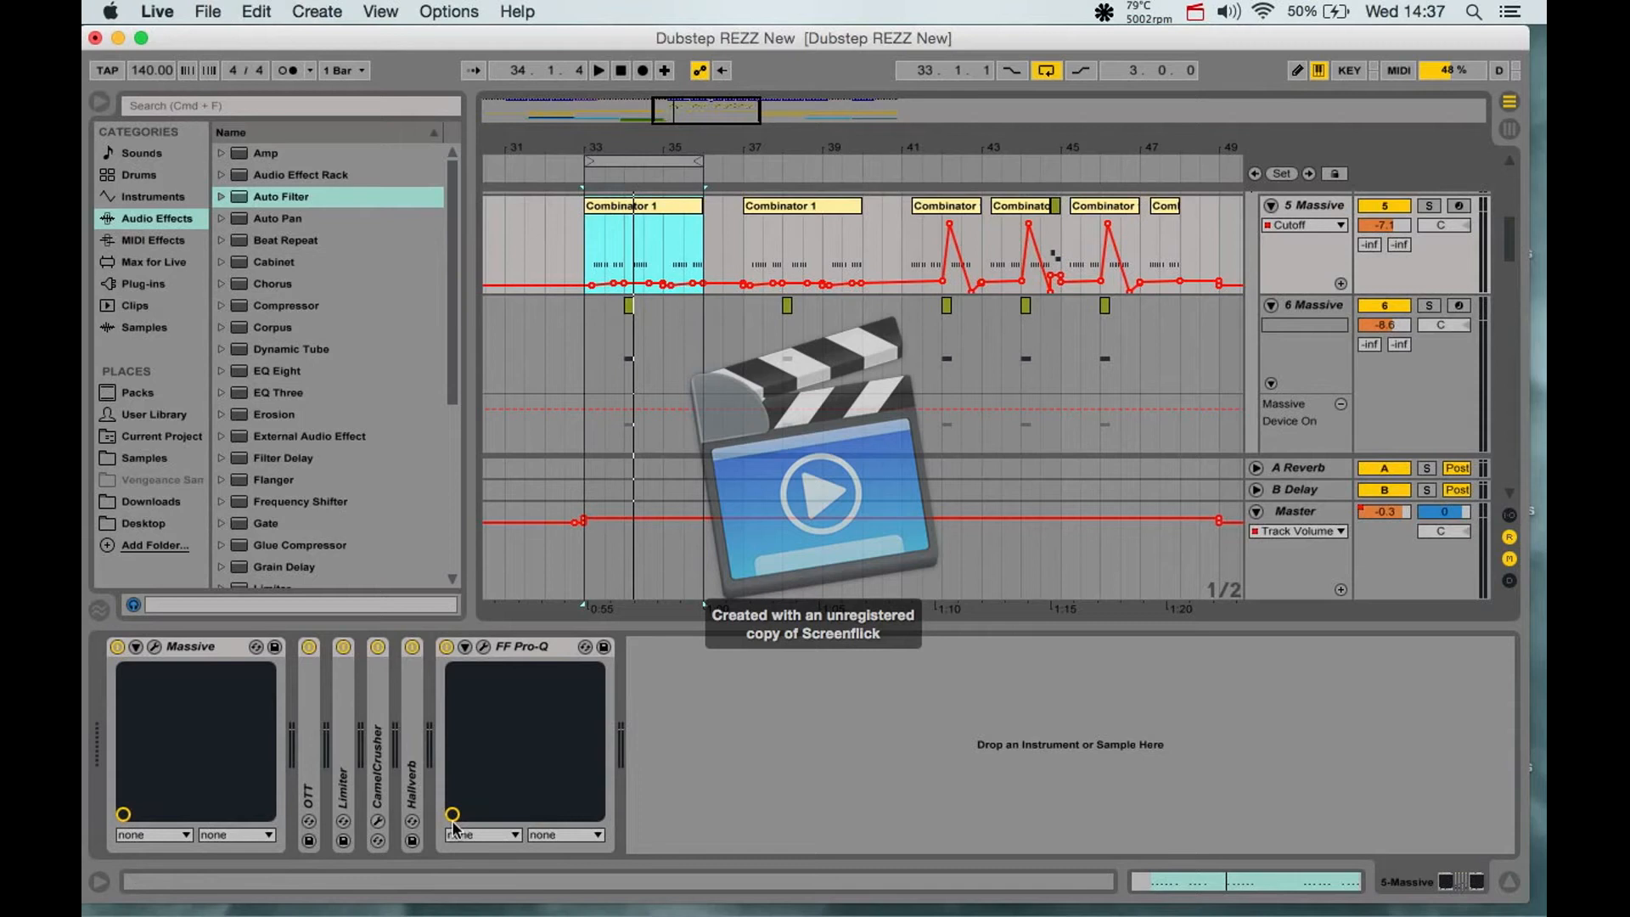
{"action": "left_click", "coordinate": [309, 647]}
{"action": "left_click", "coordinate": [343, 647]}
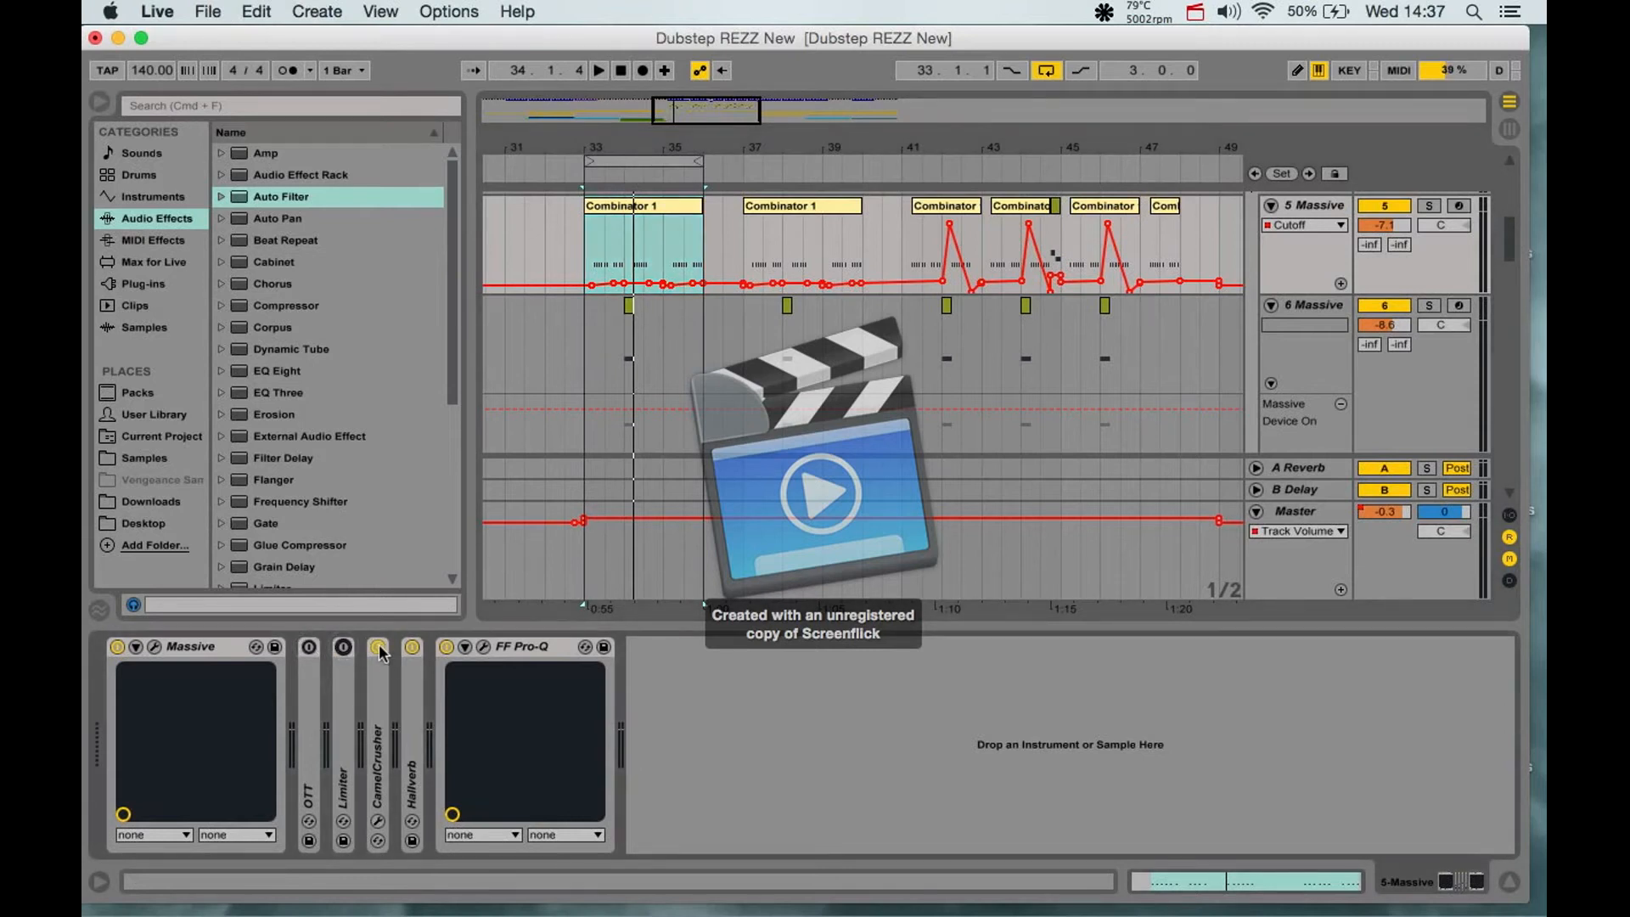
{"action": "left_click", "coordinate": [378, 647]}
{"action": "left_click", "coordinate": [412, 647]}
{"action": "left_click", "coordinate": [445, 647]}
- Play the loop with the 5 Massive track soloed, and arm that track for live input
{"action": "key", "text": "space"}
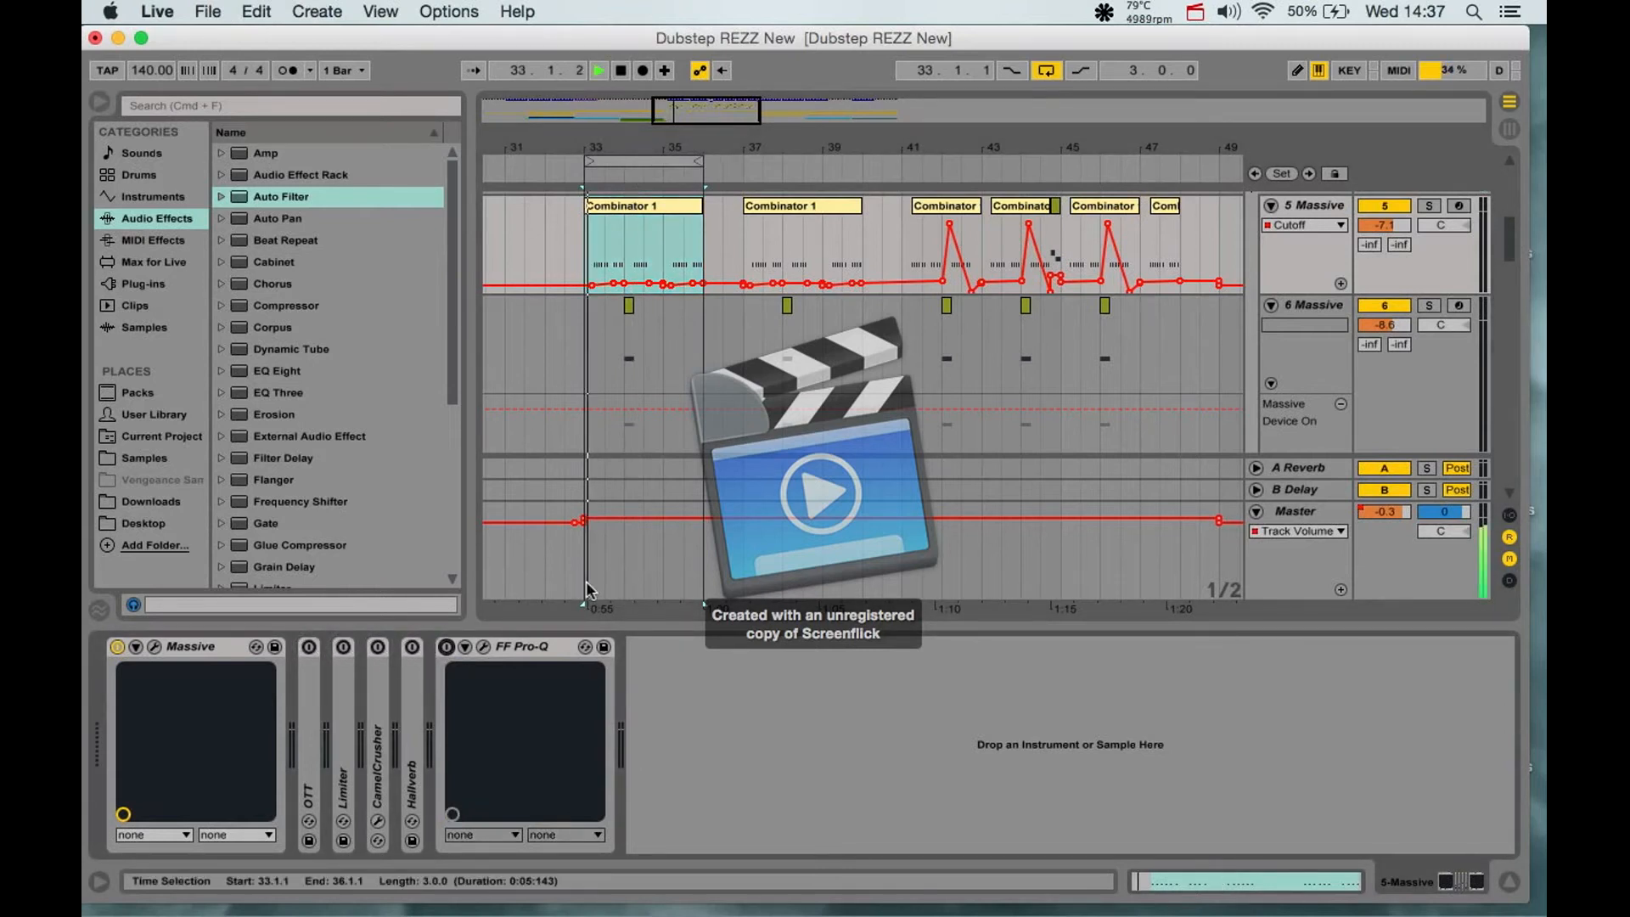
{"action": "left_click", "coordinate": [1430, 206]}
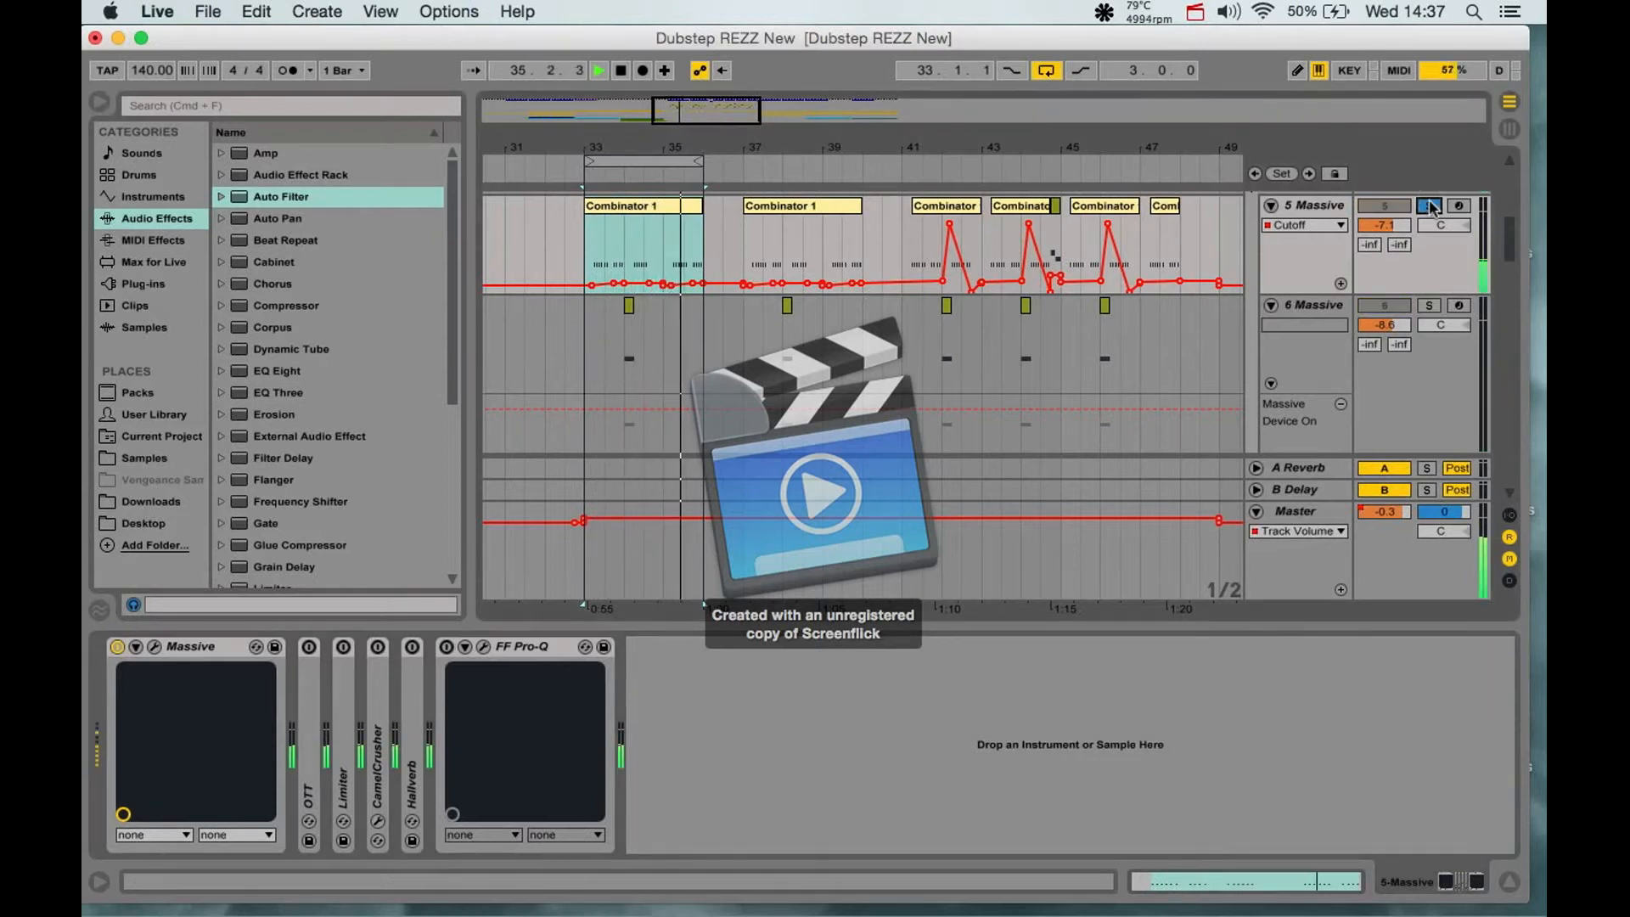
{"action": "left_click", "coordinate": [1466, 208]}
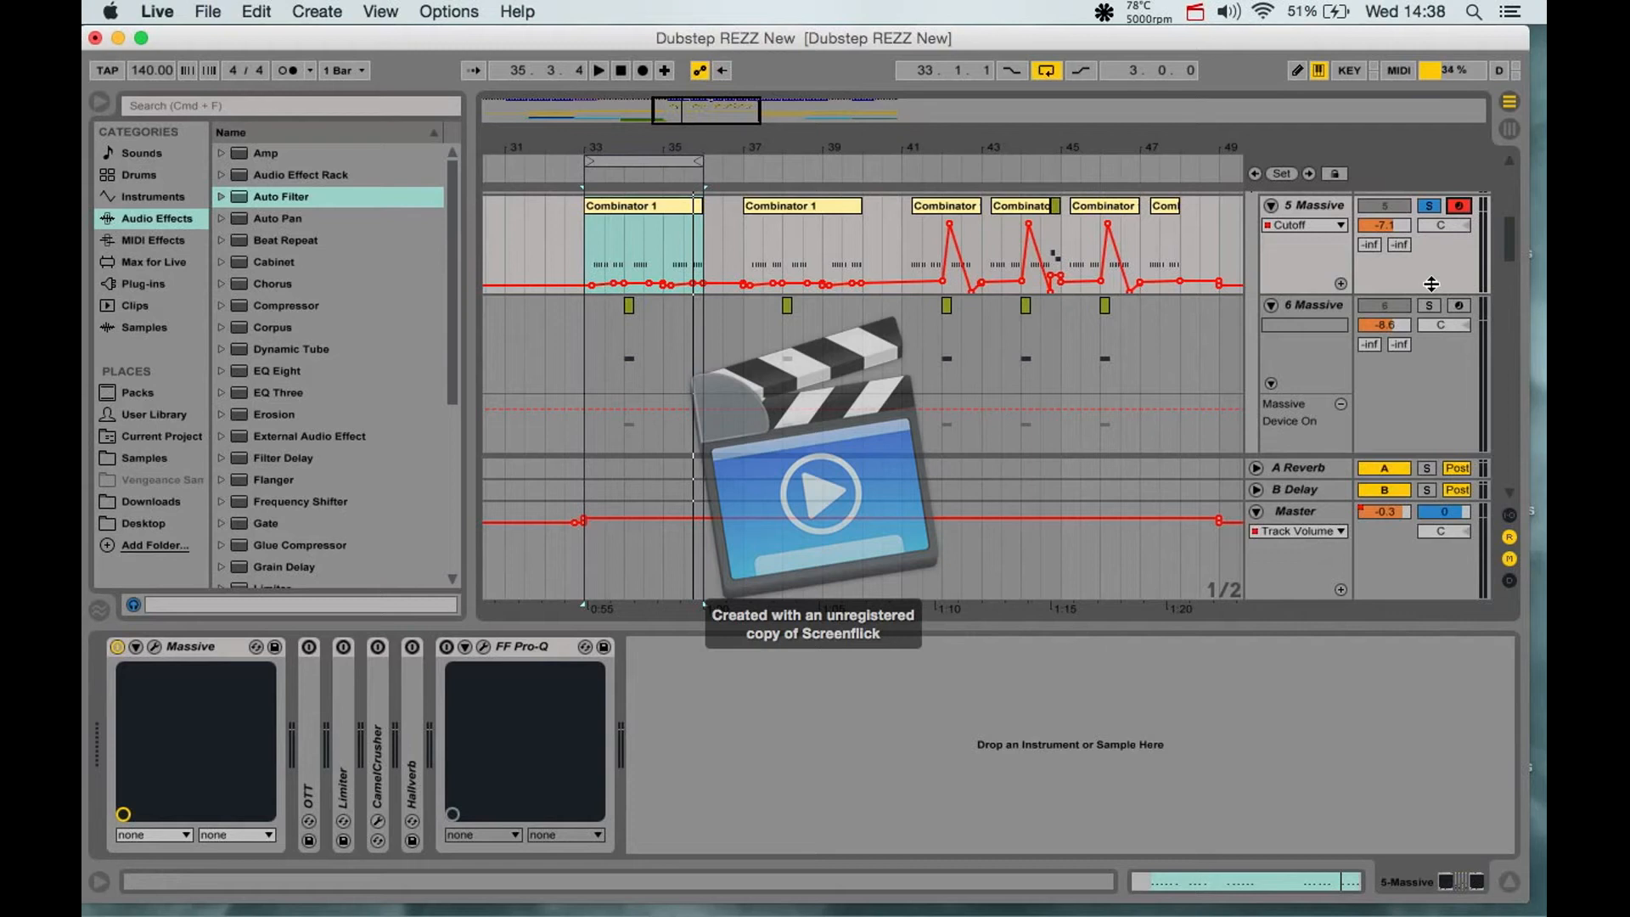
- Lower the computer keyboard's octave to C0–D1 and play a repeated low note on the unprocessed Massive bass
{"action": "key", "text": "z"}
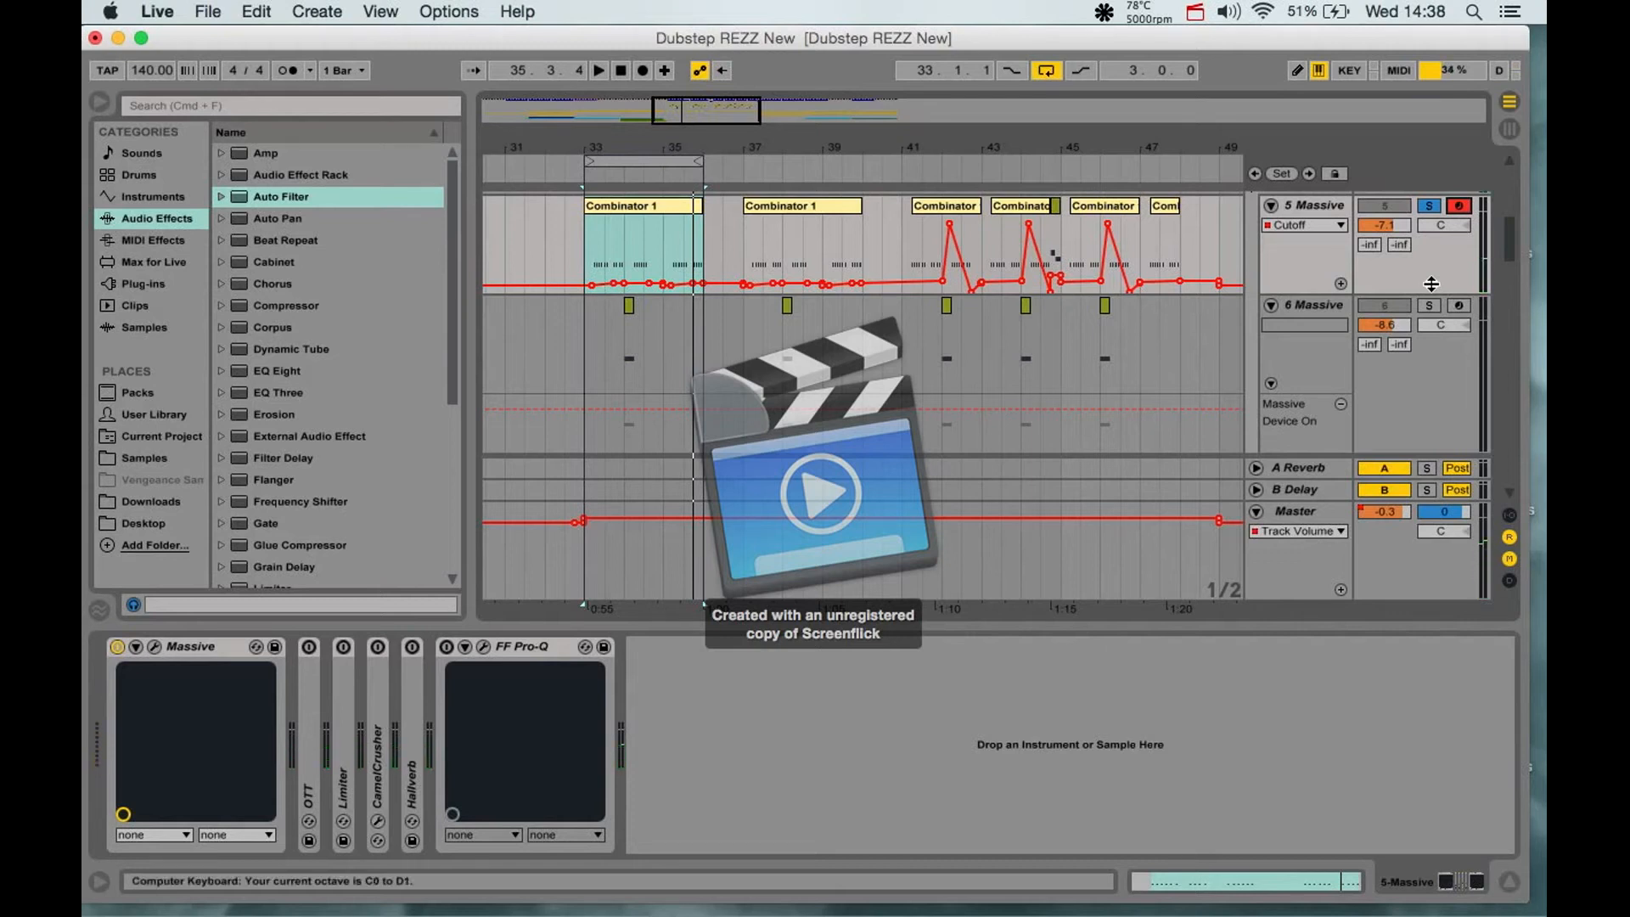
{"action": "key", "text": "a"}
{"action": "key", "text": "a"}
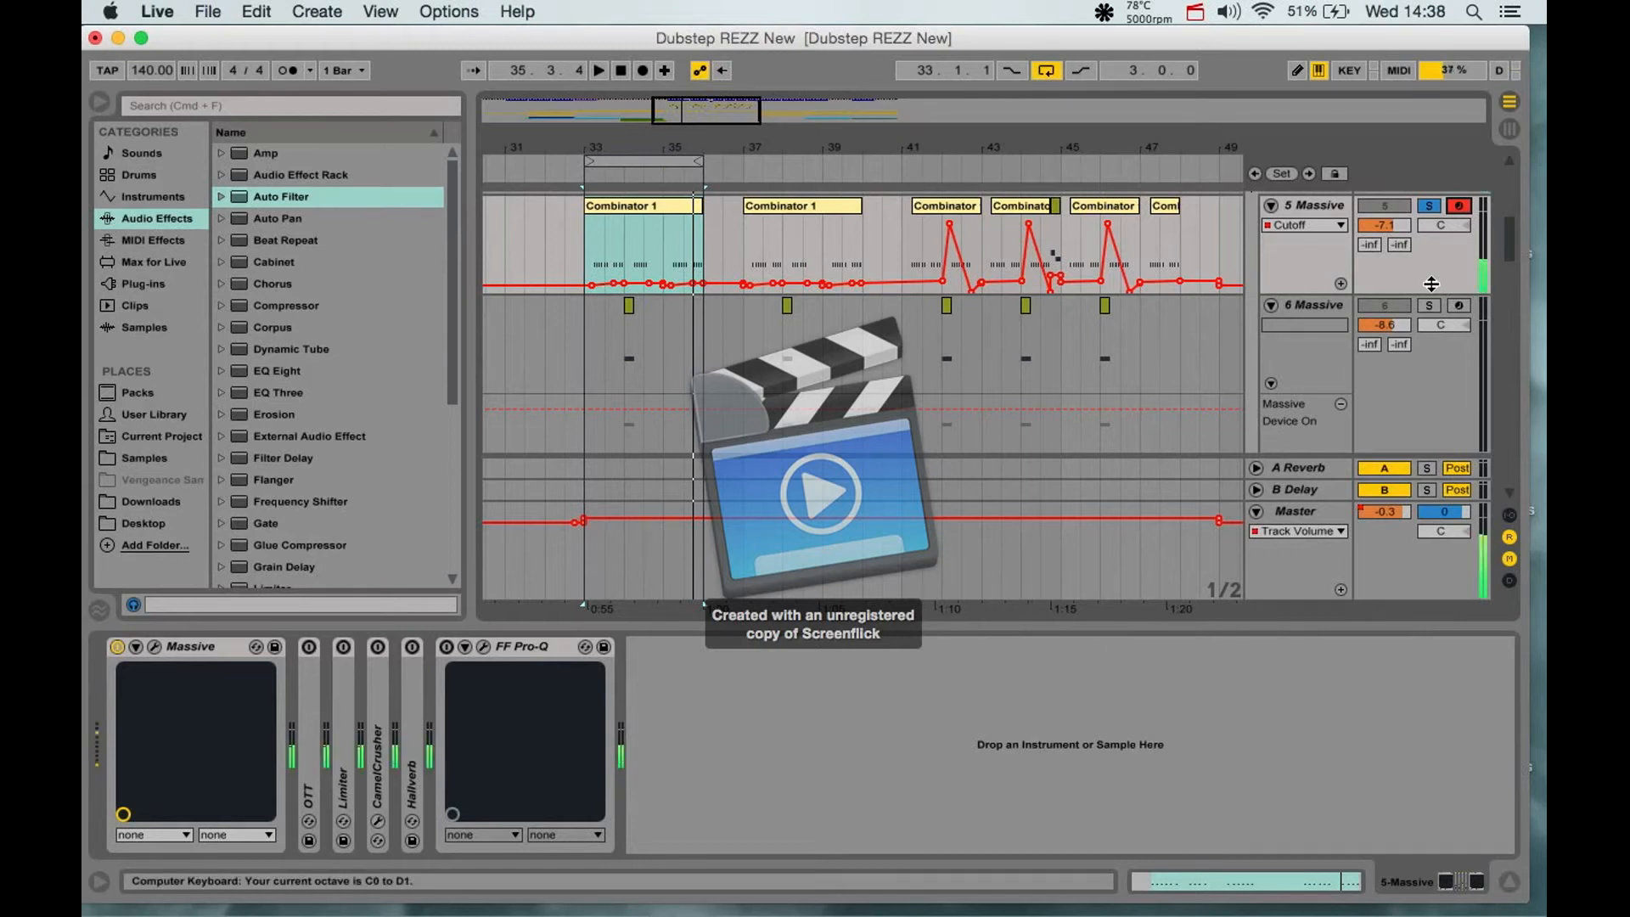
{"action": "key", "text": "a"}
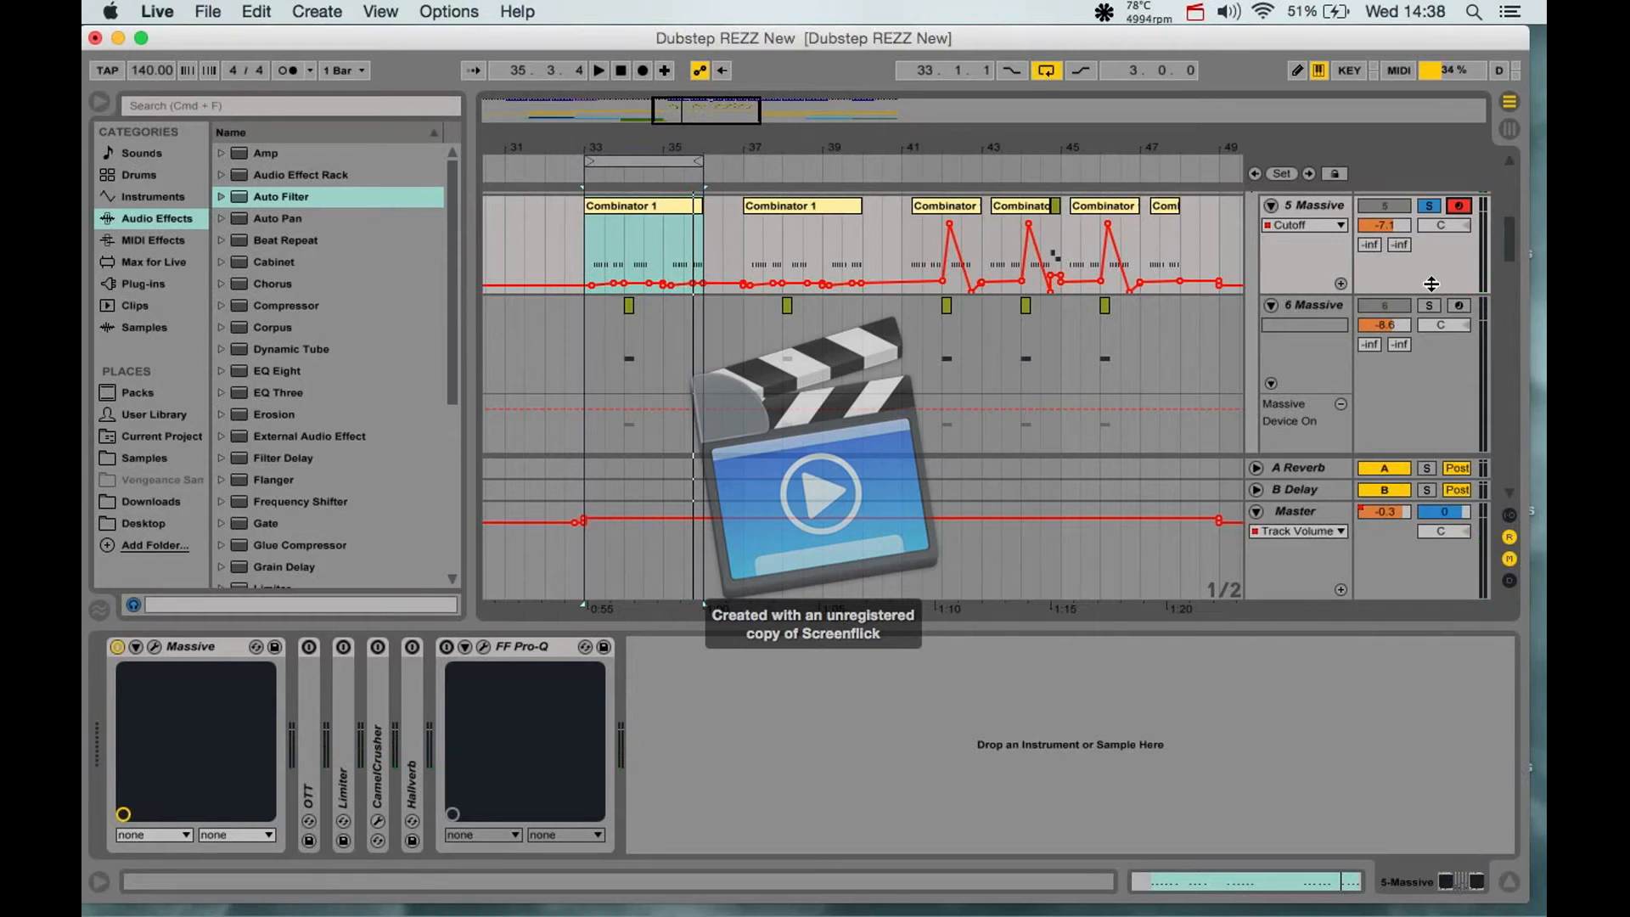
- Unfold and re-enable OTT and Limiter on the 5 Massive track, and play a low note through both effects
{"action": "double_click", "coordinate": [309, 698]}
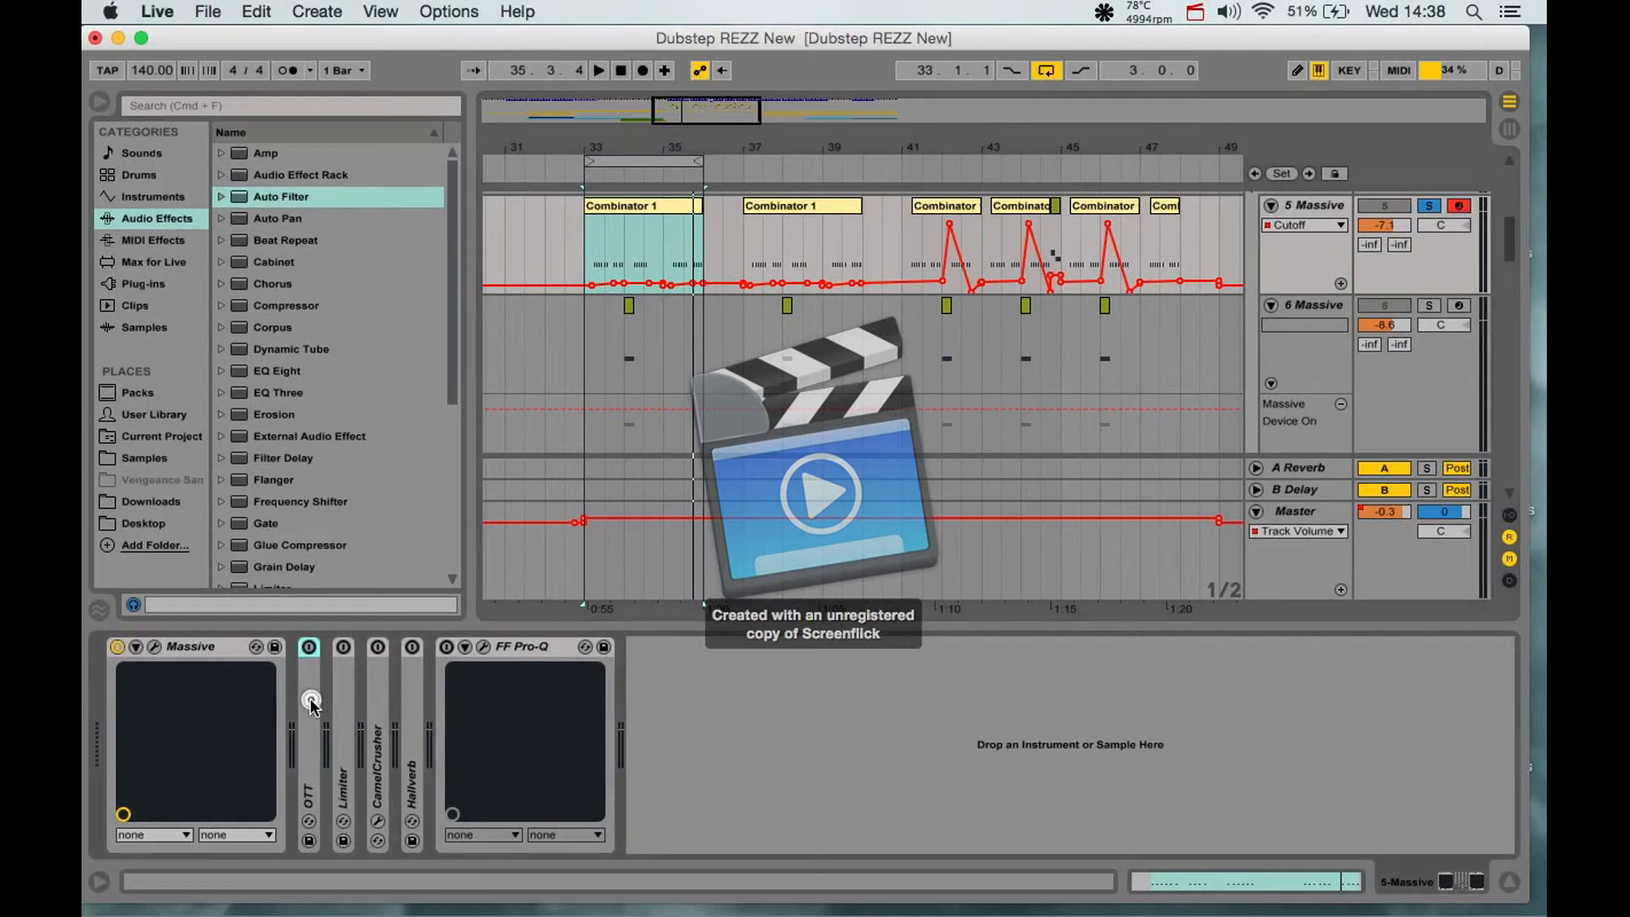
{"action": "left_click", "coordinate": [309, 647]}
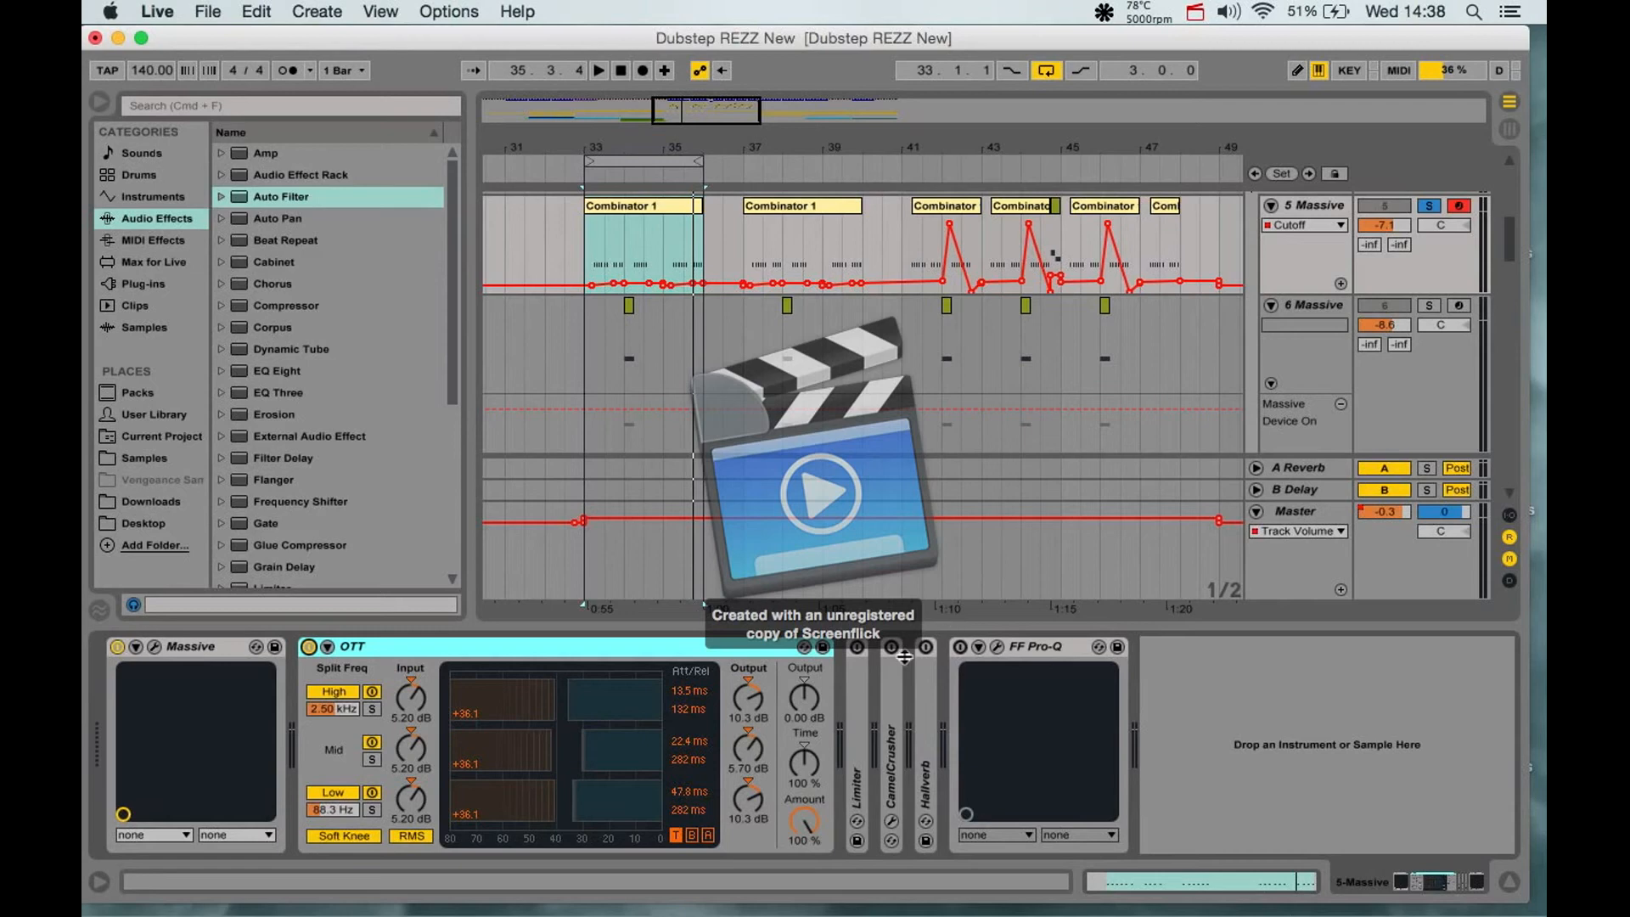
{"action": "left_click", "coordinate": [860, 683]}
{"action": "double_click", "coordinate": [860, 684]}
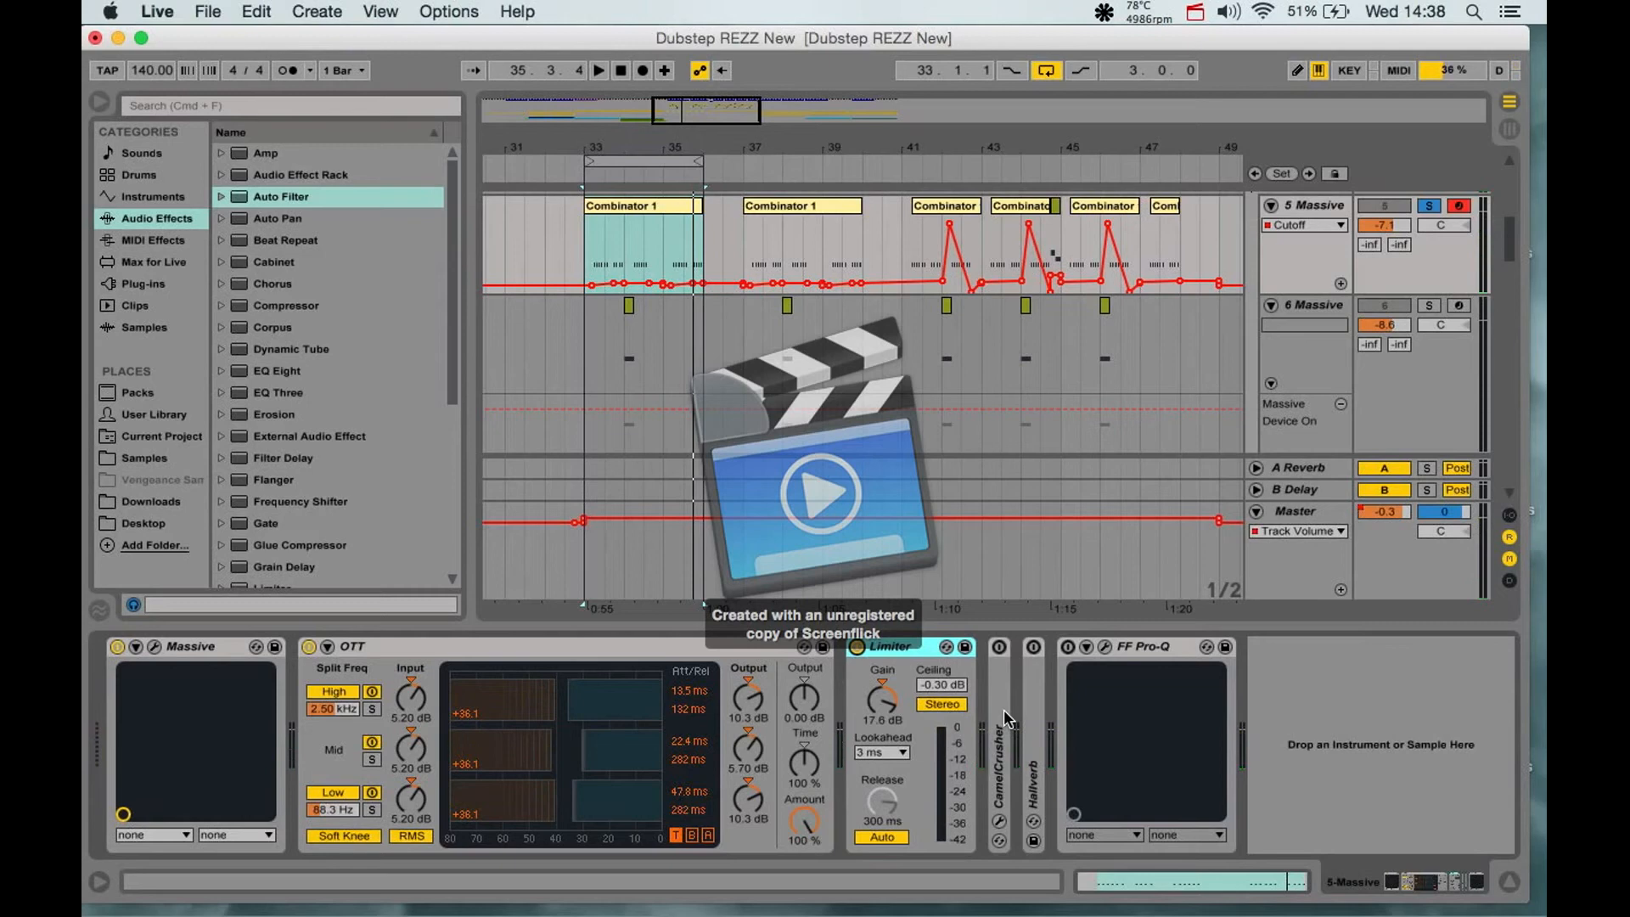
{"action": "key", "text": "a"}
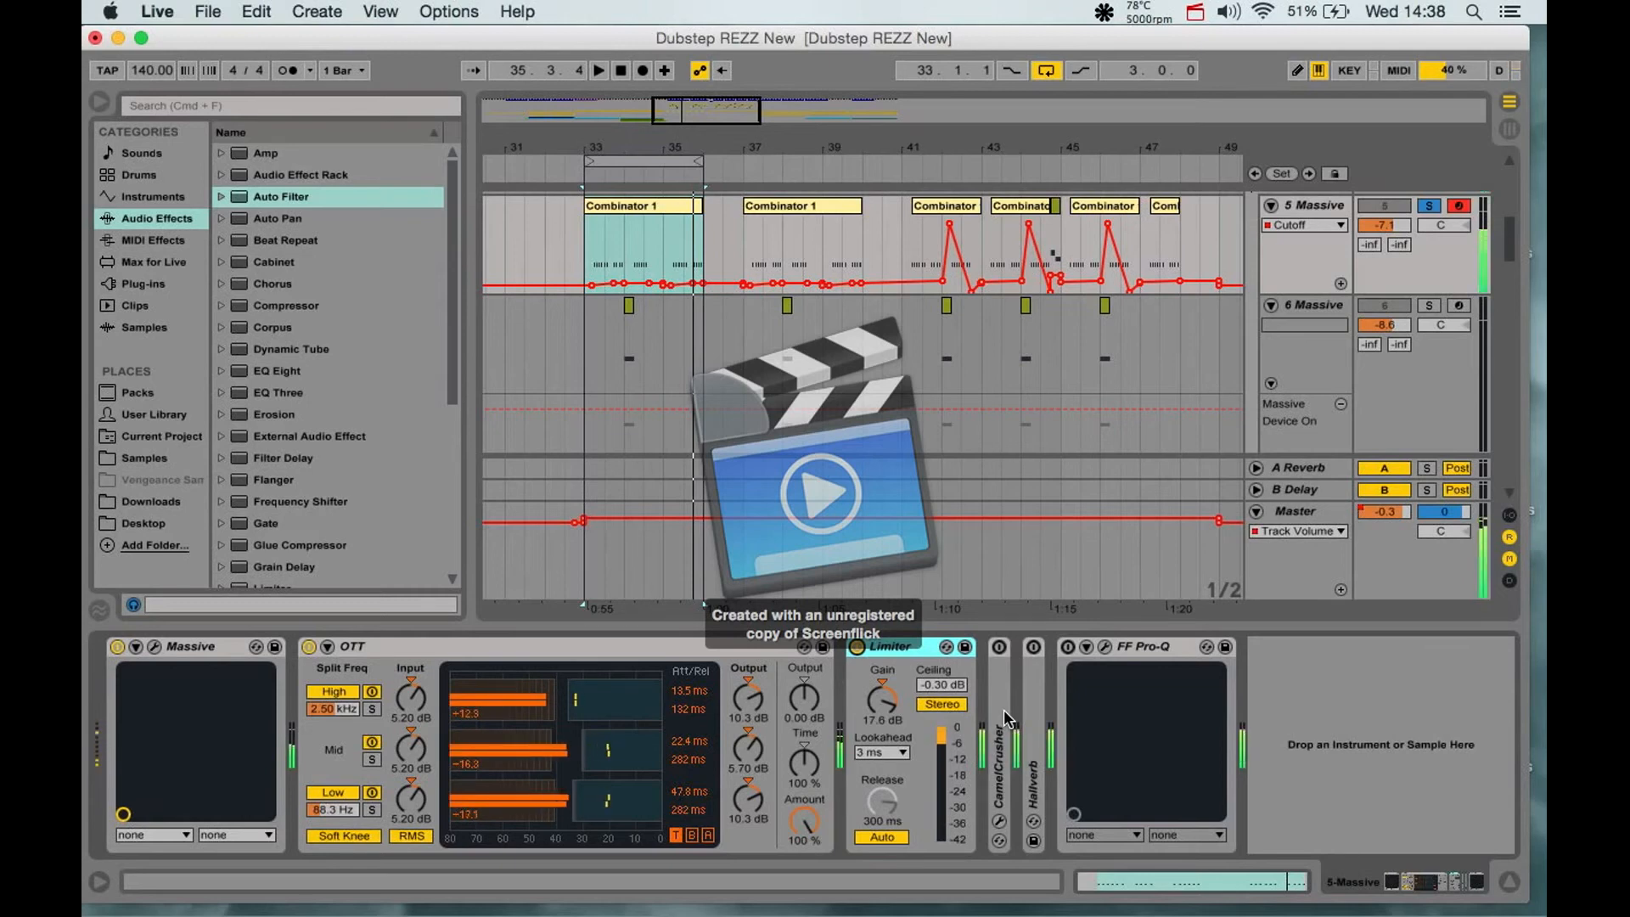
- Re-enable CamelCrusher, unfold its parameters, and play low notes through the distorted bass chain
{"action": "left_click", "coordinate": [999, 647]}
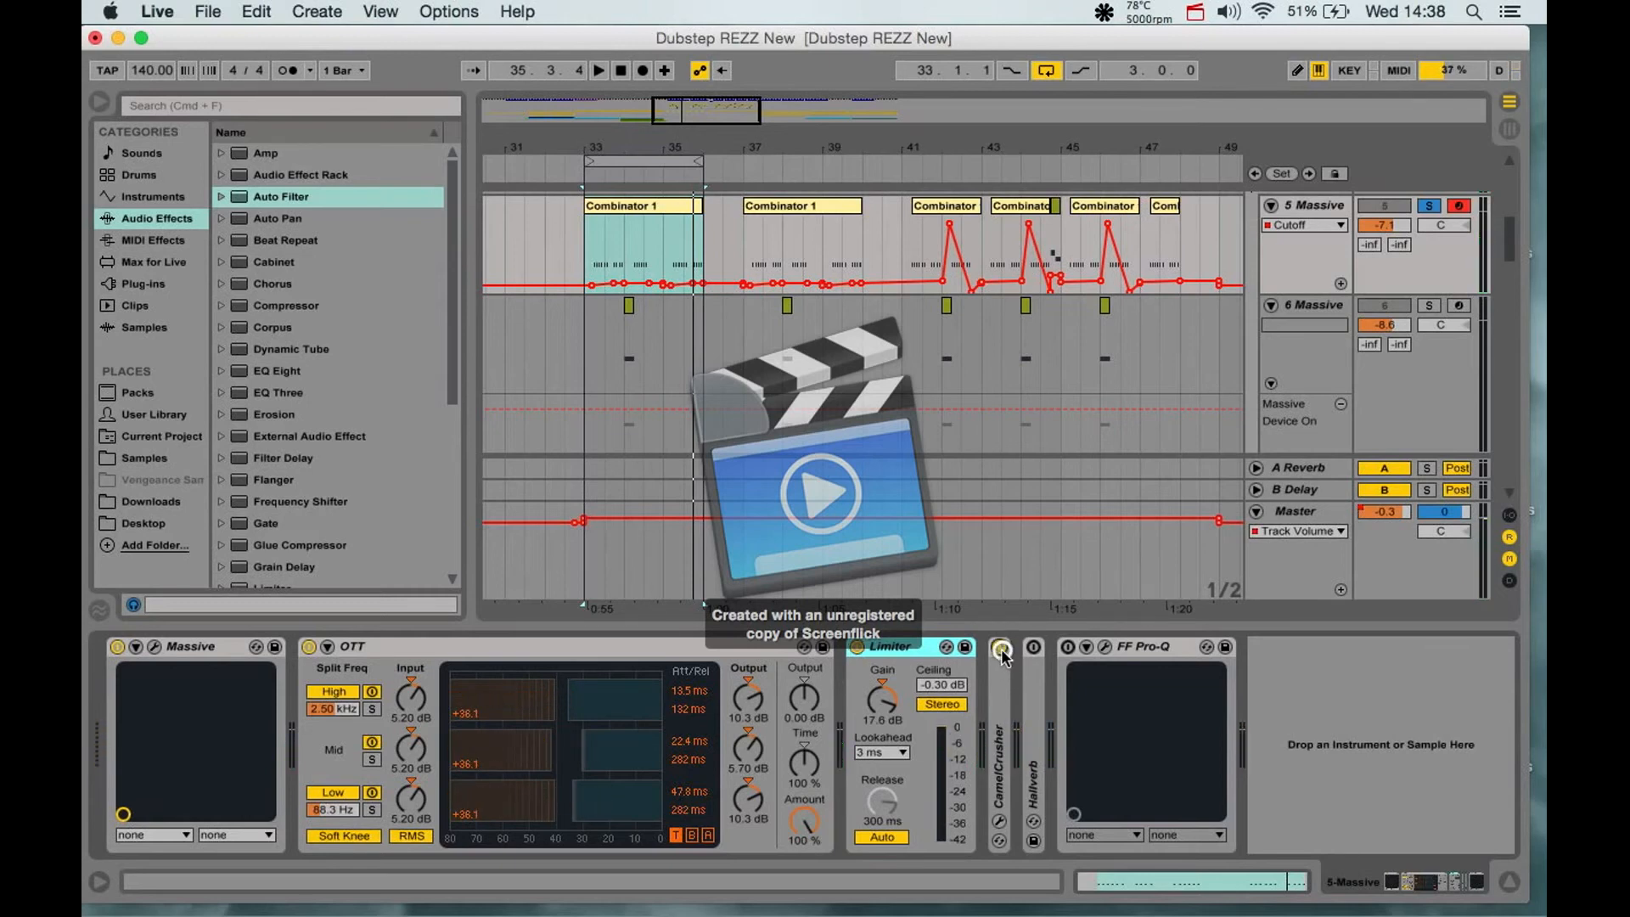
{"action": "left_click", "coordinate": [1002, 712]}
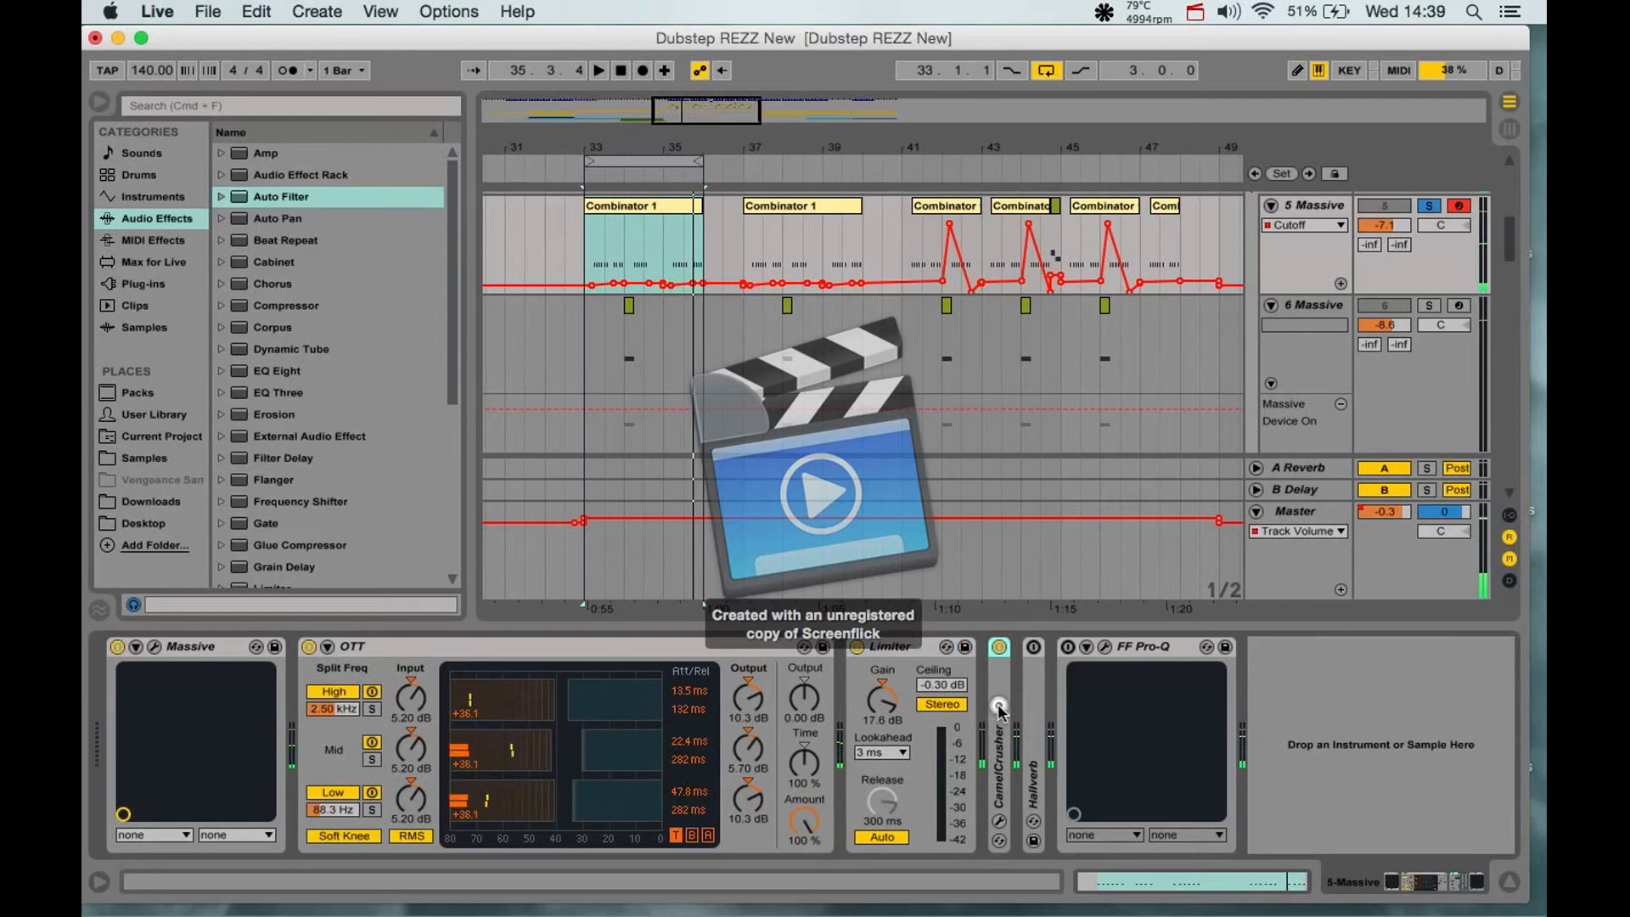
{"action": "double_click", "coordinate": [1002, 712]}
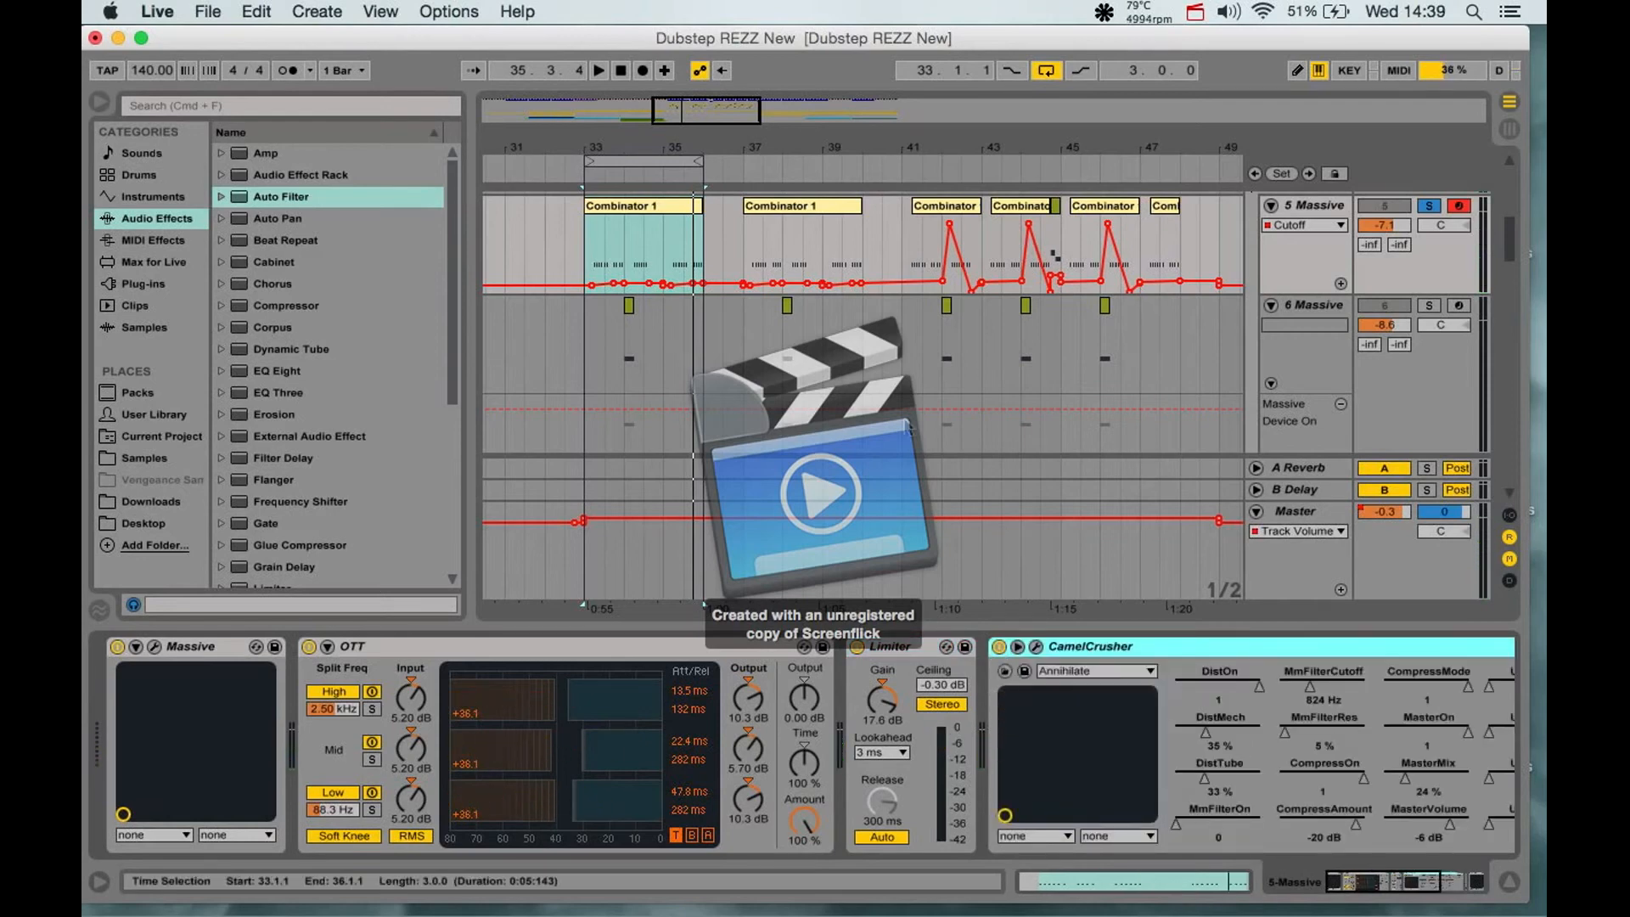
{"action": "key", "text": "a"}
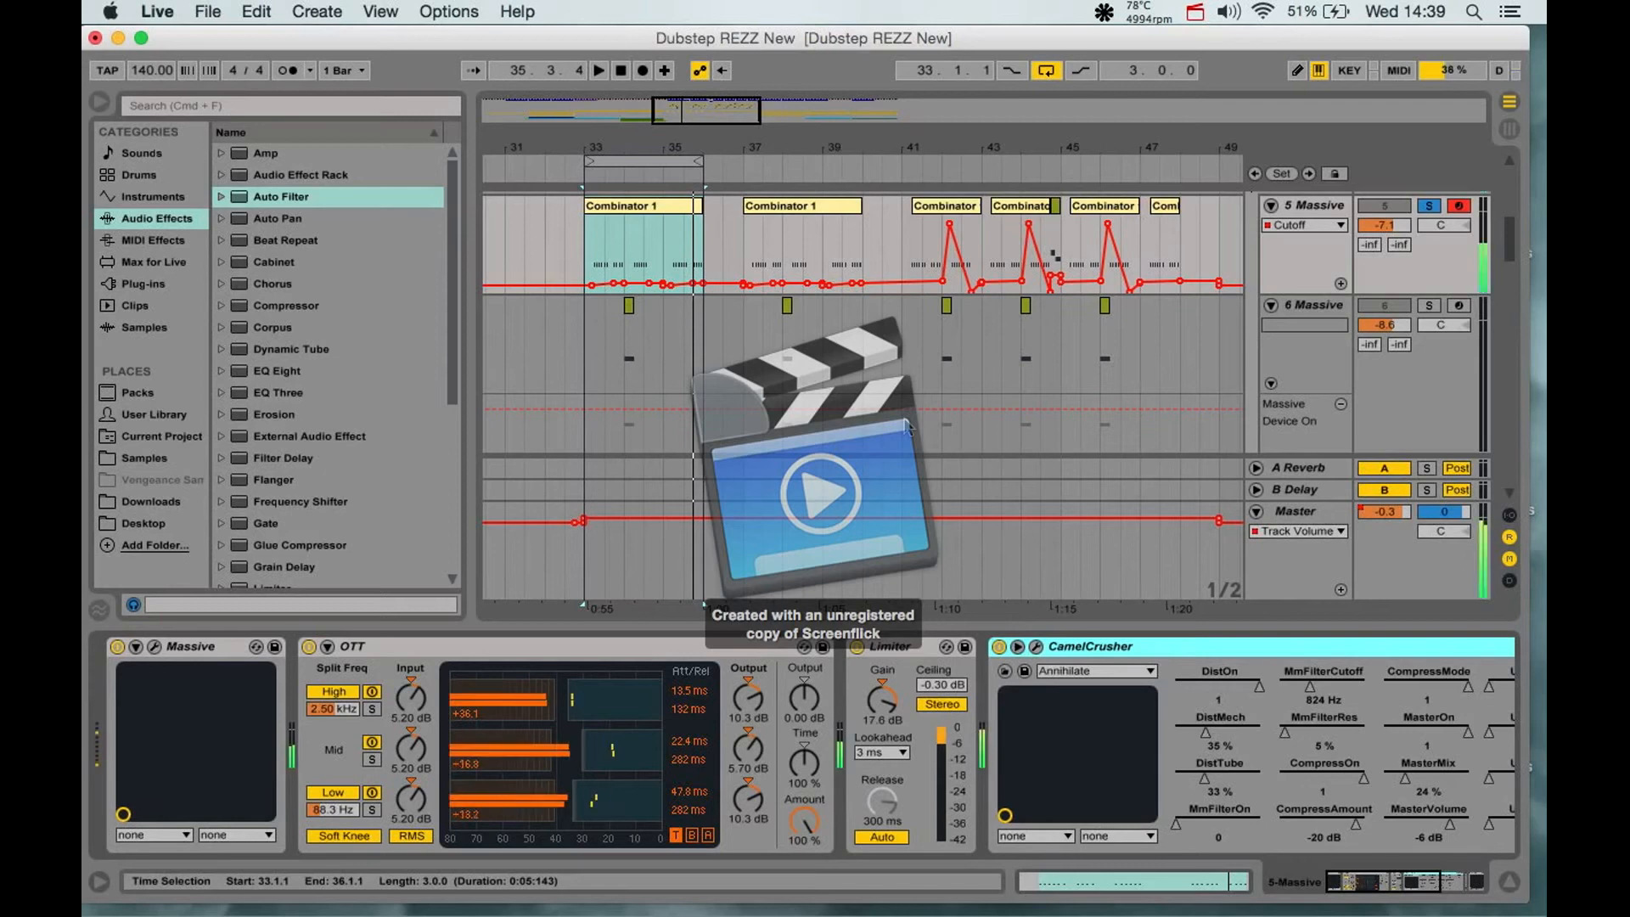
{"action": "scroll", "coordinate": [1000, 731], "scroll_direction": "right", "scroll_amount": 10}
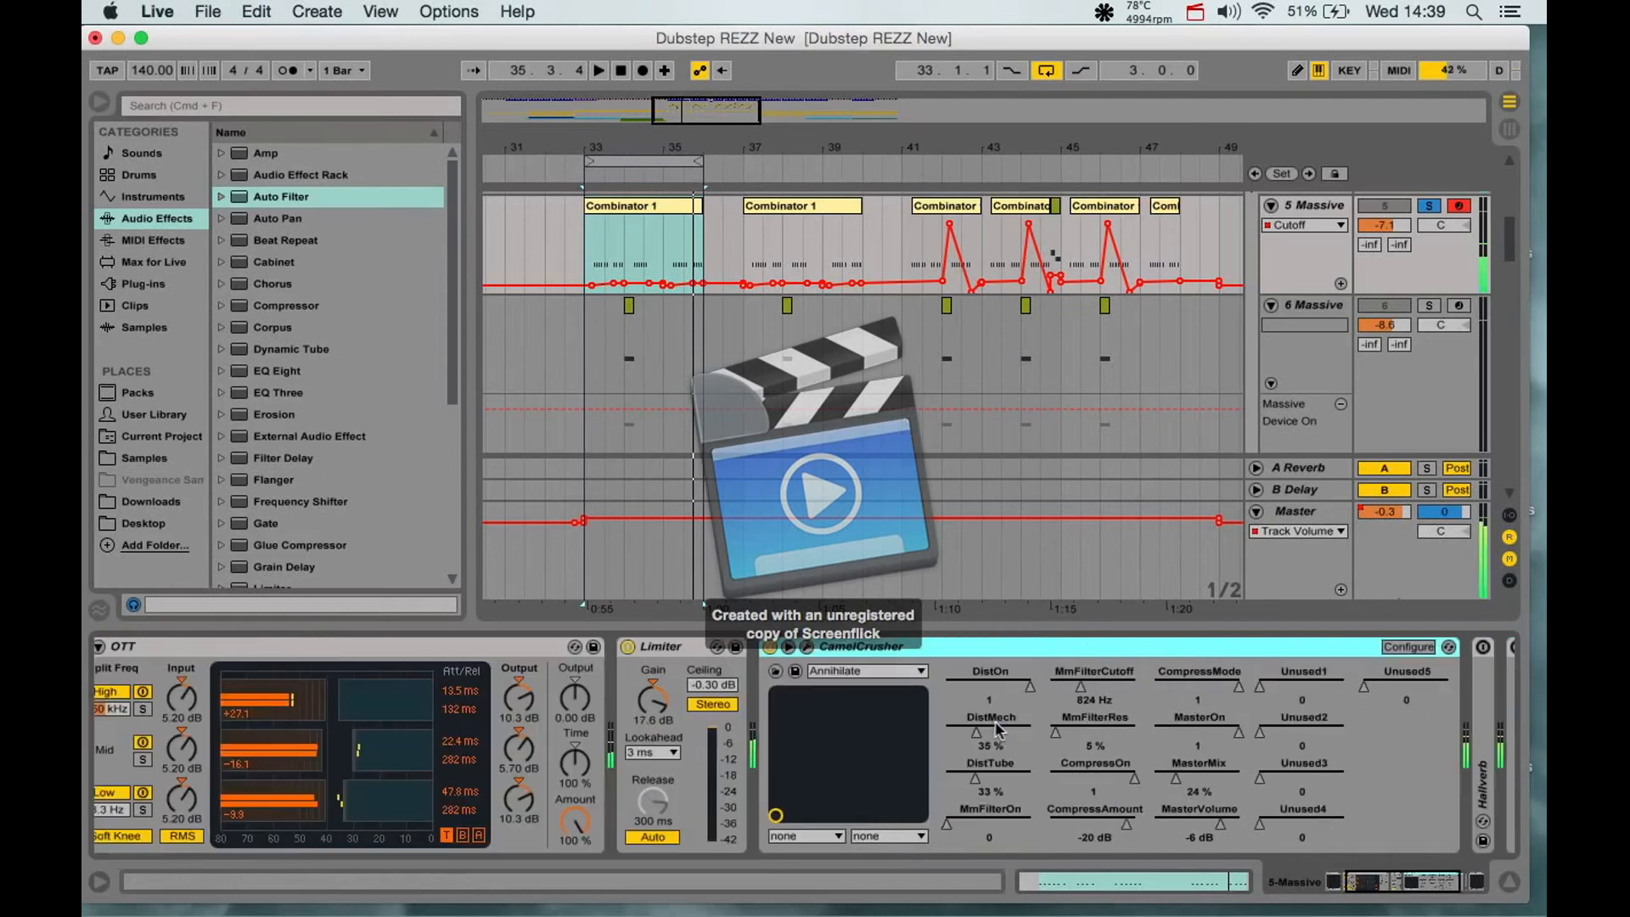
- Unfold and re-enable Hallverb, re-enable FF Pro-Q, and open the Pro-Q equalizer window
{"action": "double_click", "coordinate": [1198, 732]}
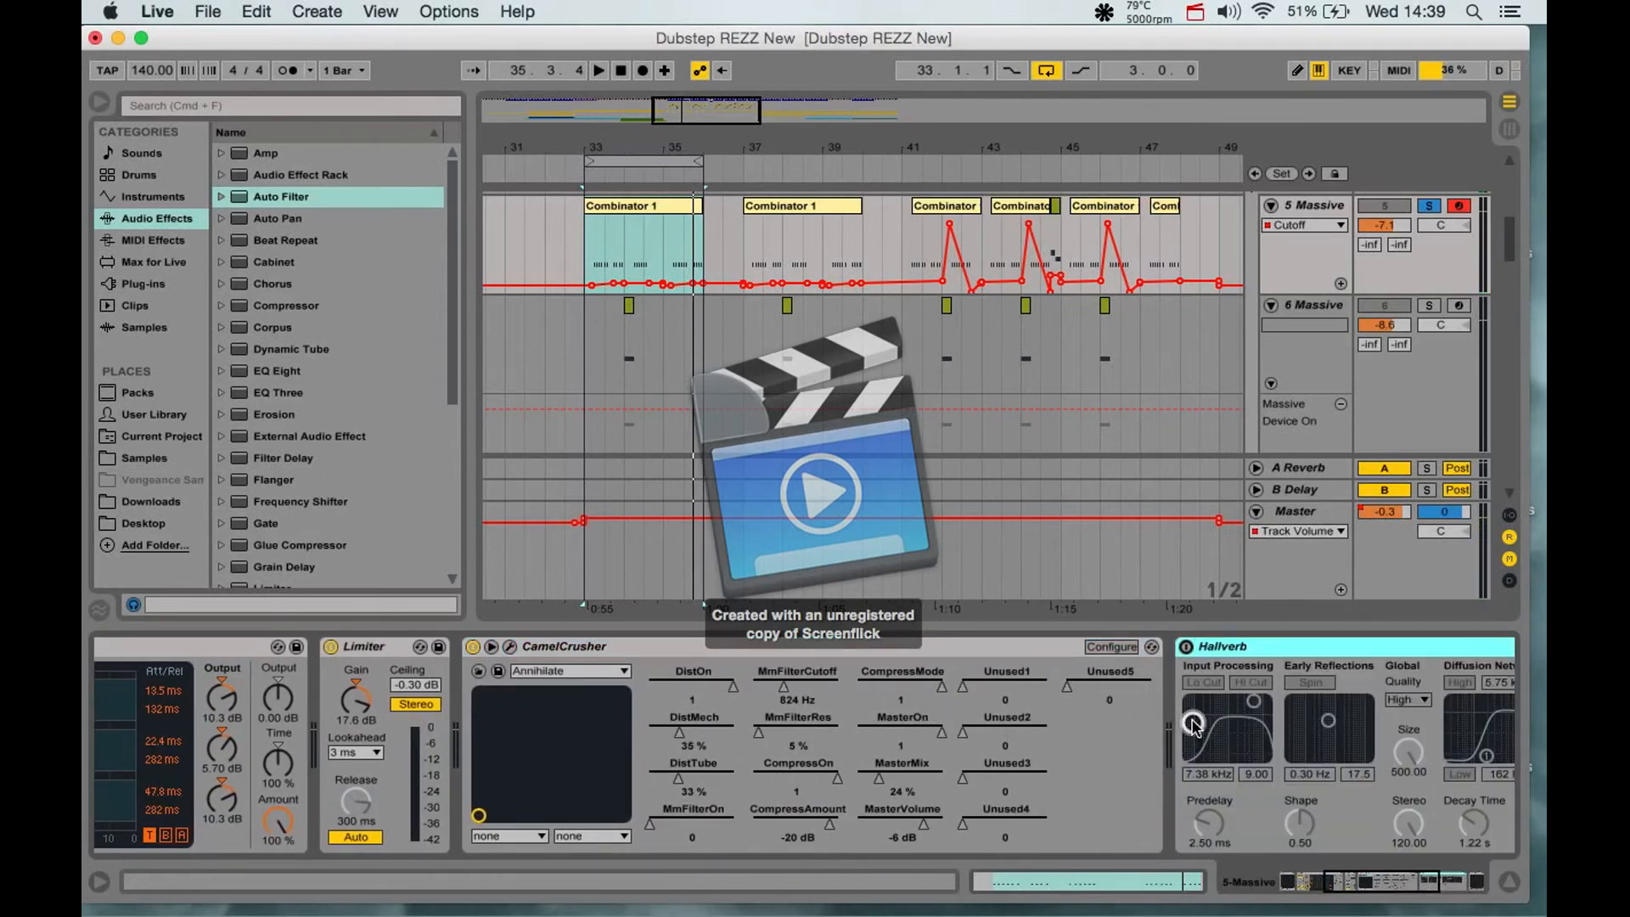
{"action": "scroll", "coordinate": [1055, 709], "scroll_direction": "right", "scroll_amount": 10}
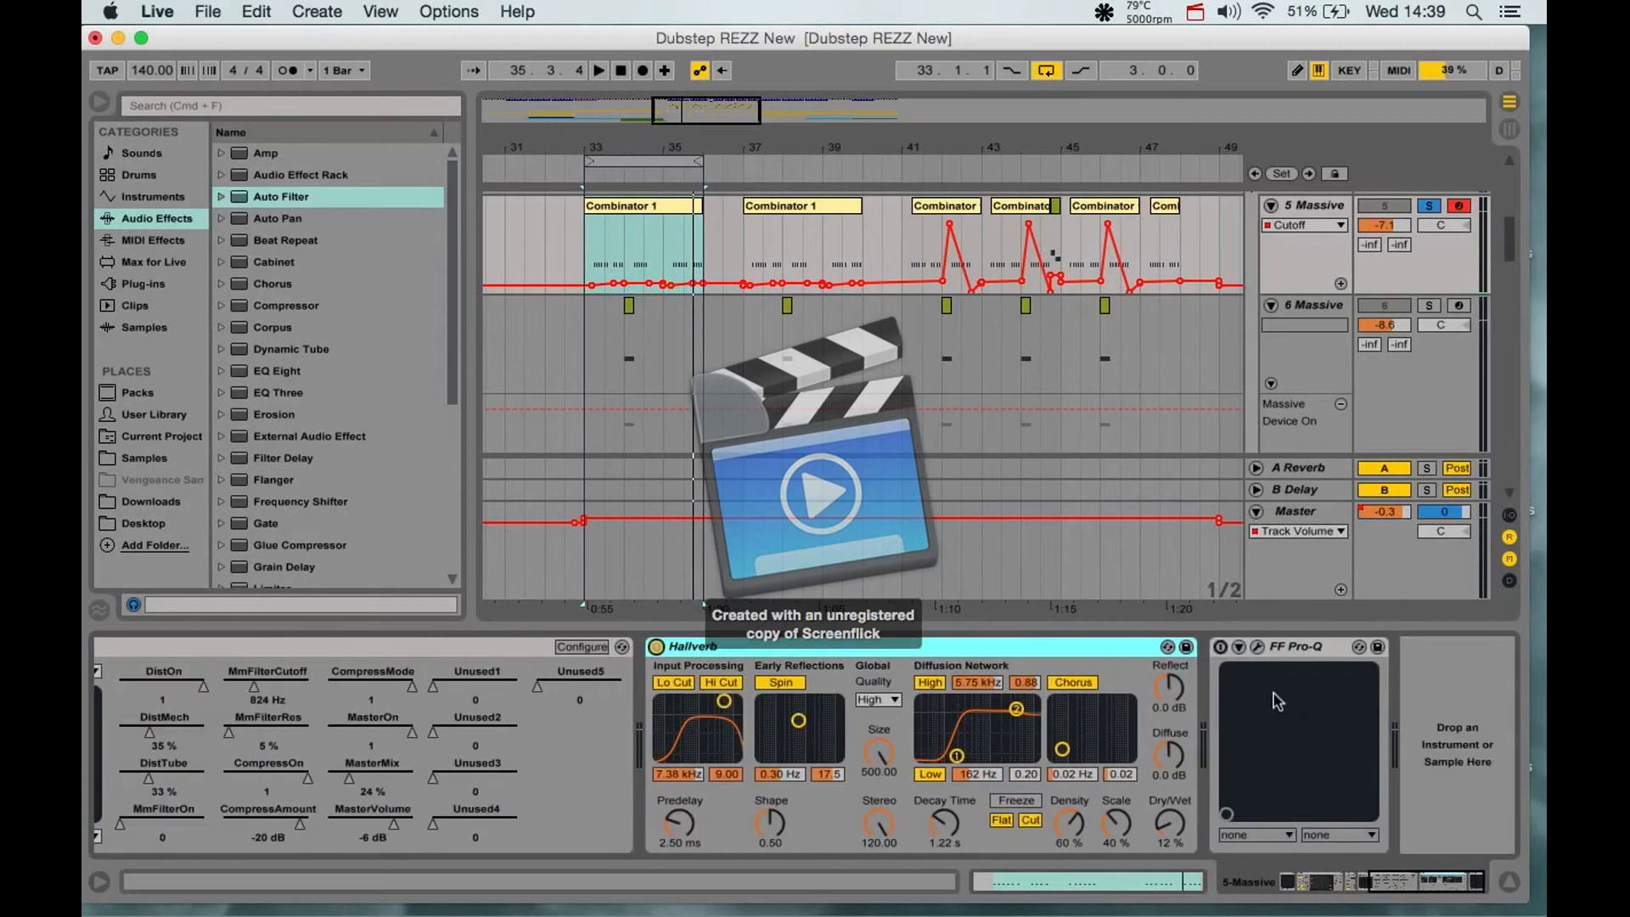
{"action": "left_click", "coordinate": [1220, 647]}
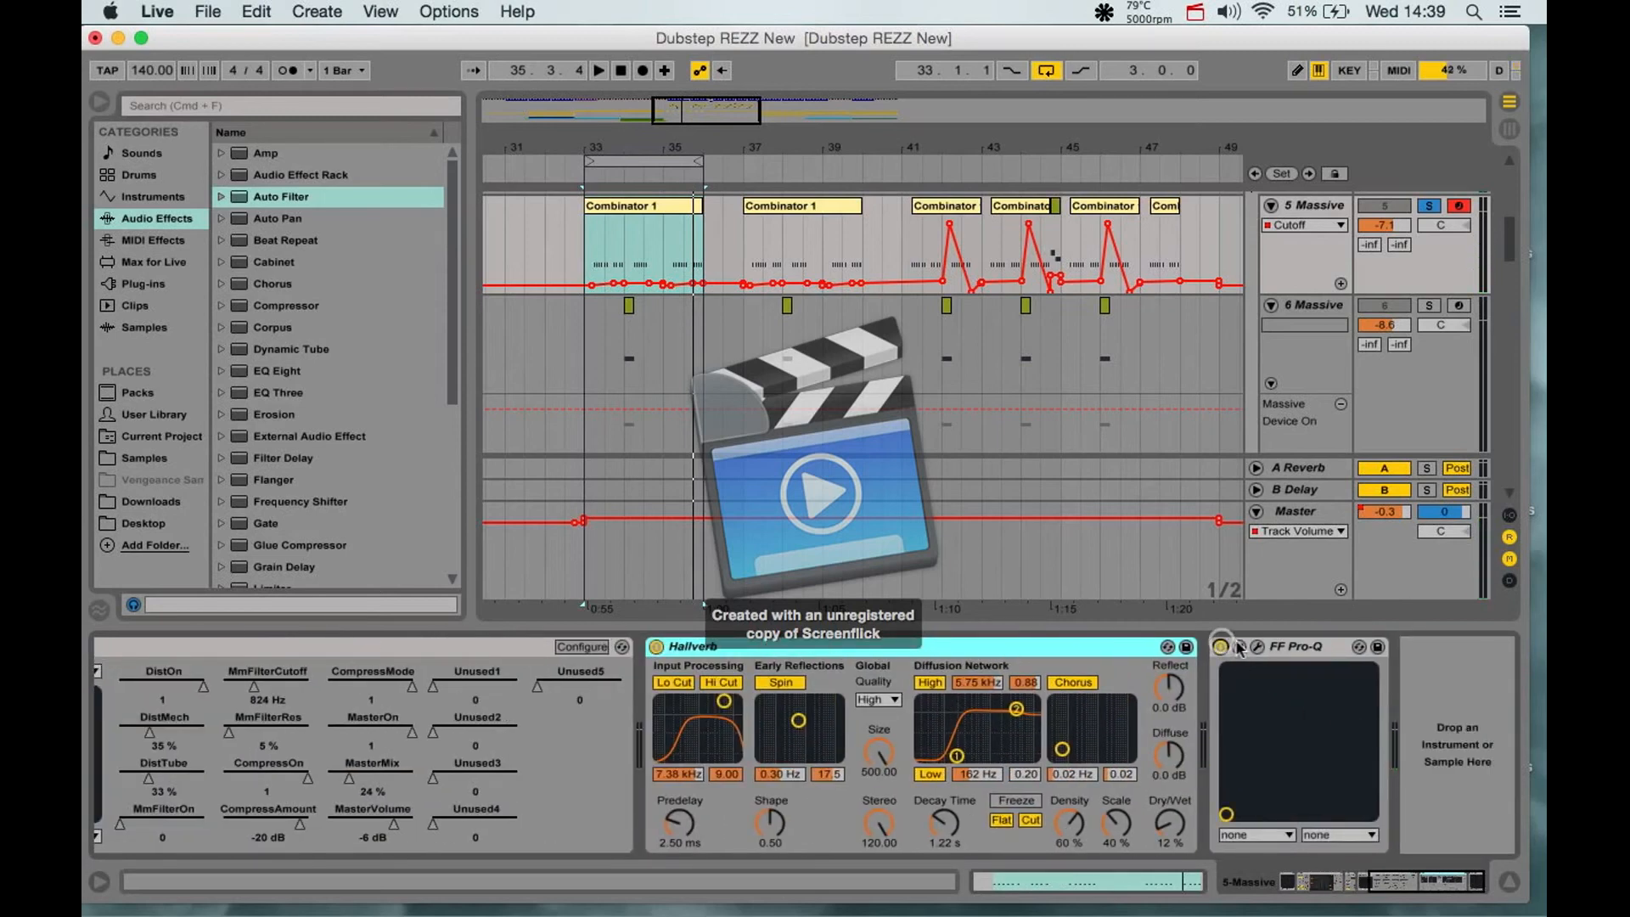
{"action": "left_click", "coordinate": [1257, 648]}
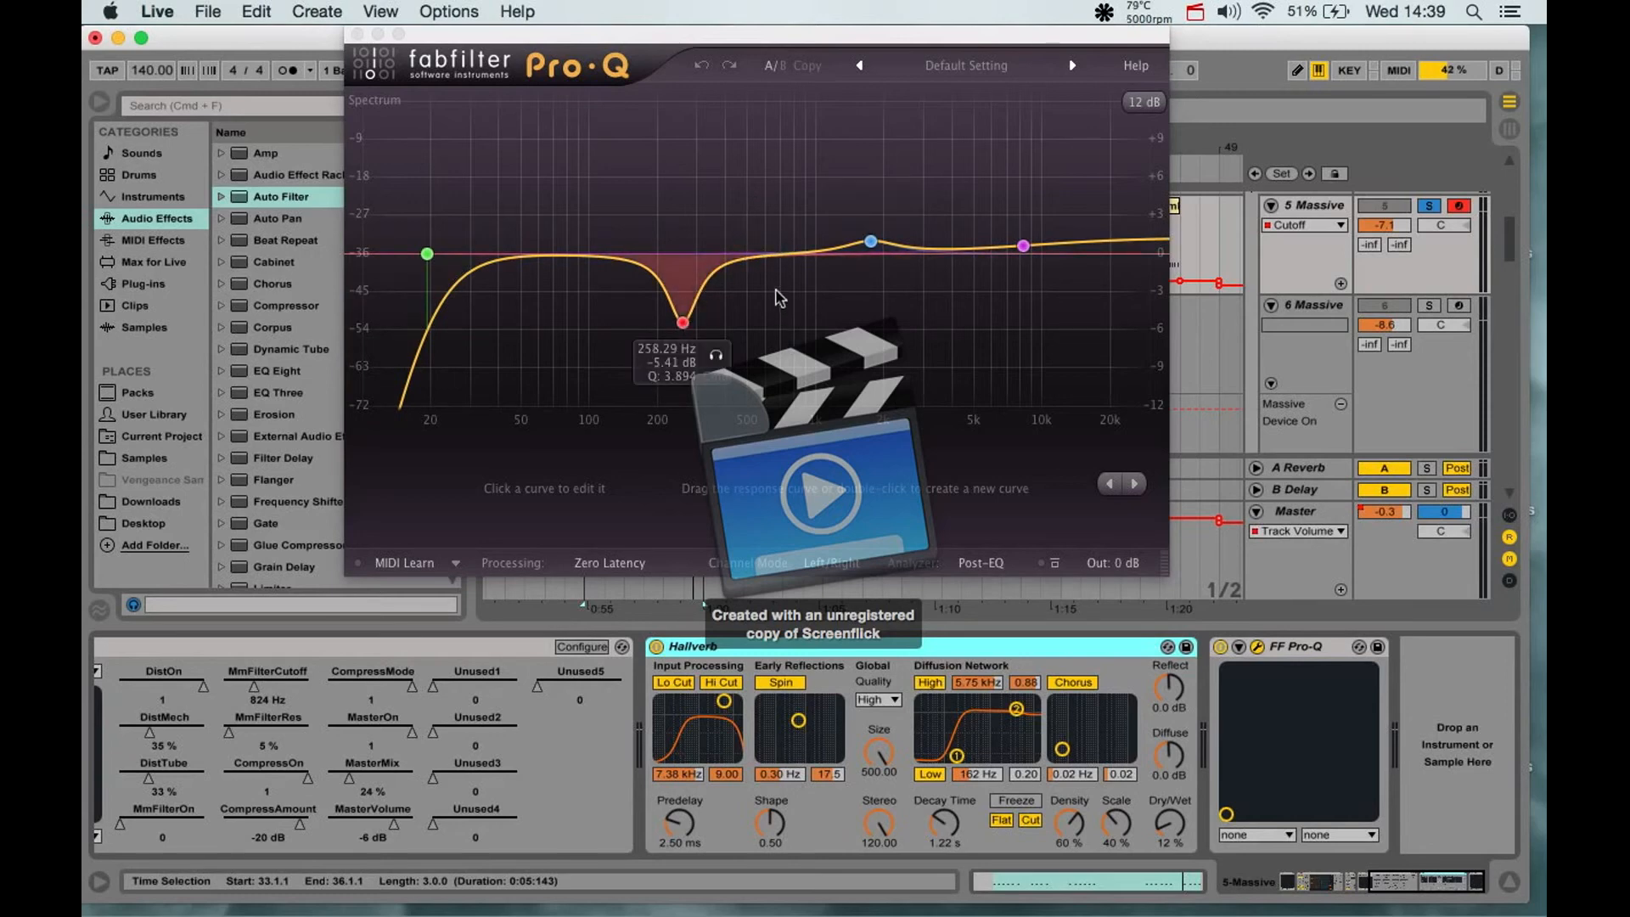
- While playing low notes, set Pro-Q's blue band to about 1787.7 Hz and +0.81 dB, reduce the red band's cut, and close the equalizer
{"action": "key", "text": "f"}
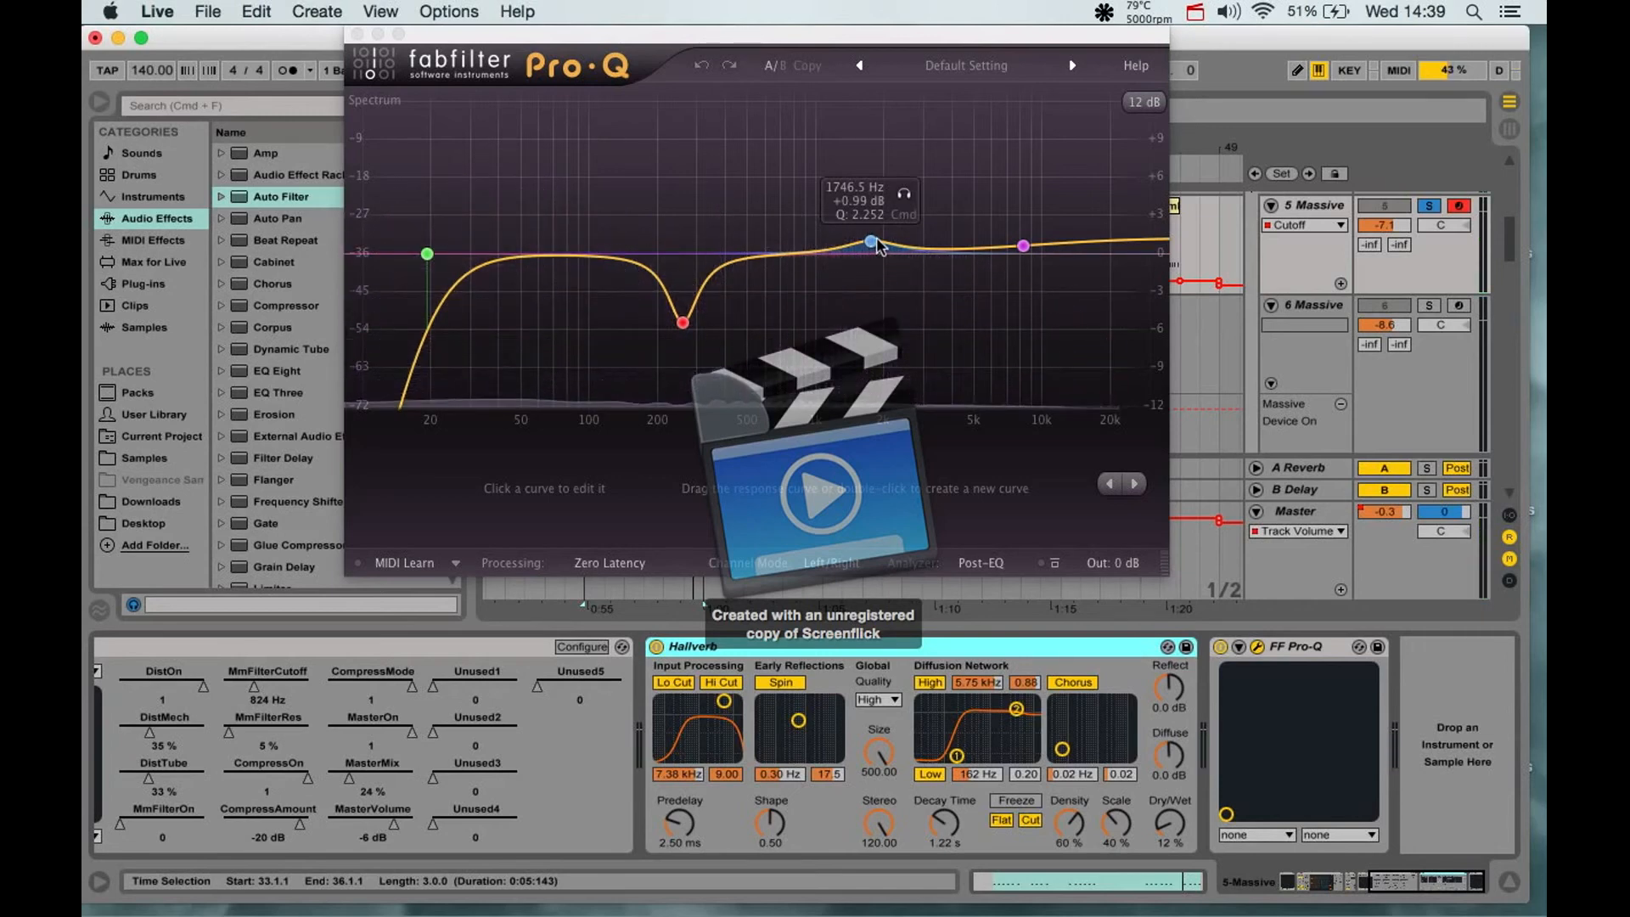
{"action": "key", "text": "f"}
{"action": "mouse_move", "coordinate": [870, 243]}
{"action": "left_mouse_down"}
{"action": "mouse_move", "coordinate": [871, 280]}
{"action": "mouse_move", "coordinate": [872, 246]}
{"action": "left_mouse_up"}
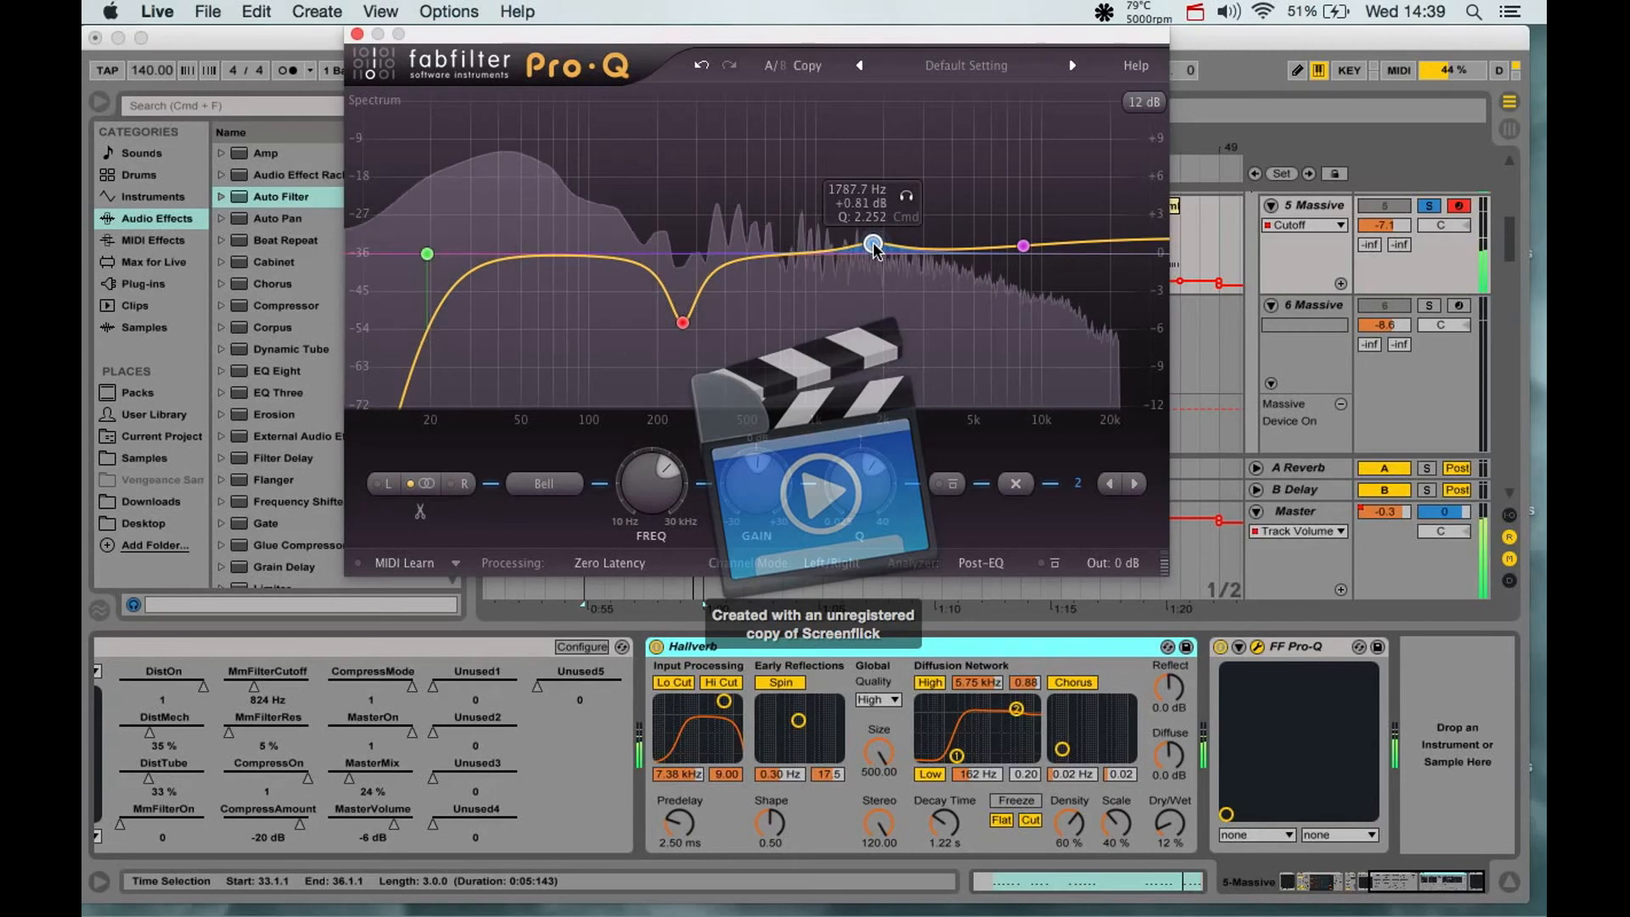
{"action": "mouse_move", "coordinate": [685, 324]}
{"action": "mouse_move", "coordinate": [685, 323]}
{"action": "left_mouse_down"}
{"action": "mouse_move", "coordinate": [677, 228]}
{"action": "mouse_move", "coordinate": [677, 323]}
{"action": "mouse_move", "coordinate": [689, 231]}
{"action": "mouse_move", "coordinate": [679, 302]}
{"action": "left_mouse_up"}
{"action": "key", "text": "space"}
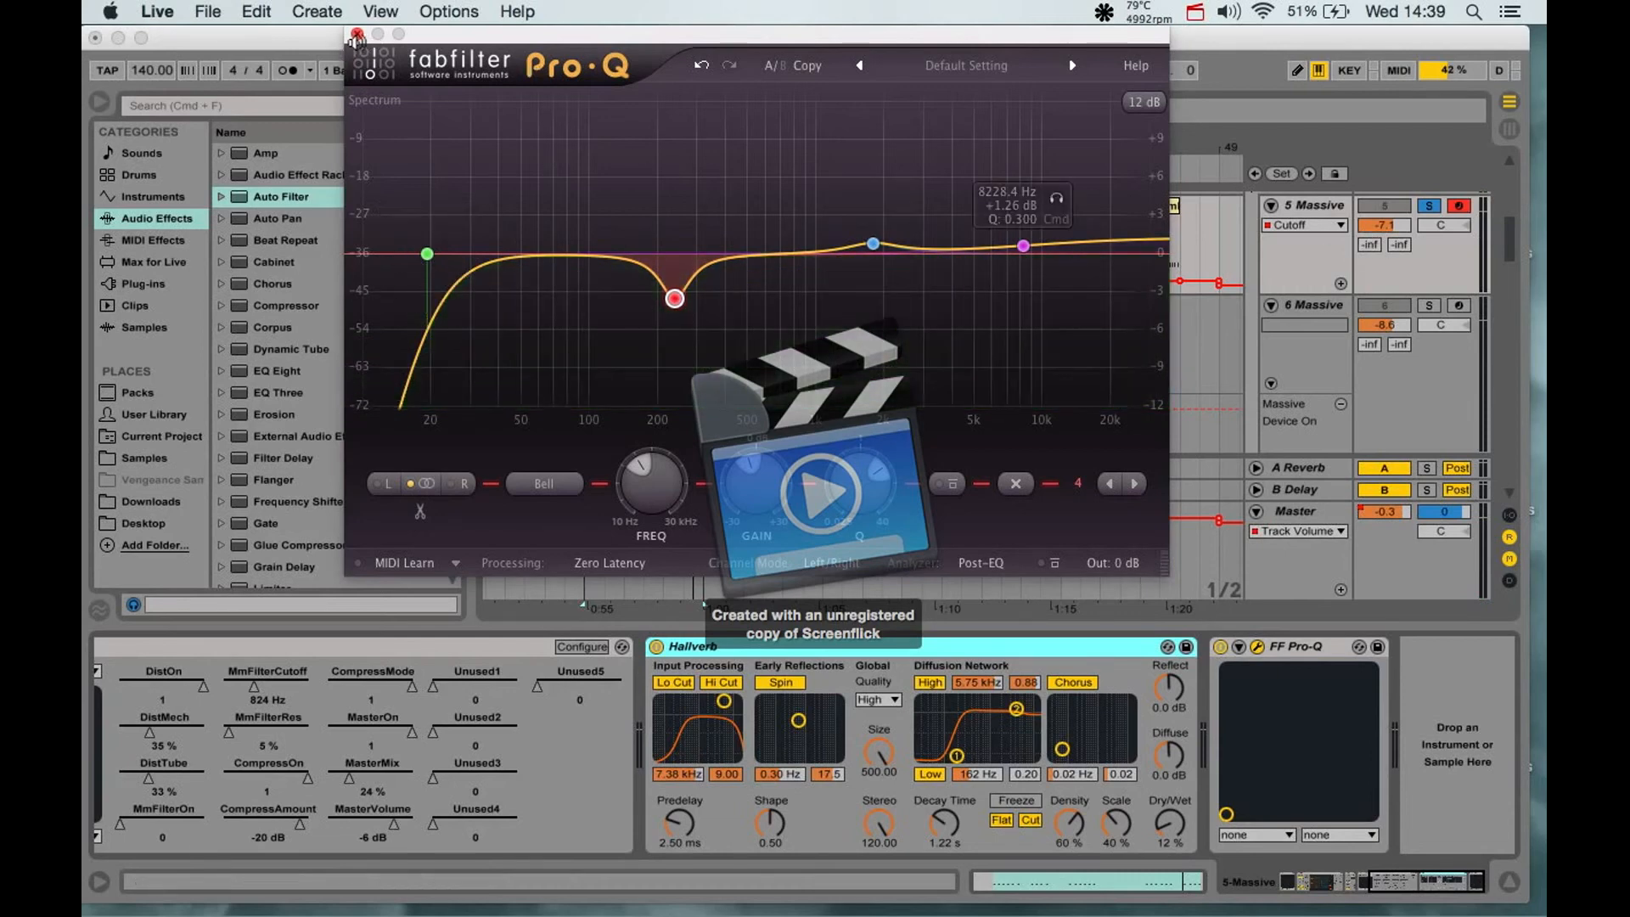
{"action": "left_click", "coordinate": [358, 35]}
- Unsolo the 5 Massive track, turn the loop off, and play the full mix from about bar 31 through the first Combinator 1 clip
{"action": "left_click", "coordinate": [1429, 206]}
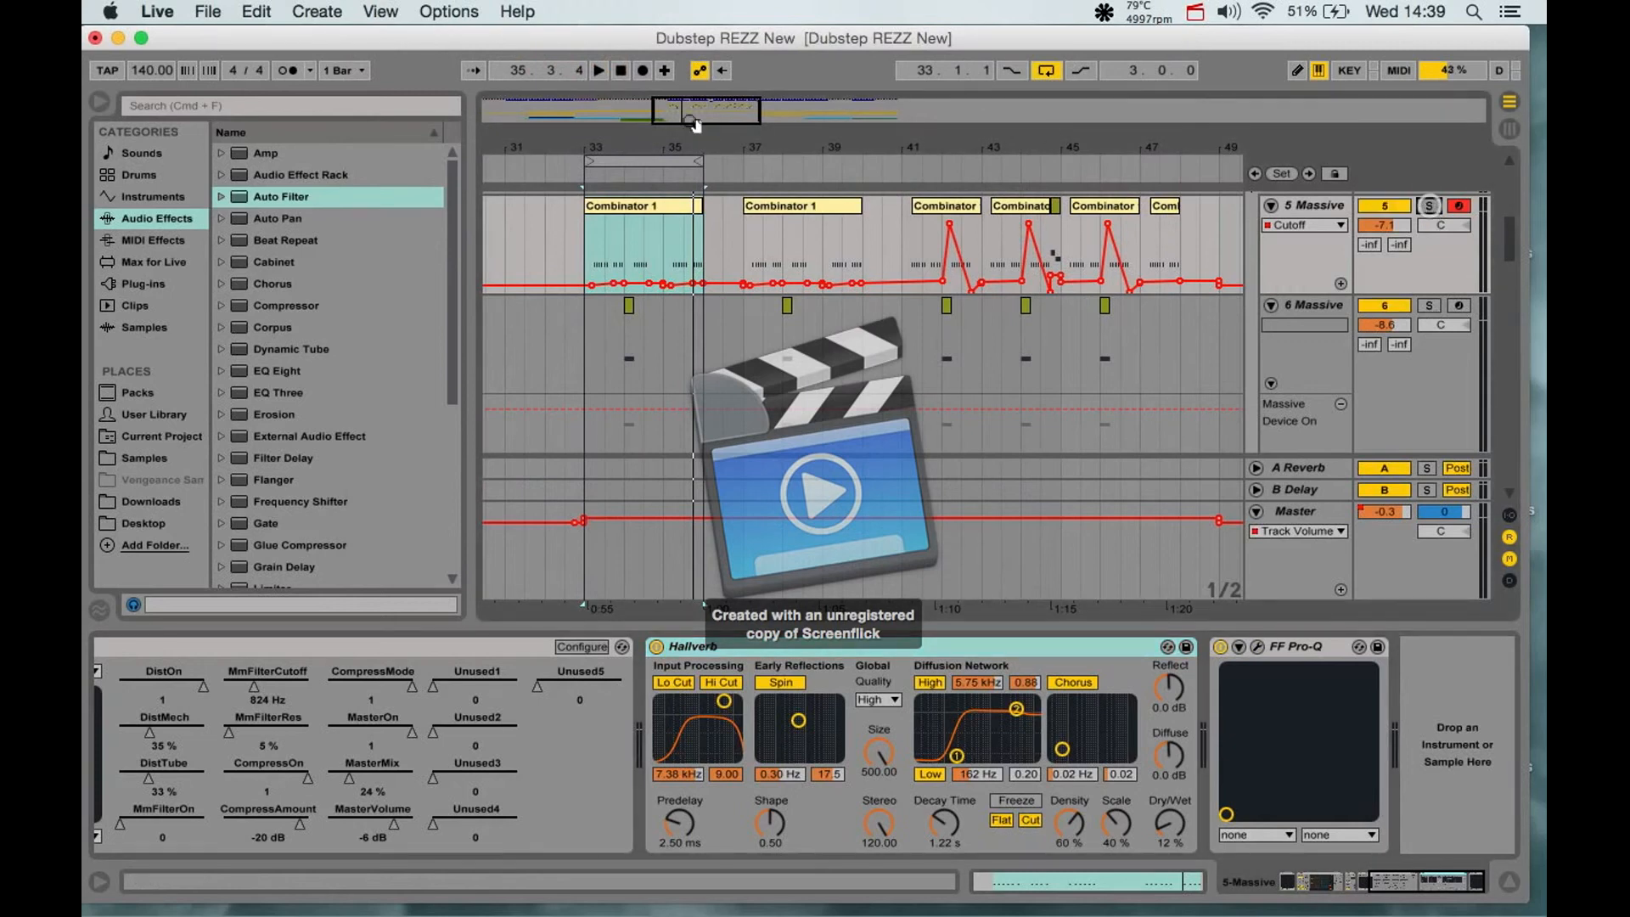
{"action": "left_click", "coordinate": [1047, 70]}
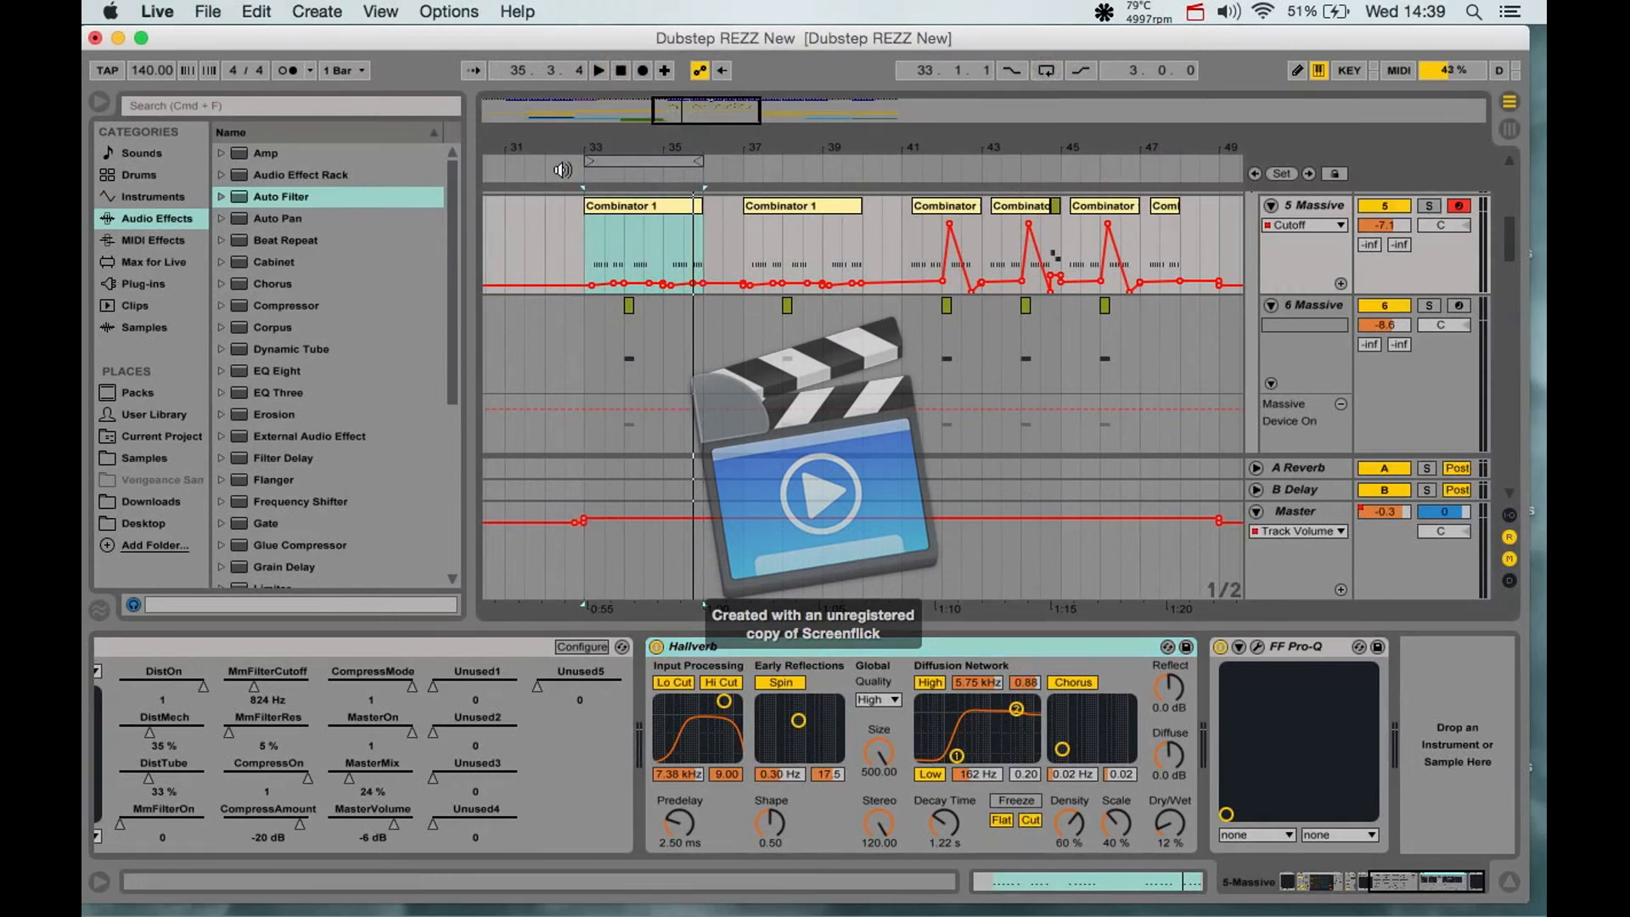
{"action": "left_click", "coordinate": [502, 168]}
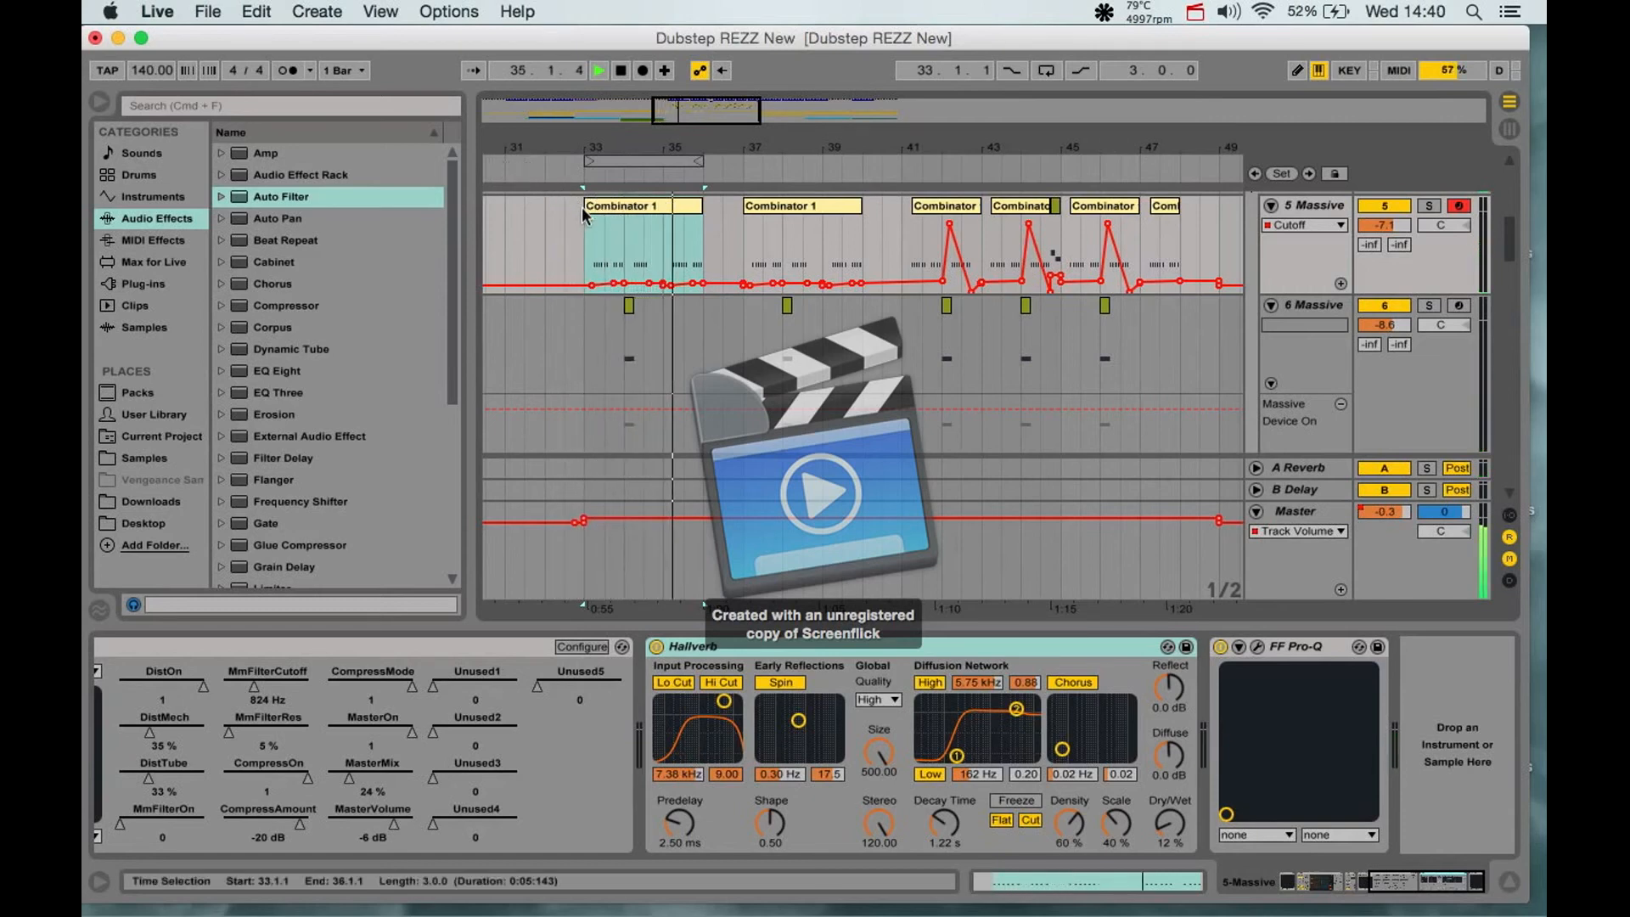
{"action": "key", "text": "space"}
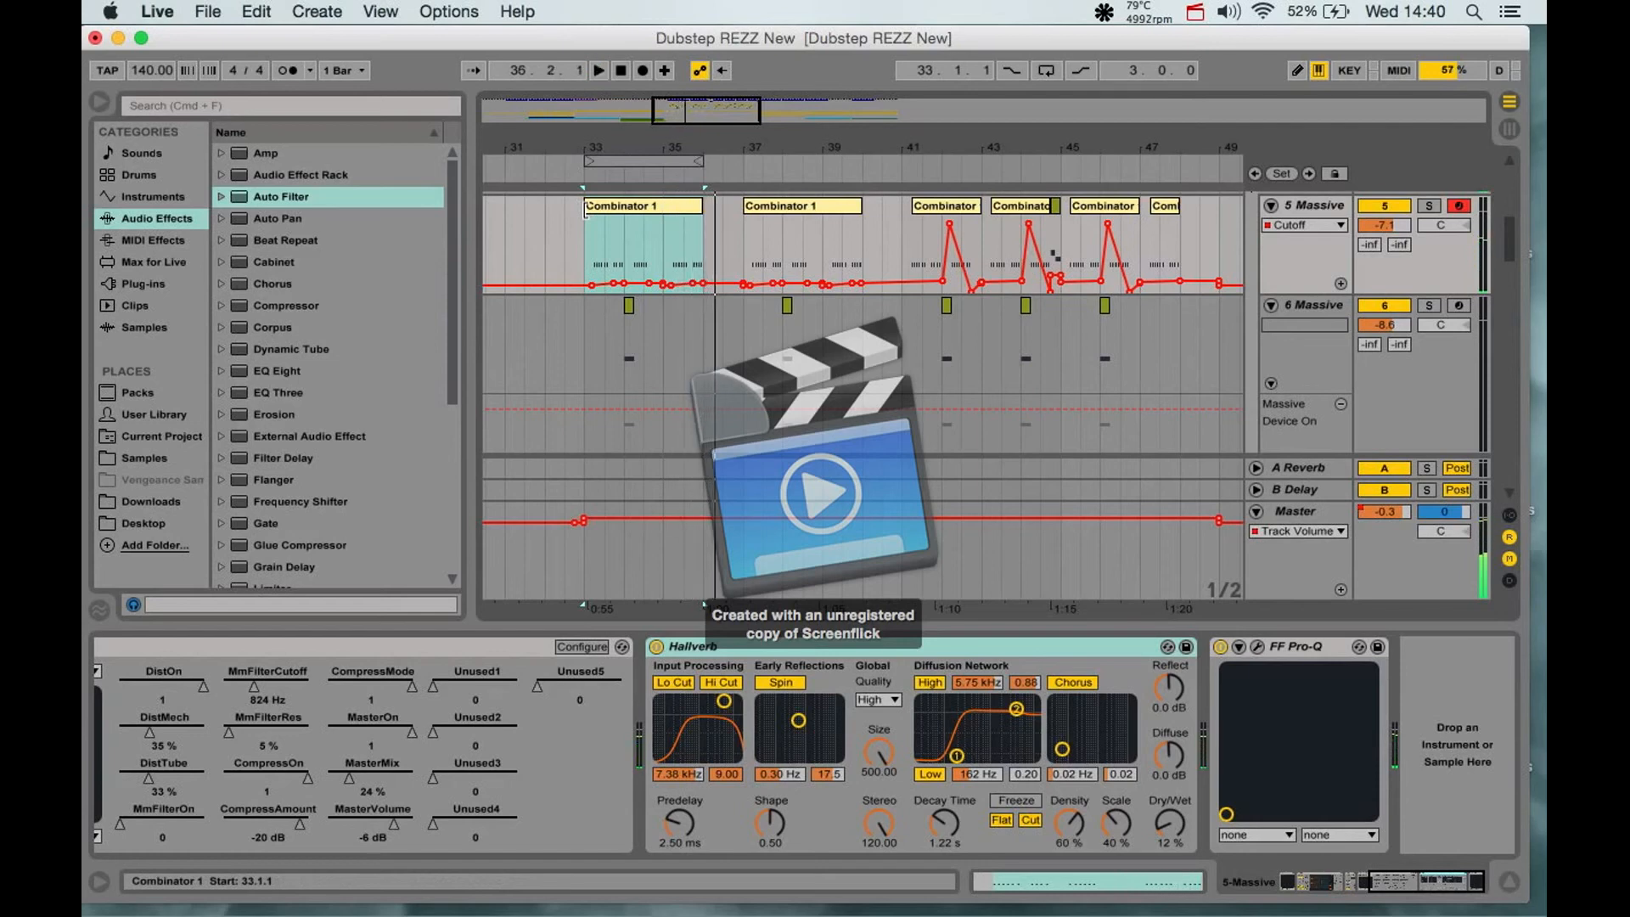
- Loop the Combinator 1 clip starting at 41.2.1 and fit the arrangement view to it
{"action": "left_click", "coordinate": [962, 211]}
{"action": "key", "text": "super+l"}
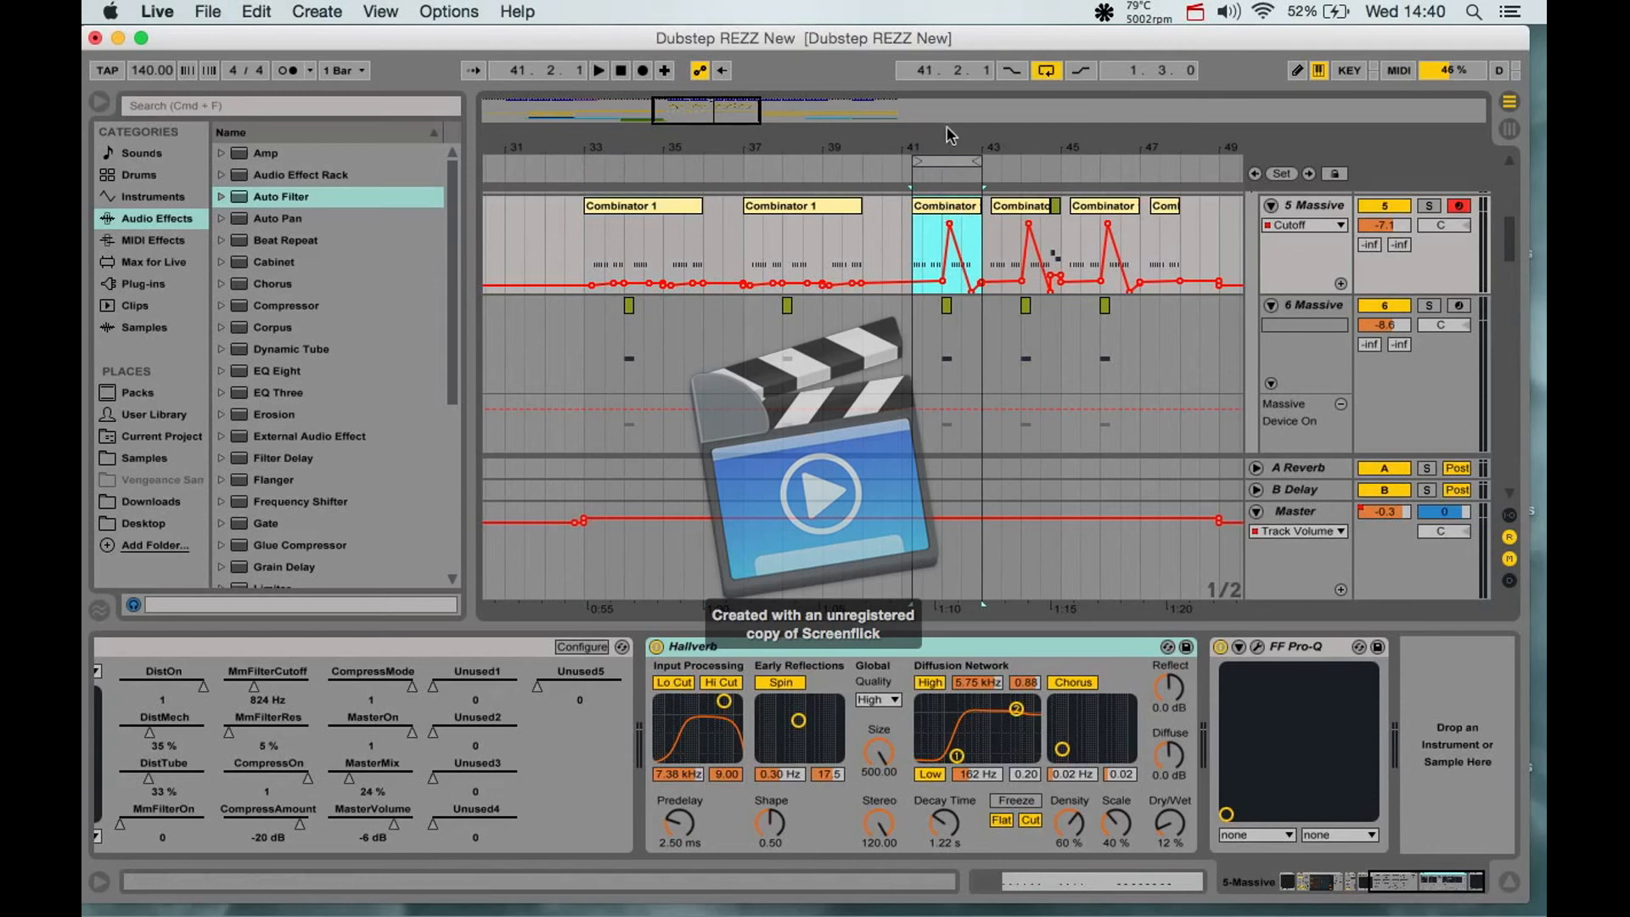
{"action": "key", "text": "z"}
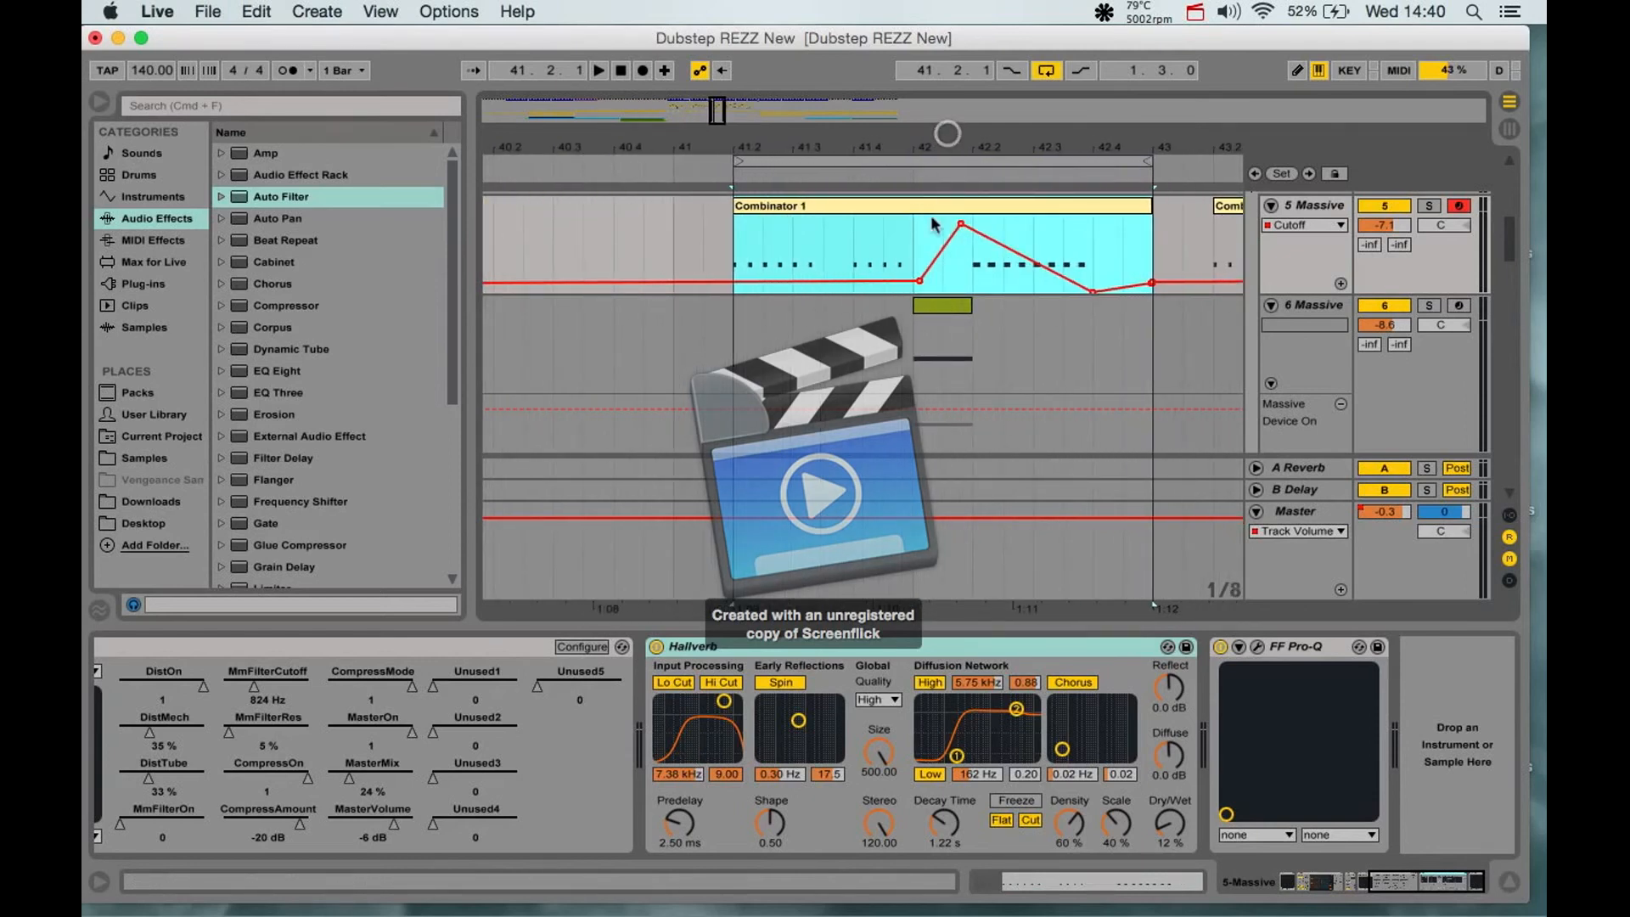
- Open the looped Combinator 1 clip's MIDI notes, play part of it, and examine the lengths and spacing of its F0 notes
{"action": "left_click", "coordinate": [735, 242]}
{"action": "left_click", "coordinate": [806, 213]}
{"action": "double_click", "coordinate": [807, 217]}
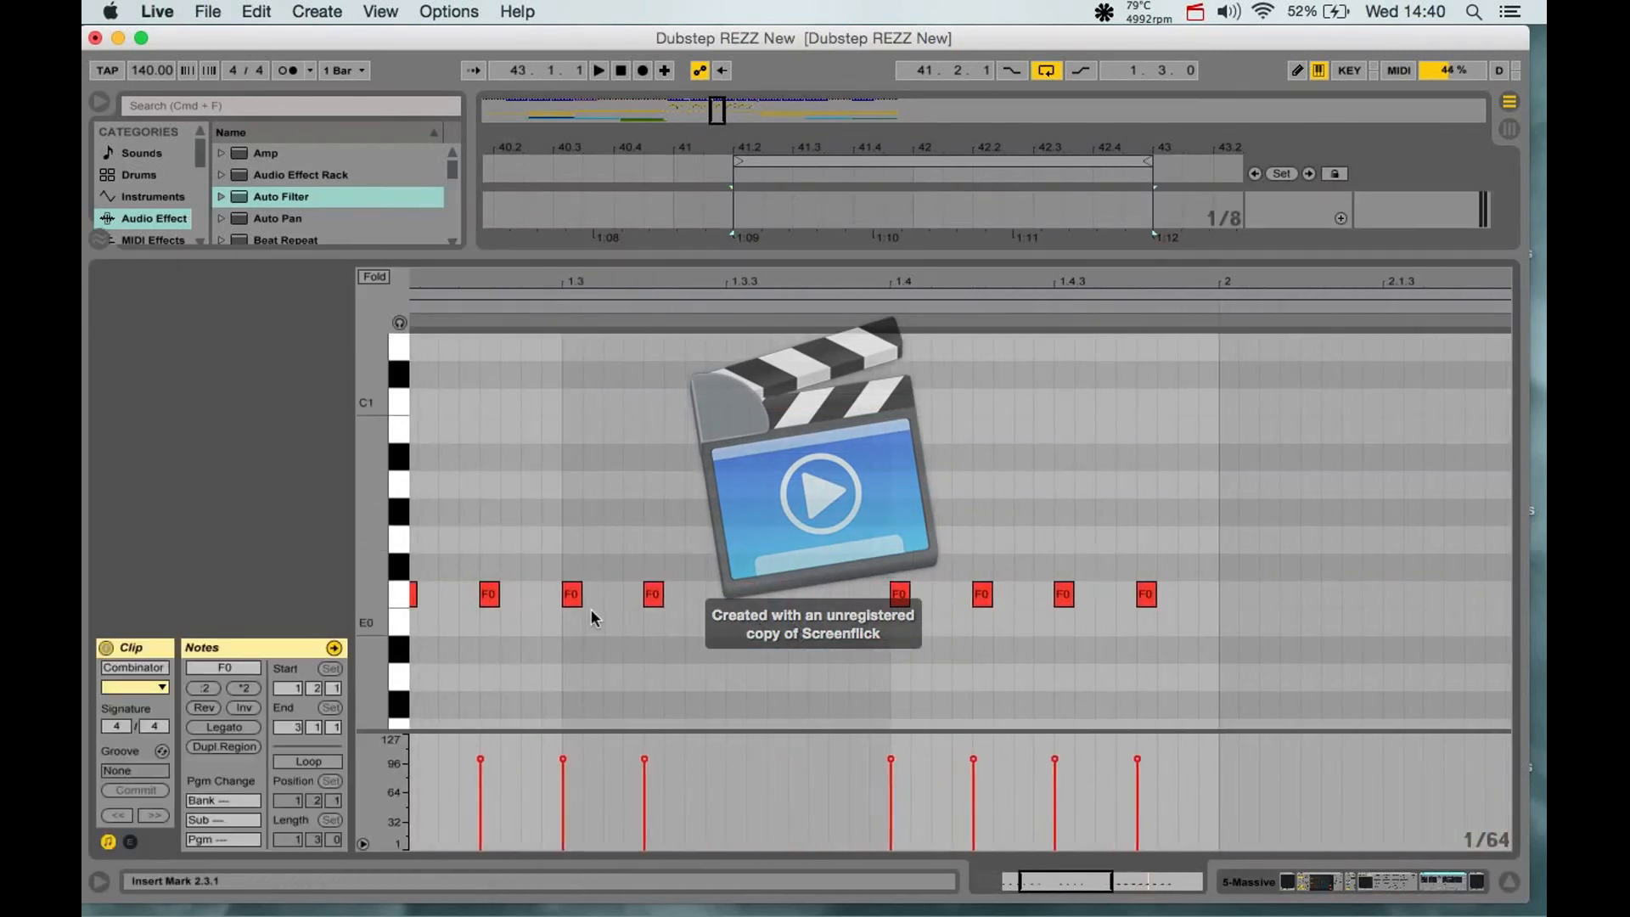
{"action": "key", "text": "space"}
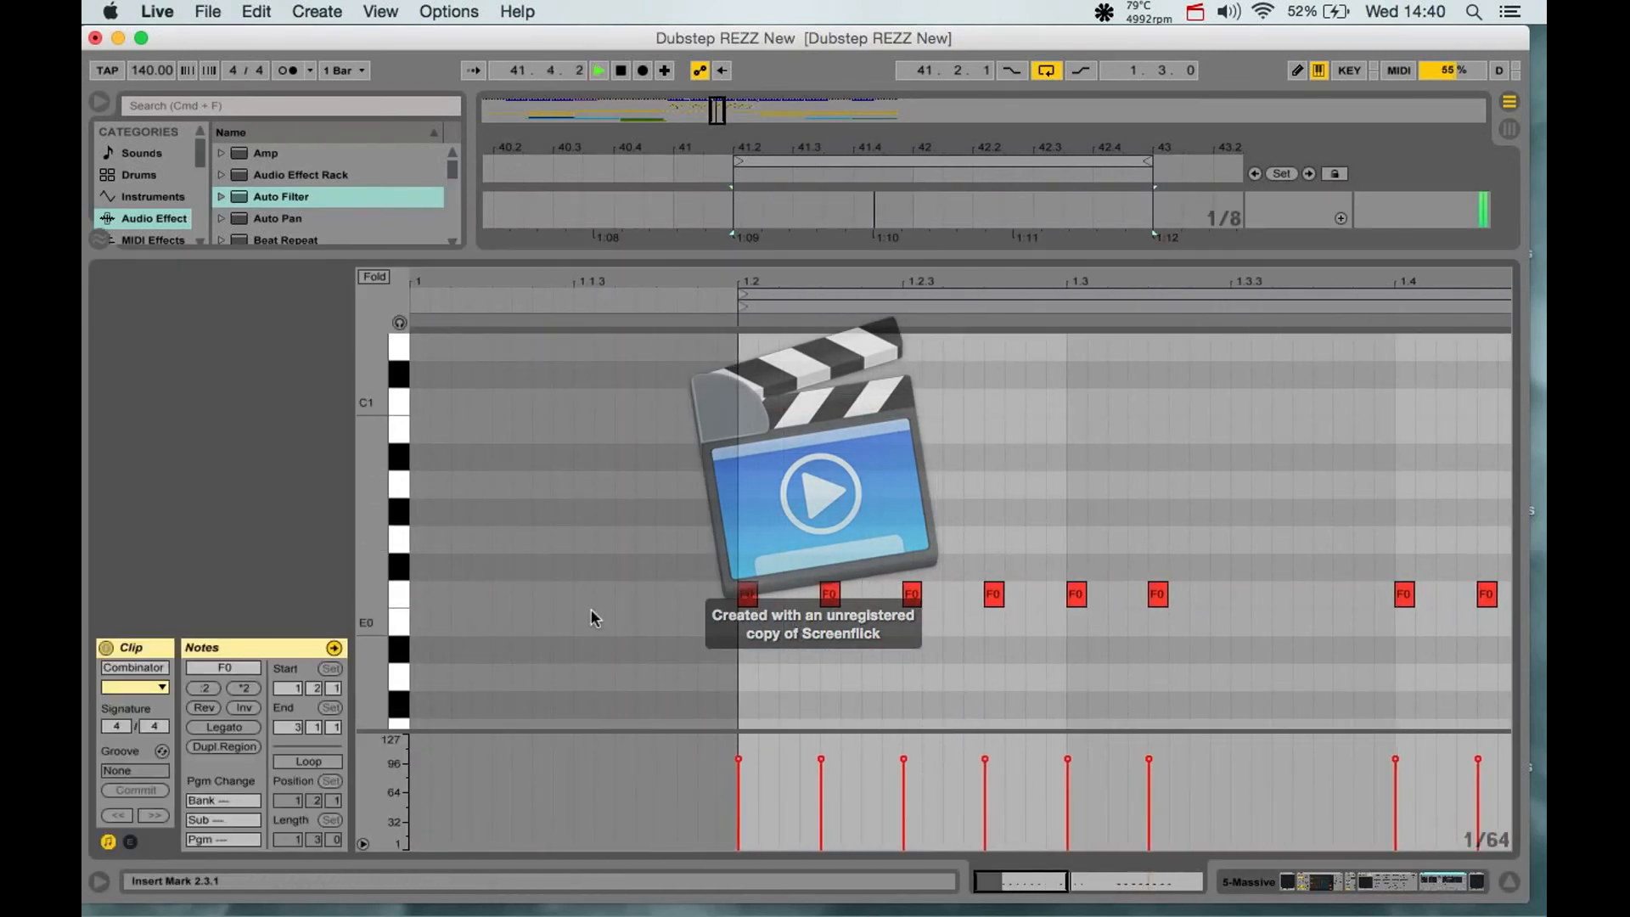
{"action": "scroll", "coordinate": [932, 524], "scroll_direction": "right", "scroll_amount": 4}
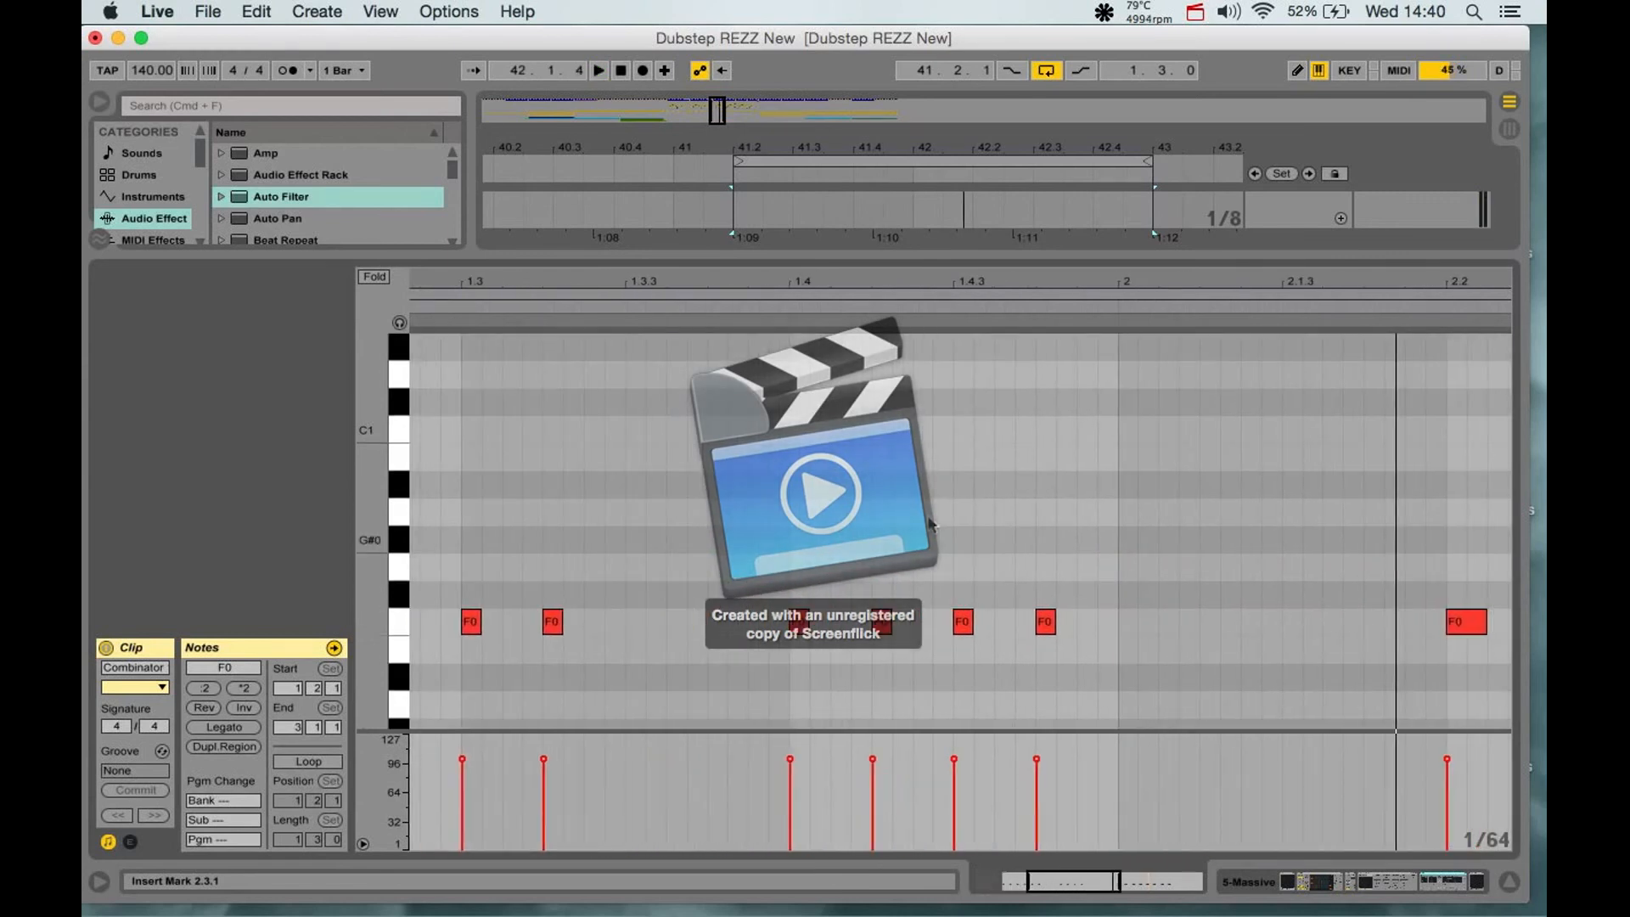
{"action": "scroll", "coordinate": [932, 525], "scroll_direction": "down", "scroll_amount": 3}
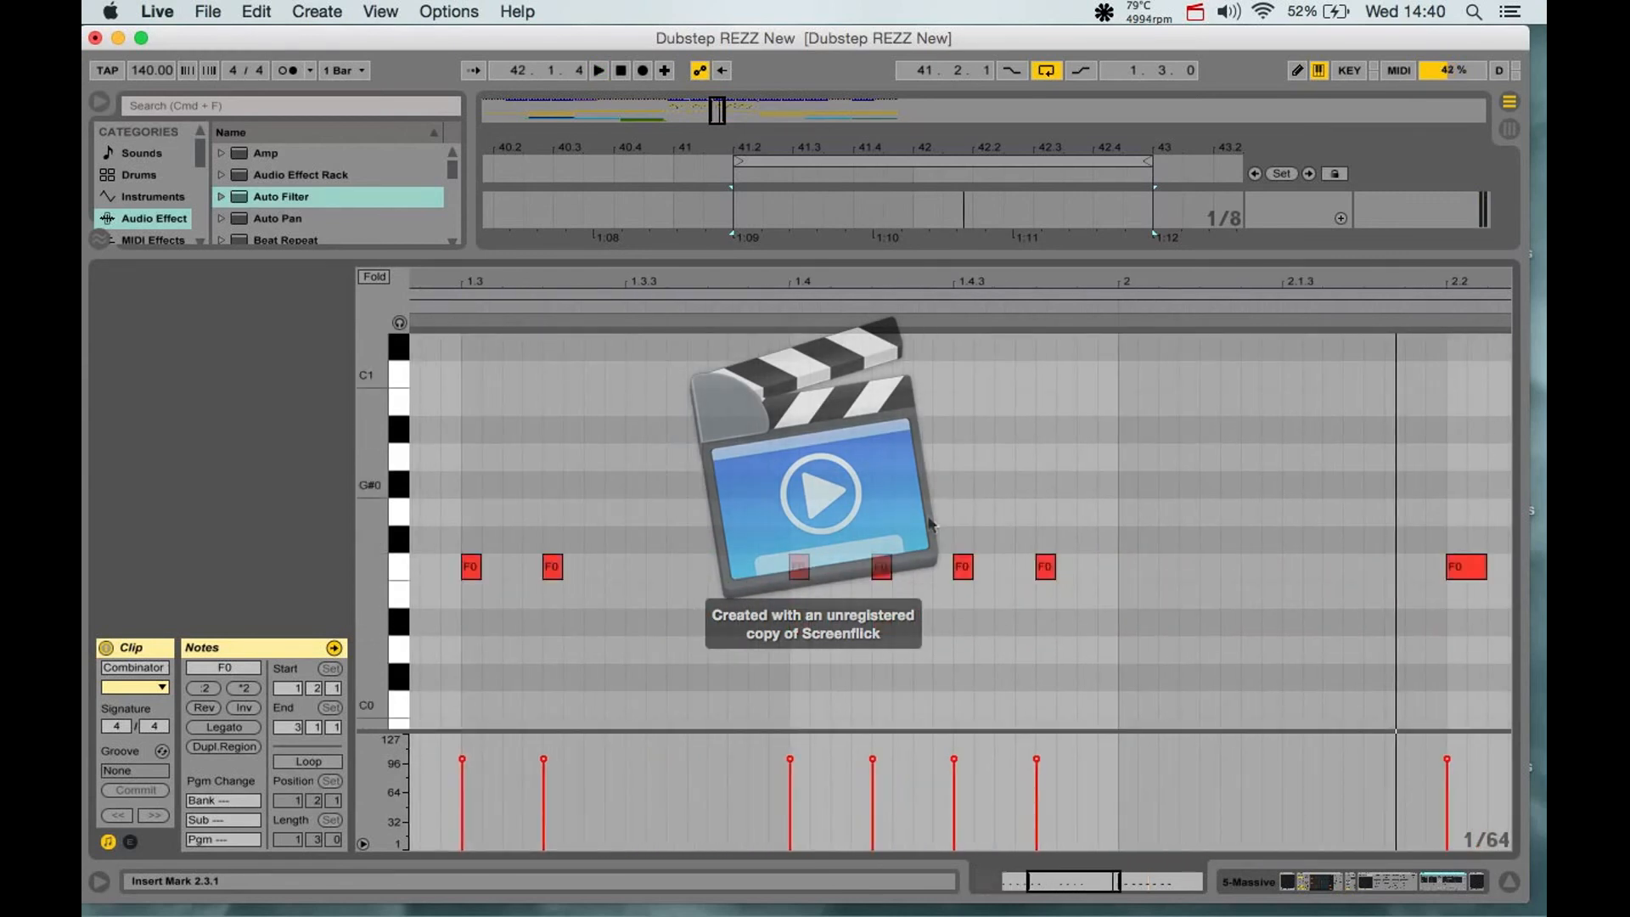
{"action": "scroll", "coordinate": [931, 525], "scroll_direction": "right", "scroll_amount": 3}
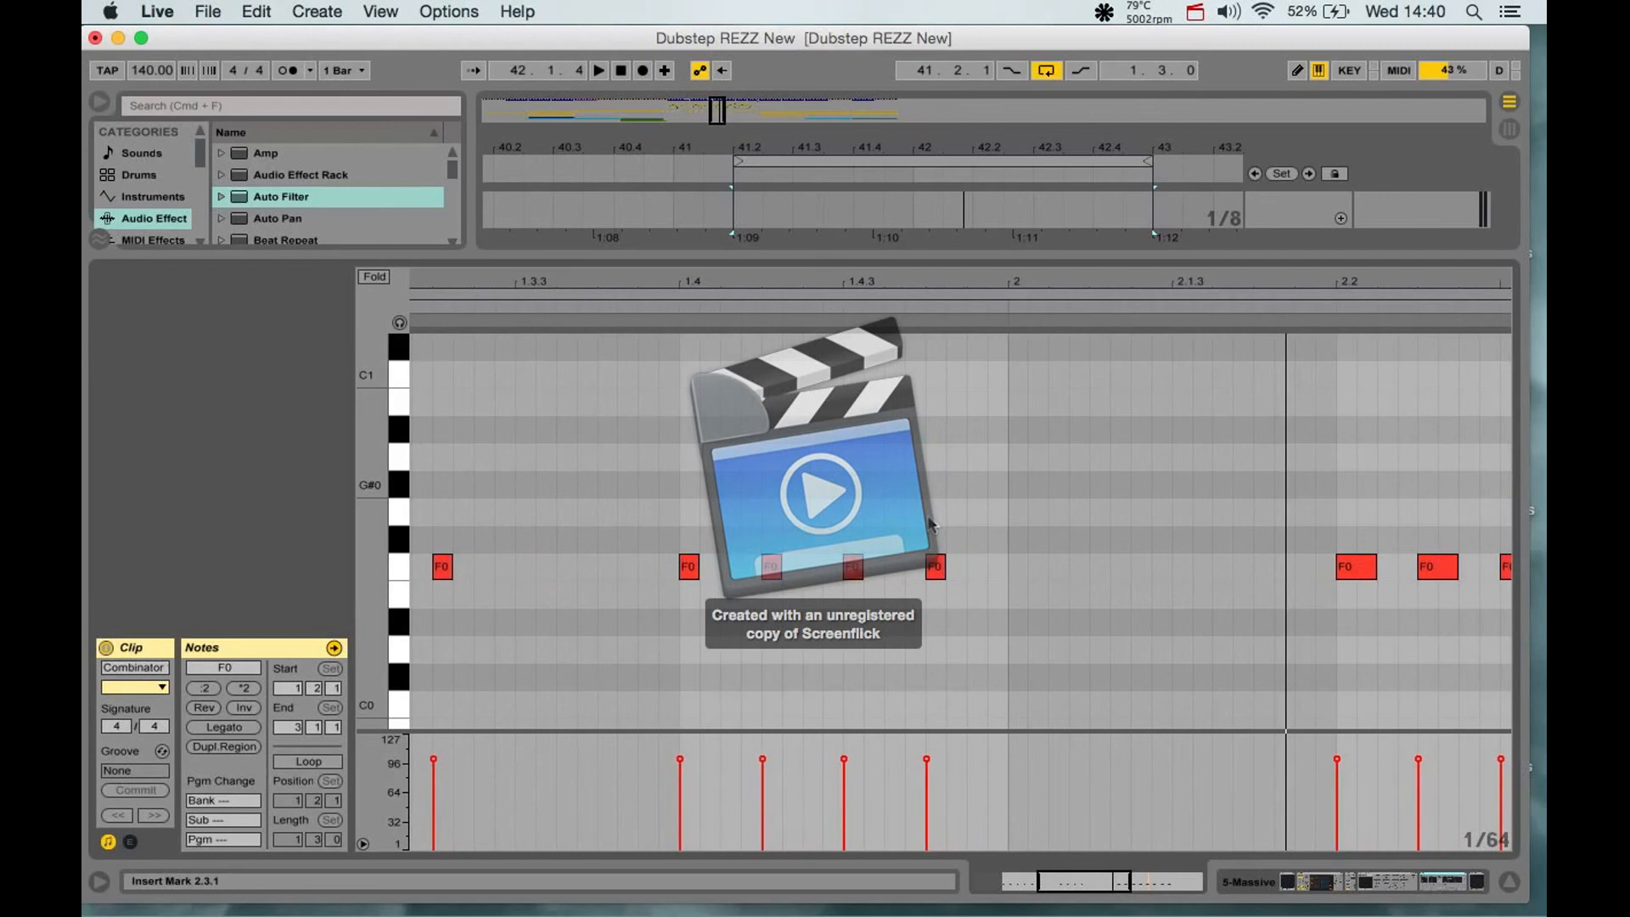
{"action": "scroll", "coordinate": [931, 524], "scroll_direction": "right", "scroll_amount": 7}
{"action": "scroll", "coordinate": [931, 524], "scroll_direction": "down", "scroll_amount": 3}
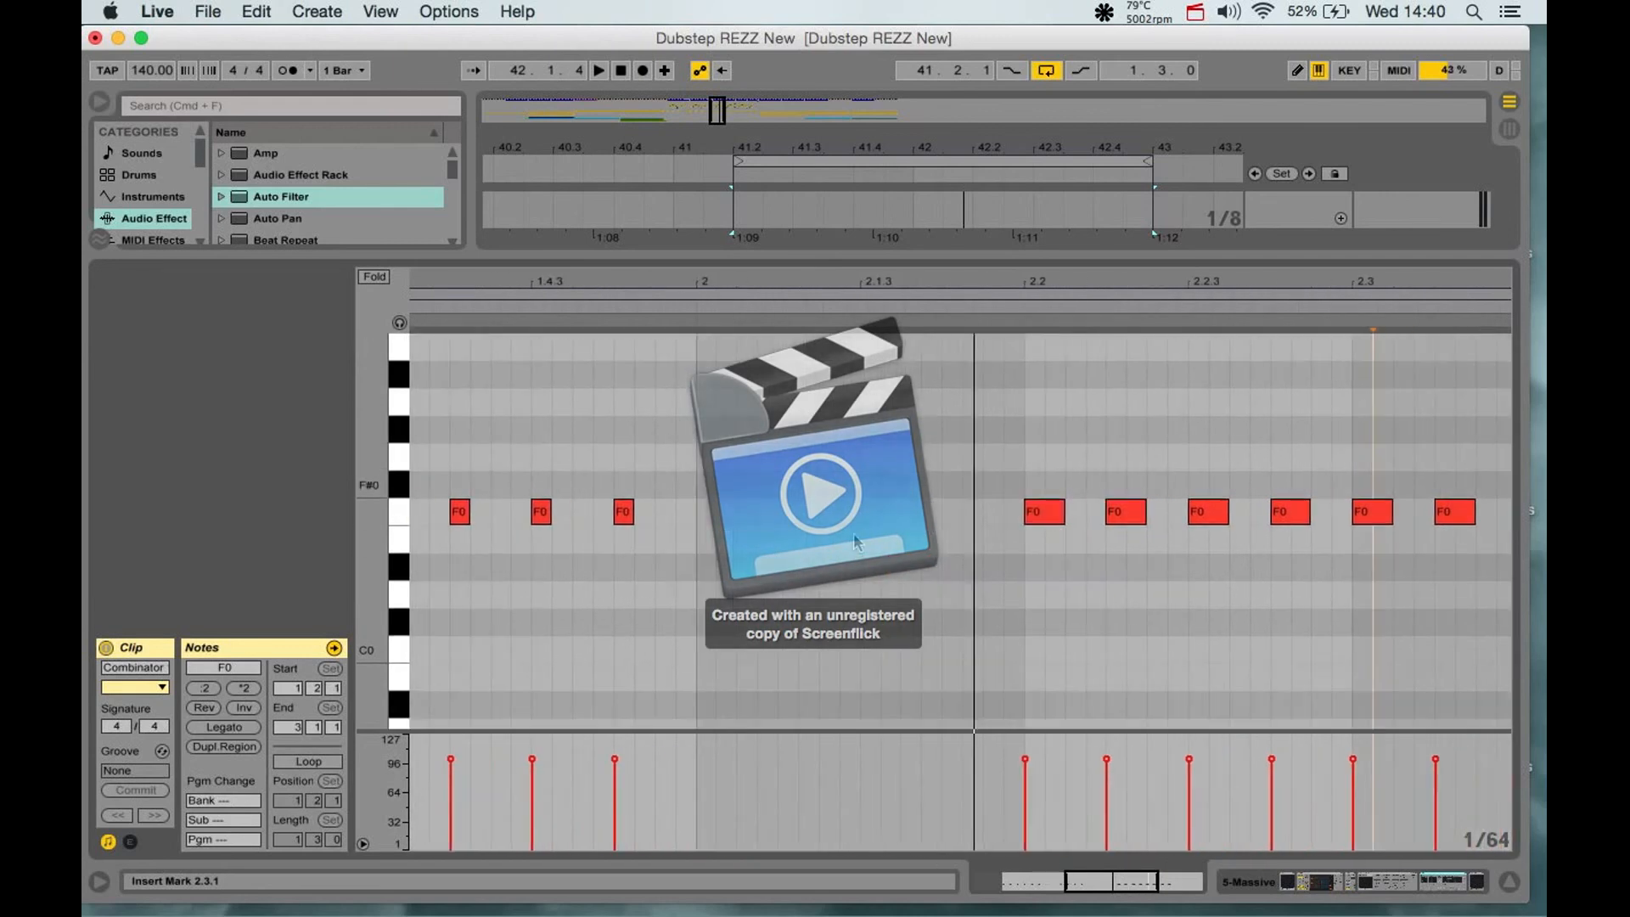
- Hide the clip's note editor, select 42.2.1 to 42.4.1 under the falling Cutoff automation, and play the loop in the full mix
{"action": "left_click", "coordinate": [1501, 881]}
{"action": "left_click_drag", "start_coordinate": [973, 270], "coordinate": [1093, 268]}
{"action": "key", "text": "space"}
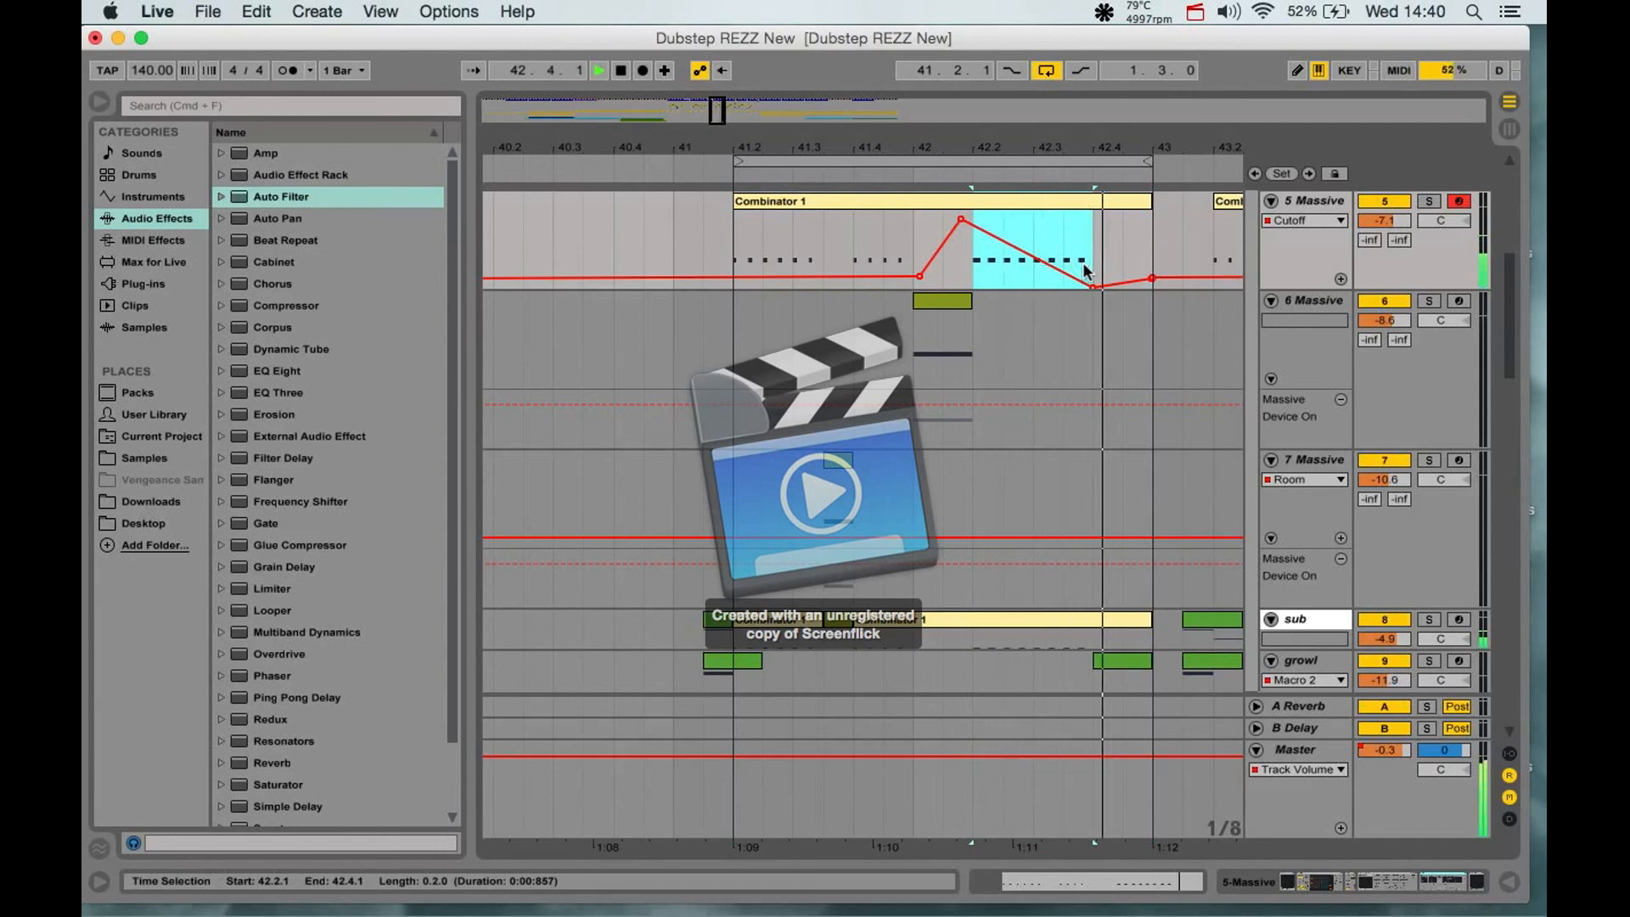
- Solo the 5 Massive track to audition the start of the loop, stop playback, and unsolo the track
{"action": "left_click", "coordinate": [1429, 200]}
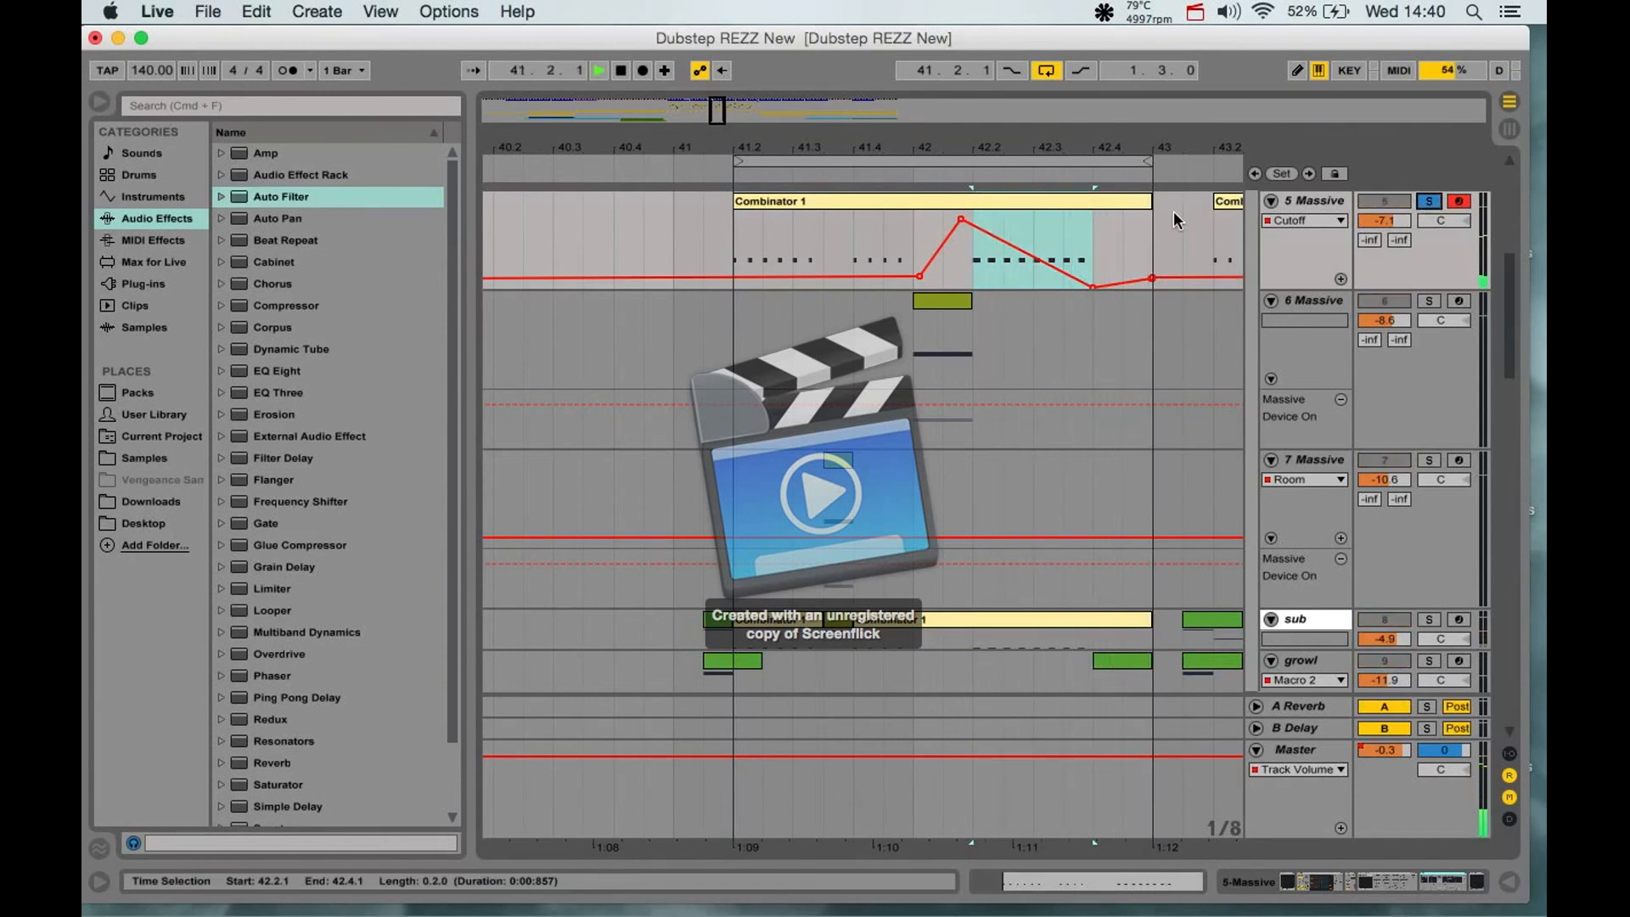
{"action": "key", "text": "space"}
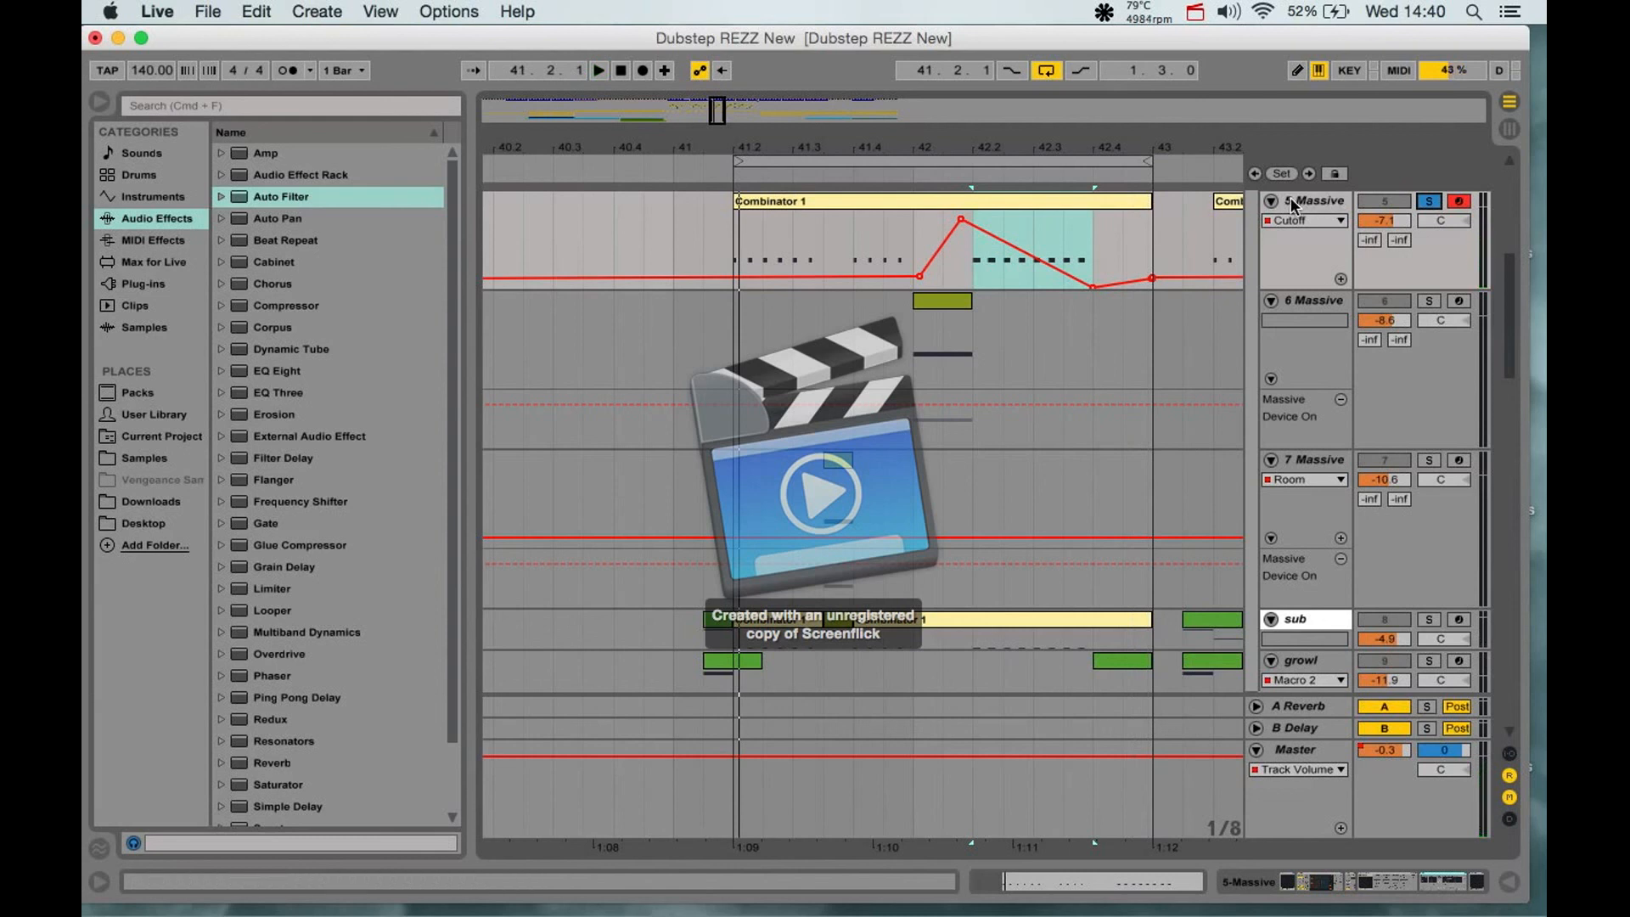
{"action": "left_click", "coordinate": [1429, 201]}
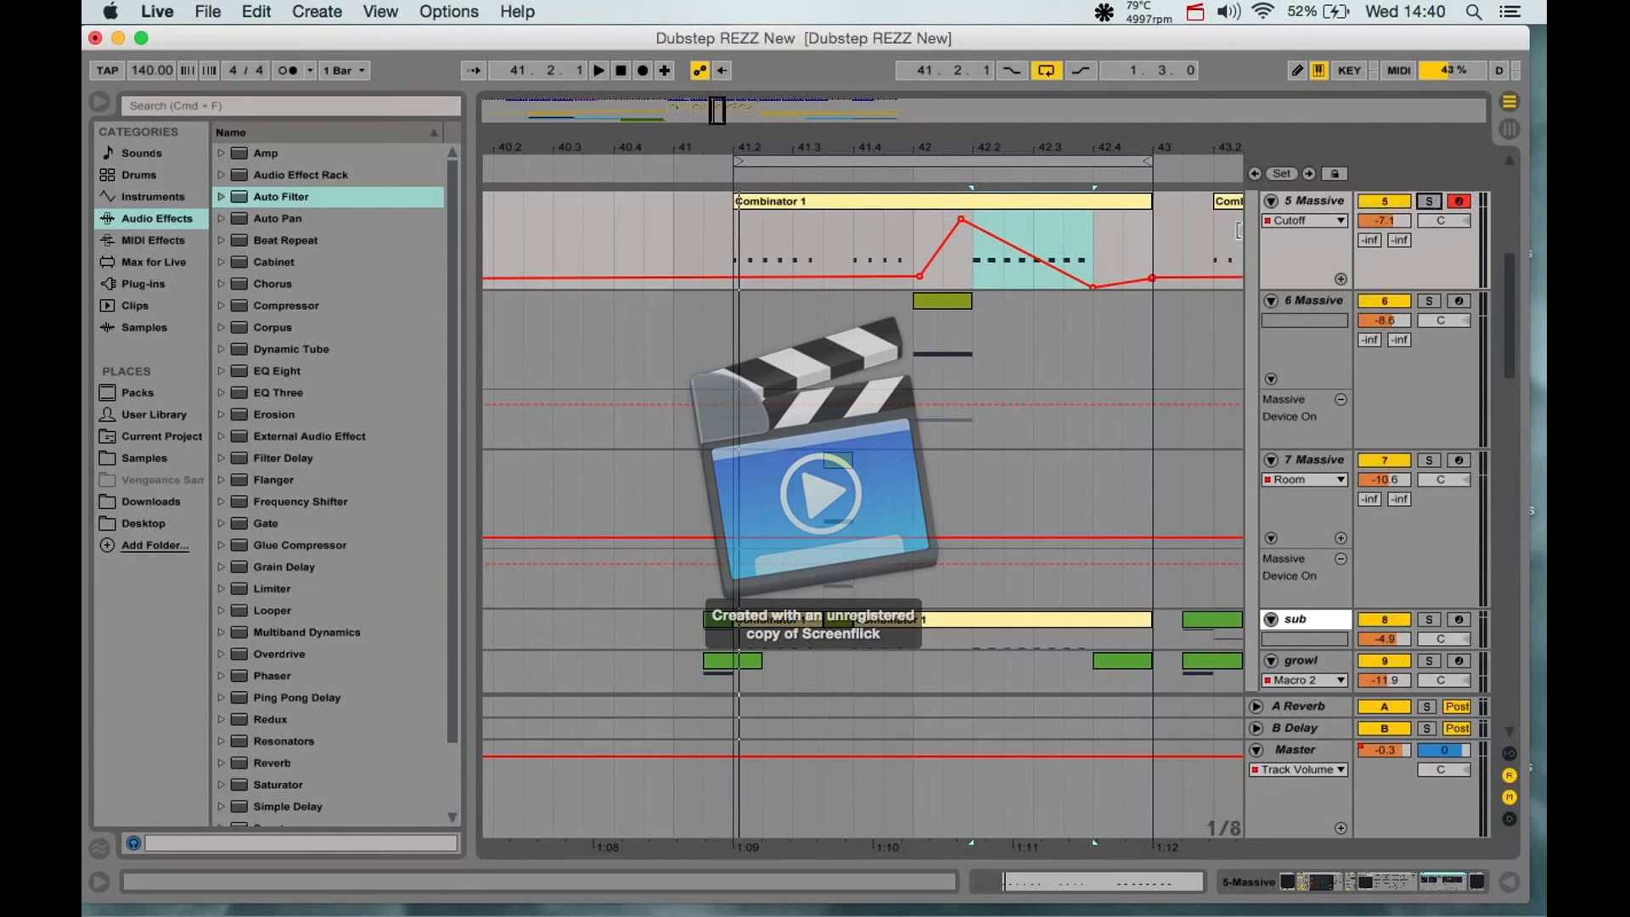